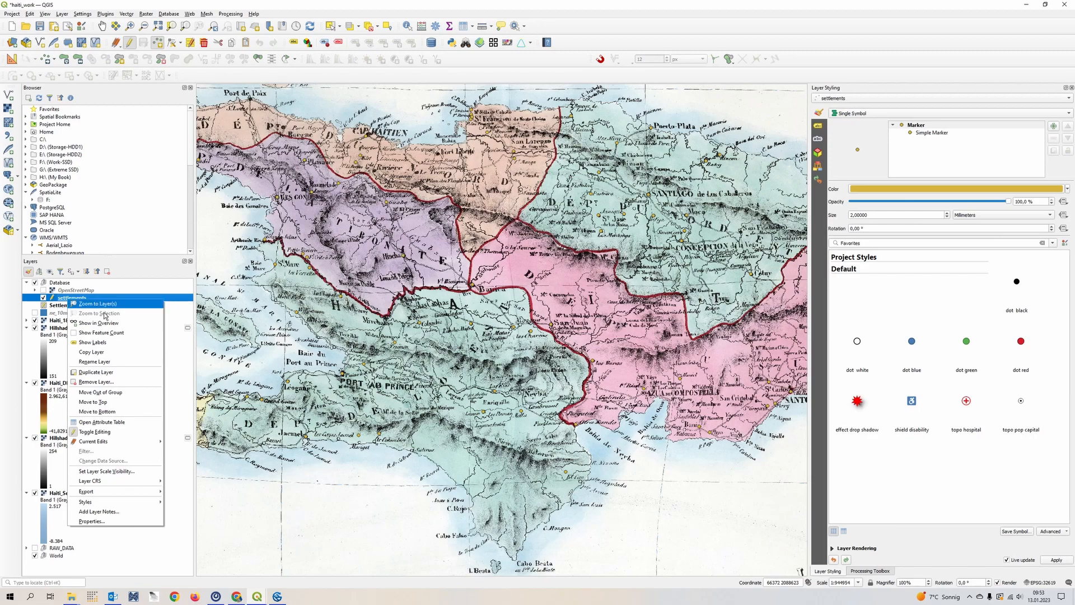
- Open the attribute table of the settlements layer and review its names, settlement types and population fields
left_click(141, 425)
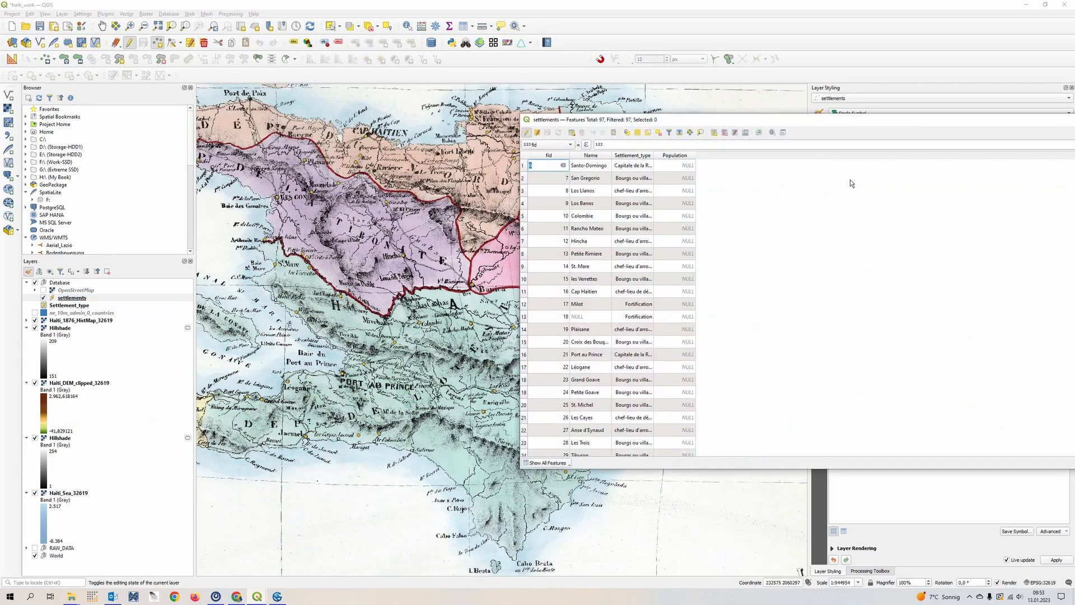
scroll(251, 297, "down", 20)
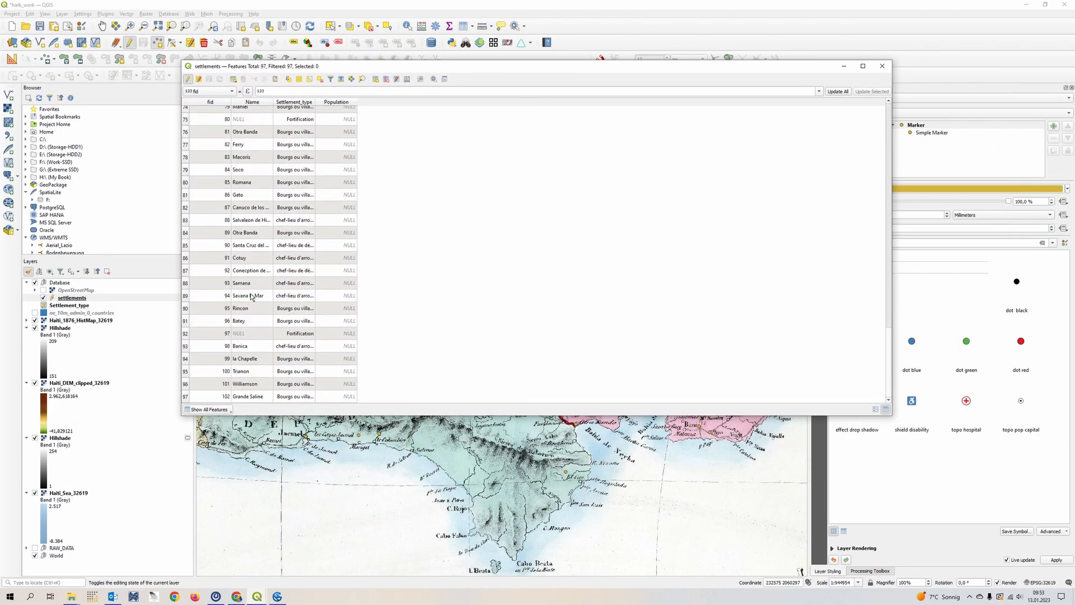
scroll(314, 388, "up", 20)
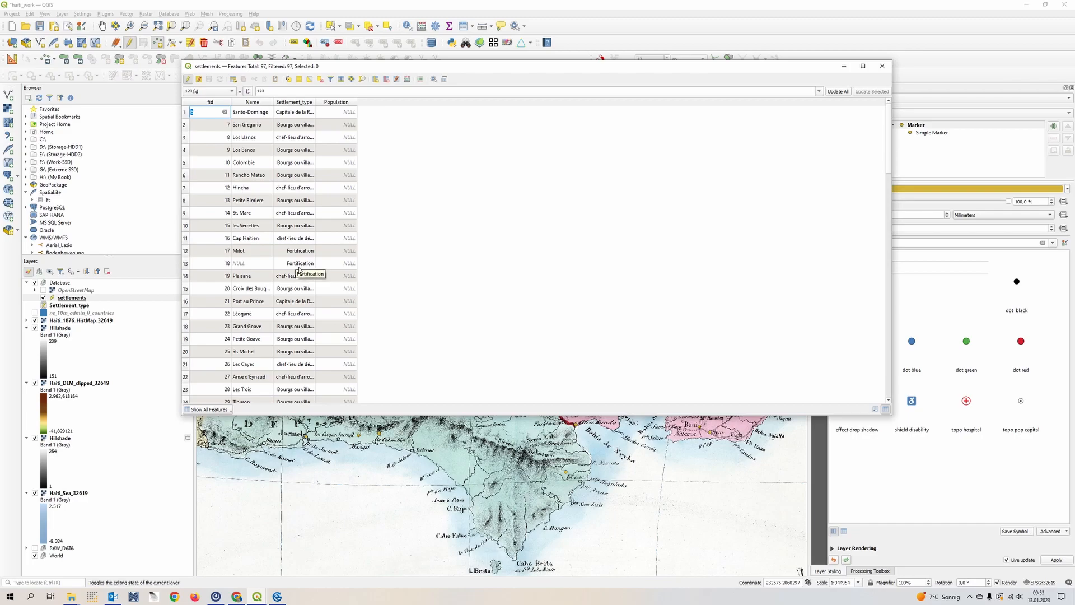
scroll(297, 291, "down", 20)
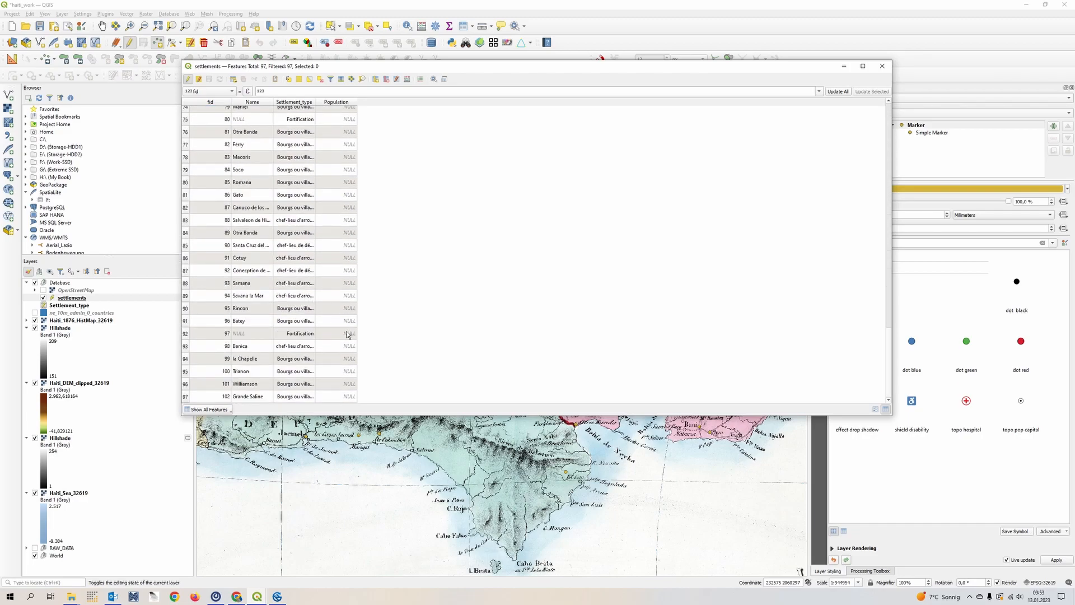
left_click_drag(459, 77, 709, 121)
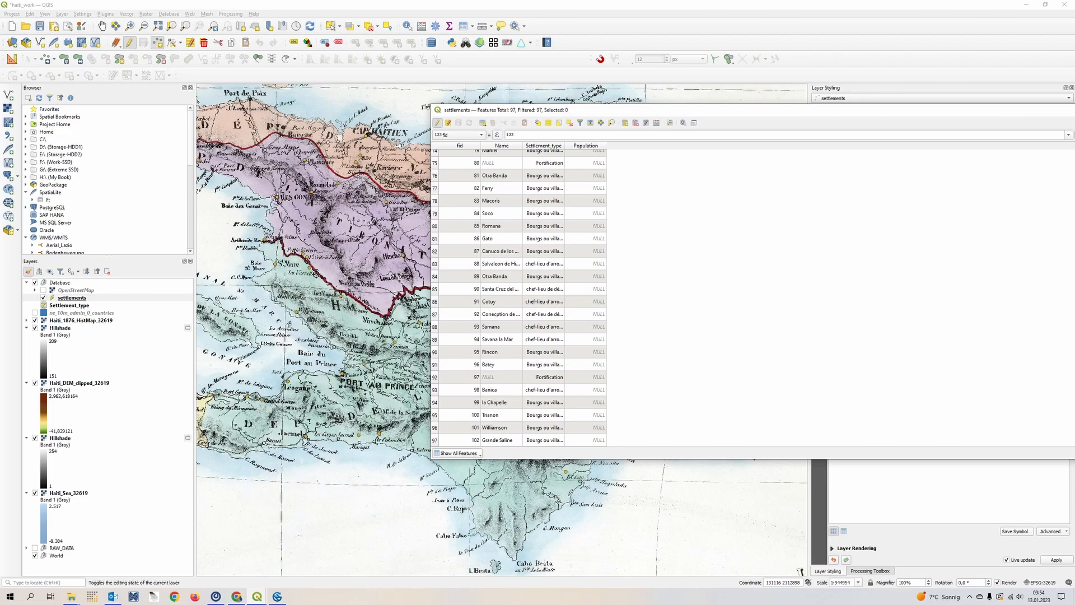
left_click_drag(666, 118, 548, 100)
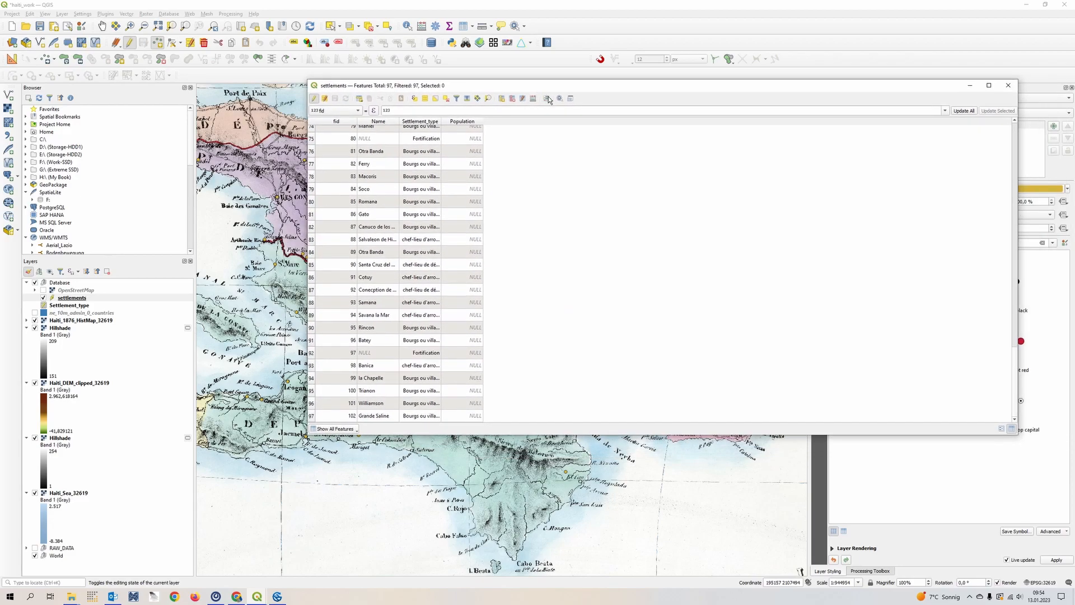
- End the edit session on the settlements layer and close its attribute table
left_click(316, 102)
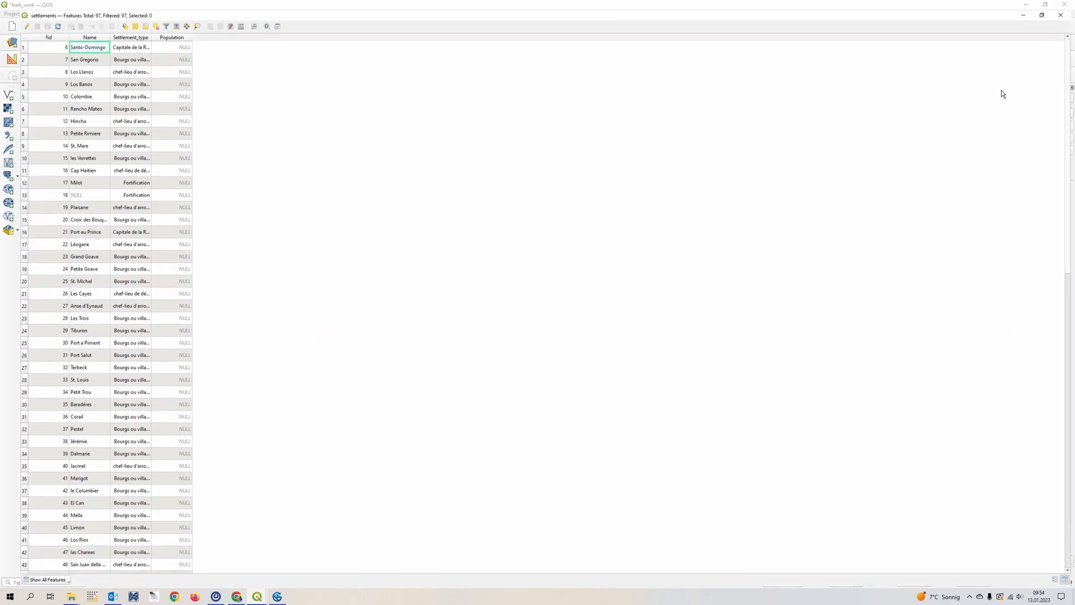
left_click(989, 85)
left_click(1064, 5)
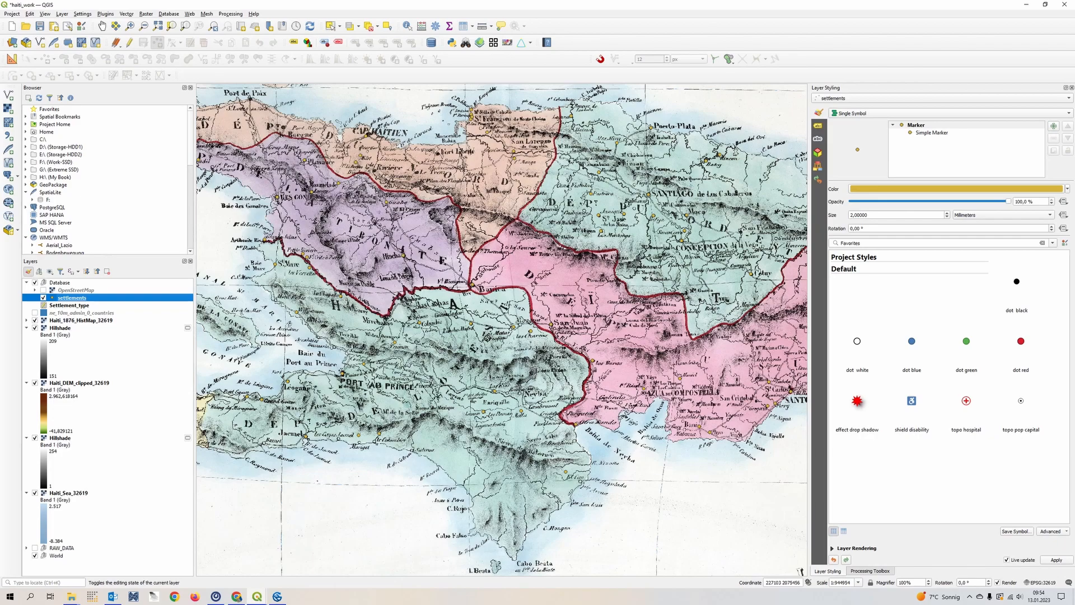
- Examine the digitized settlement points against the historical map across the northern, southern and southwestern parts of Haiti
left_click_drag(666, 152, 751, 282)
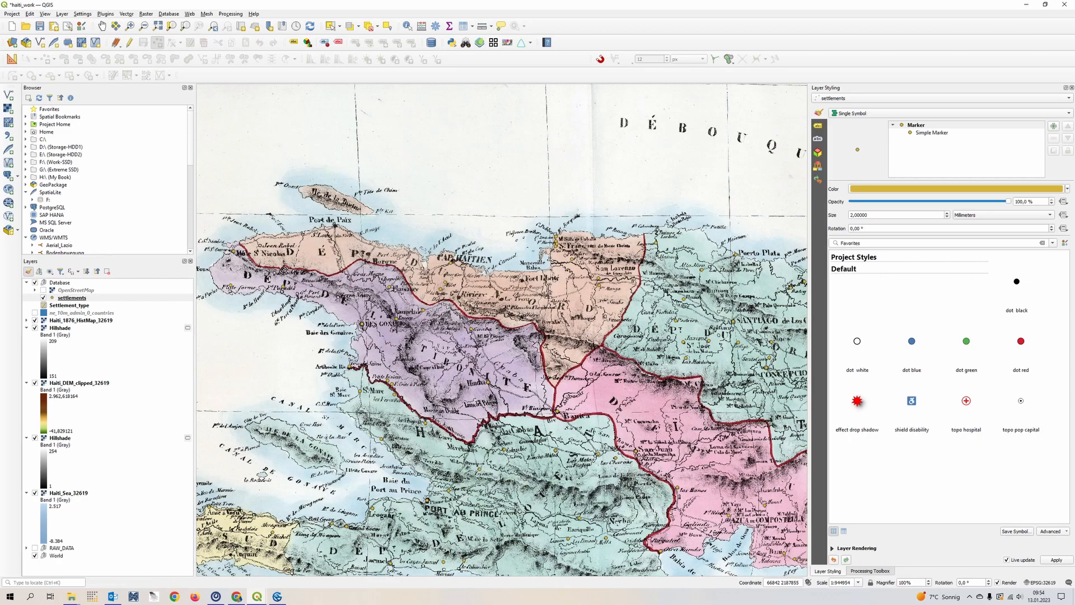
left_click_drag(693, 440, 526, 196)
left_click_drag(331, 418, 607, 435)
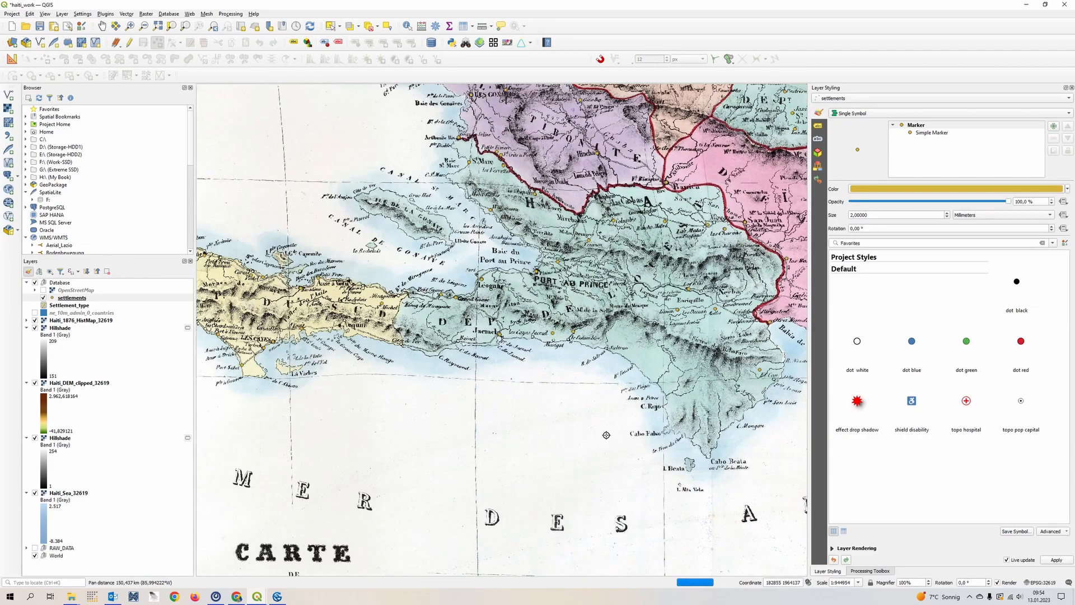
left_click_drag(371, 315, 579, 309)
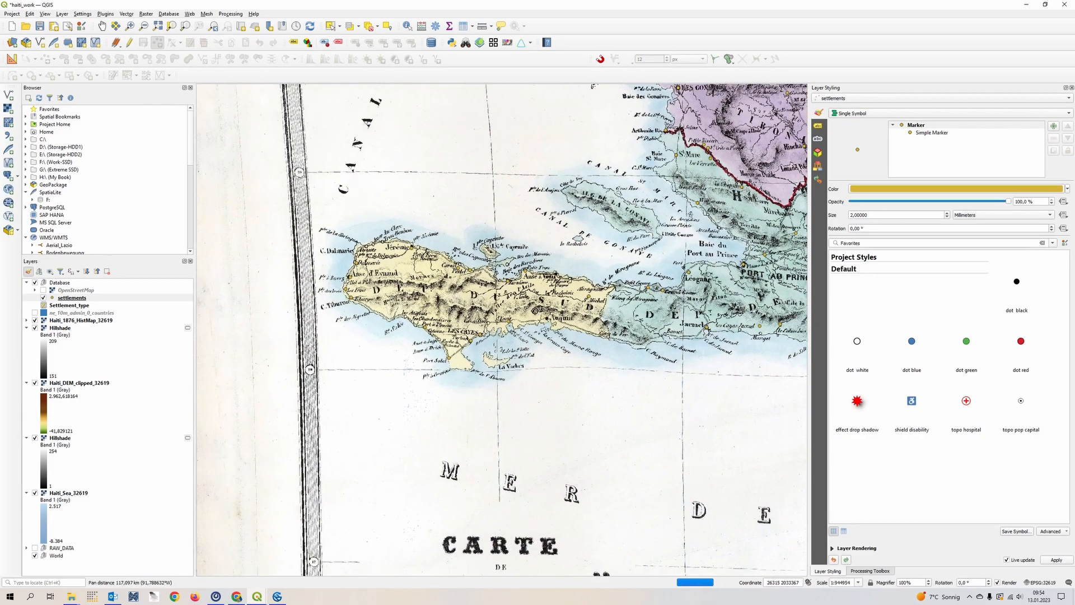
scroll(536, 309, "up", 1)
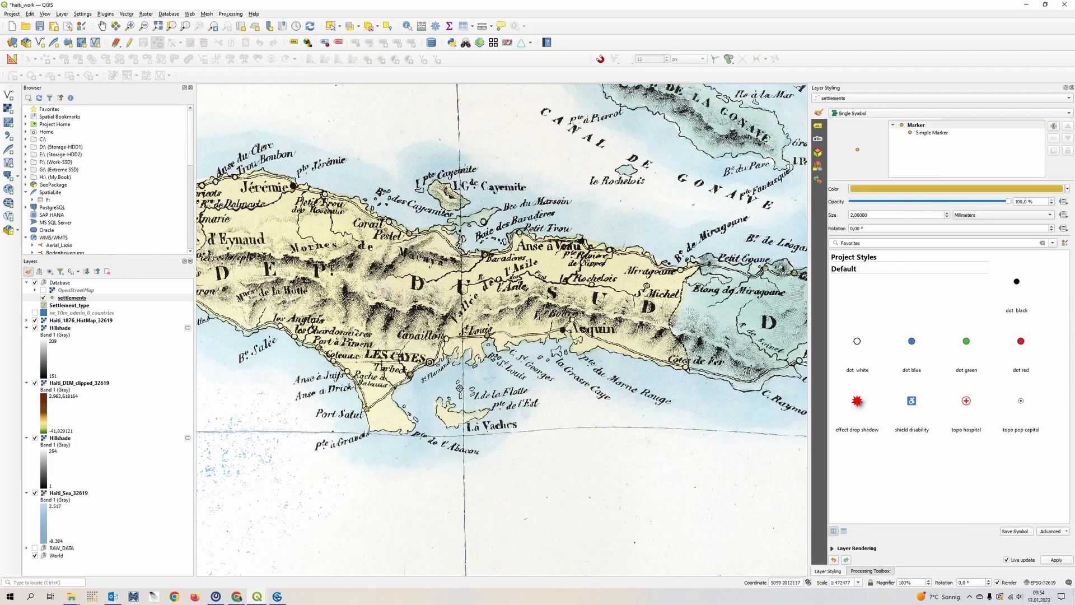
left_click_drag(725, 302, 408, 377)
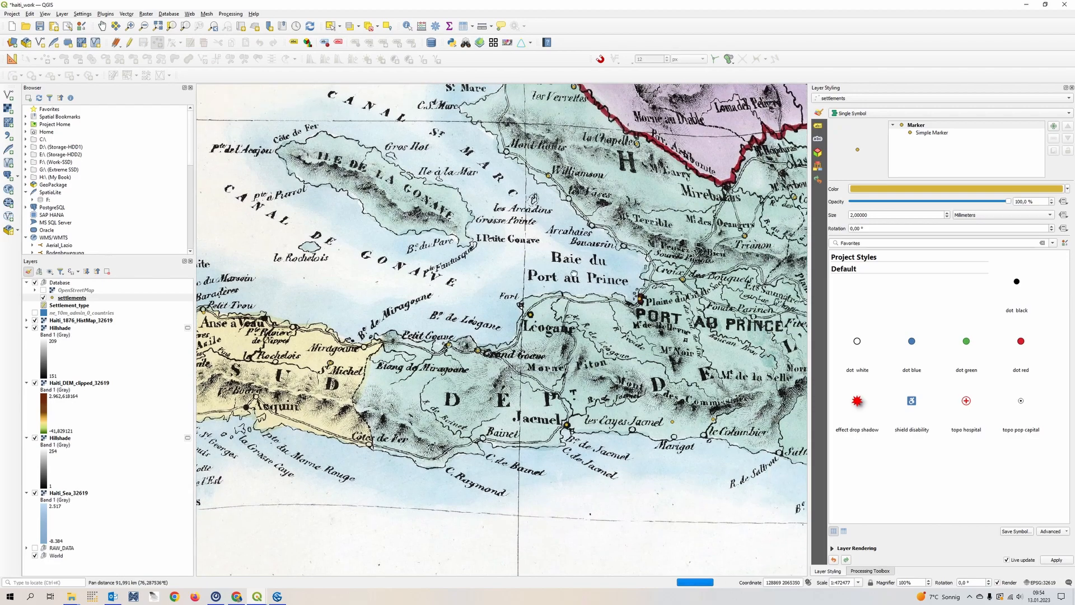
left_click_drag(578, 265, 421, 450)
left_click_drag(697, 240, 557, 466)
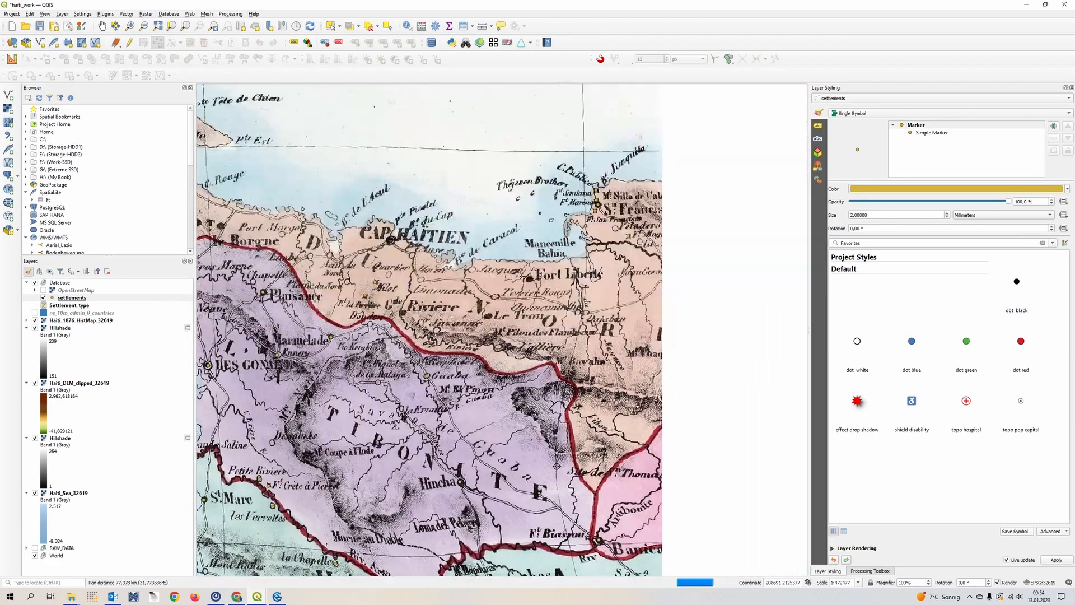
left_click_drag(365, 468, 563, 439)
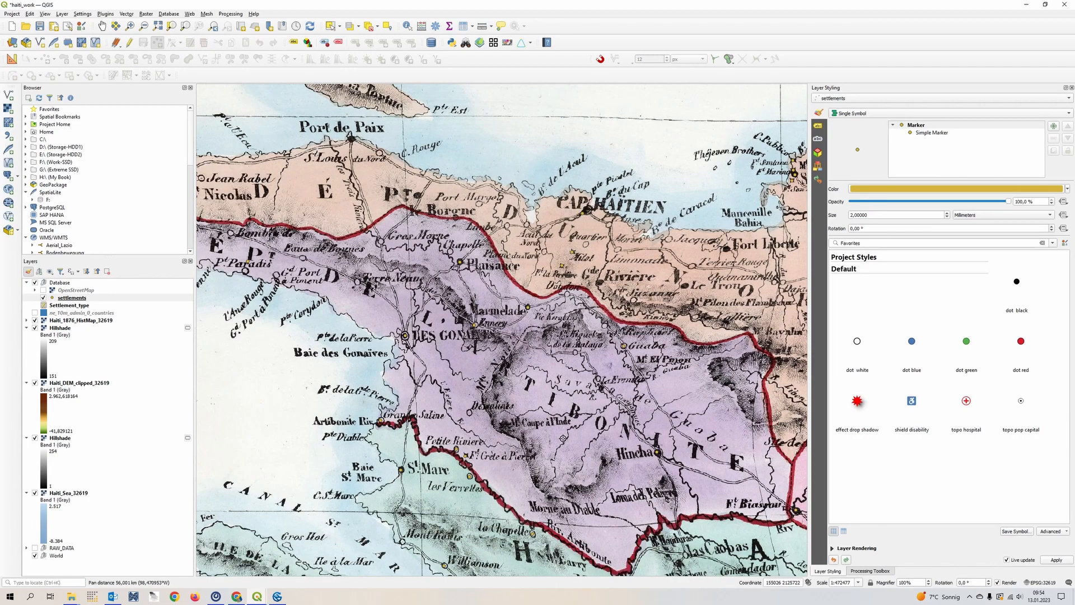
left_click_drag(337, 337, 483, 291)
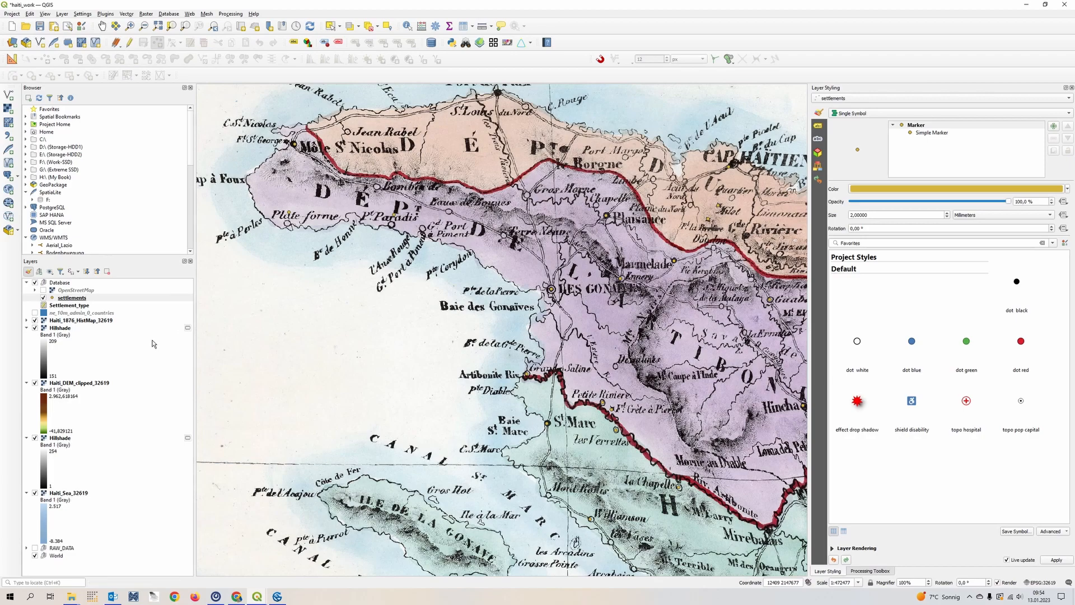
- Move the ne_10m_admin_0_countries layer to the top of the Database group and make it visible
left_click(73, 316)
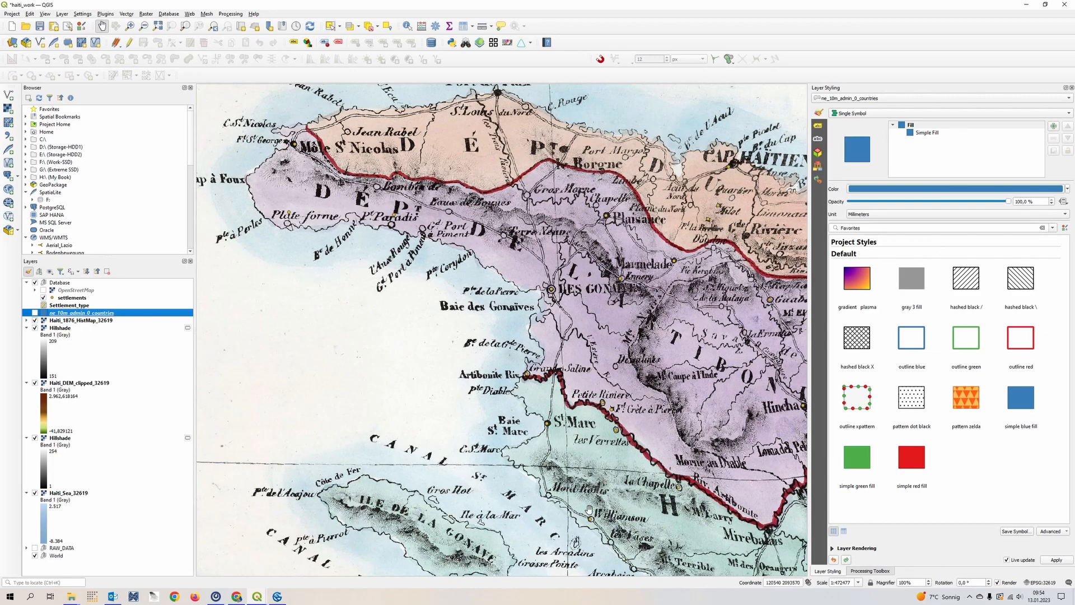
left_click_drag(87, 317, 116, 296)
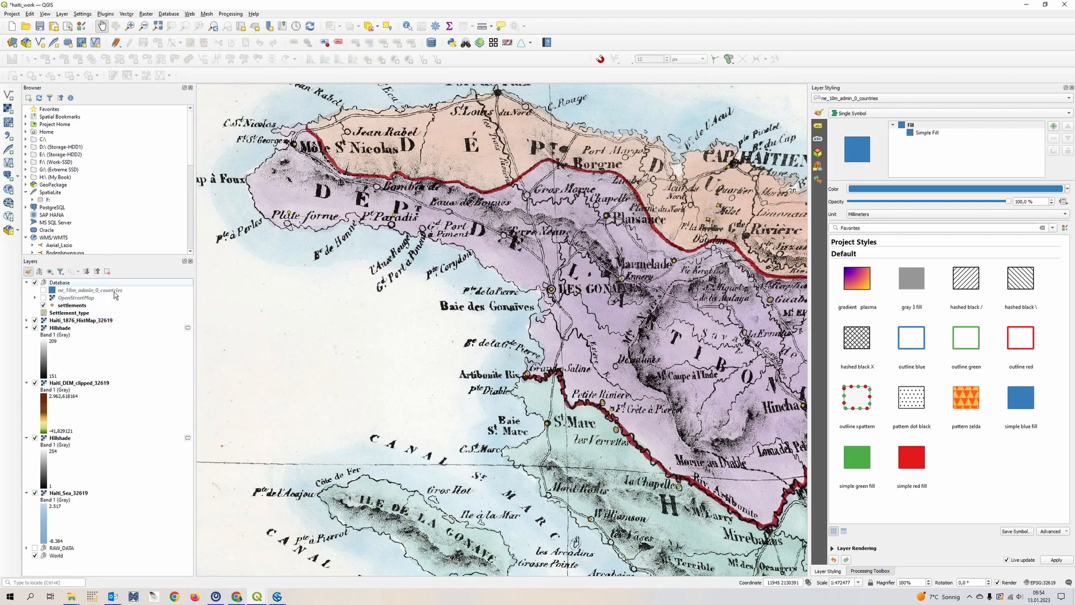
left_click(43, 291)
- Compare the country polygons with the historical map's coastline along the north and south coasts, including around Marigot
scroll(434, 330, "down", 1)
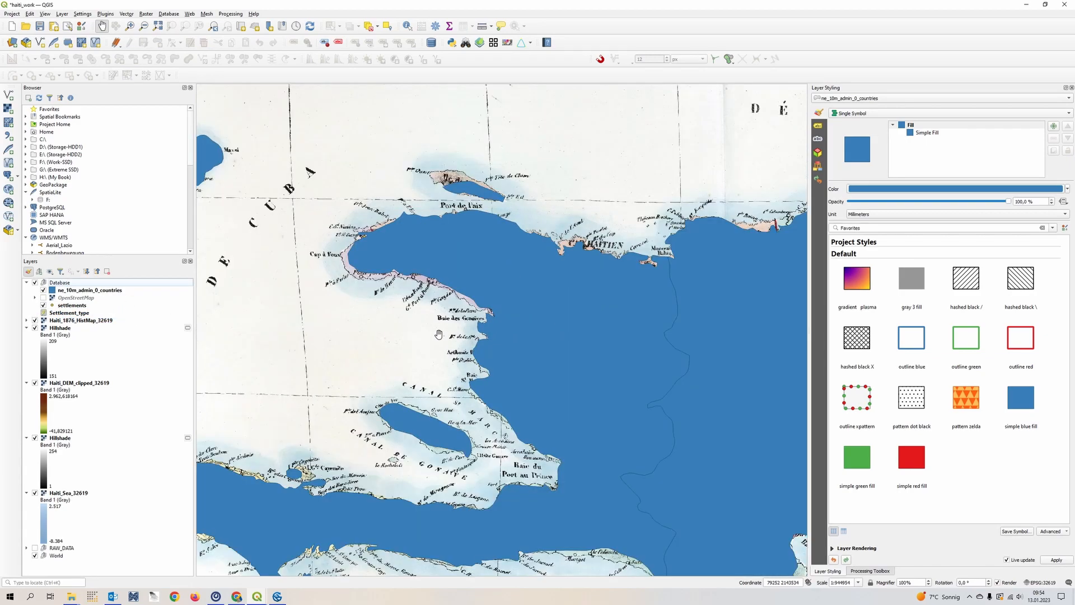
left_click_drag(628, 390, 417, 356)
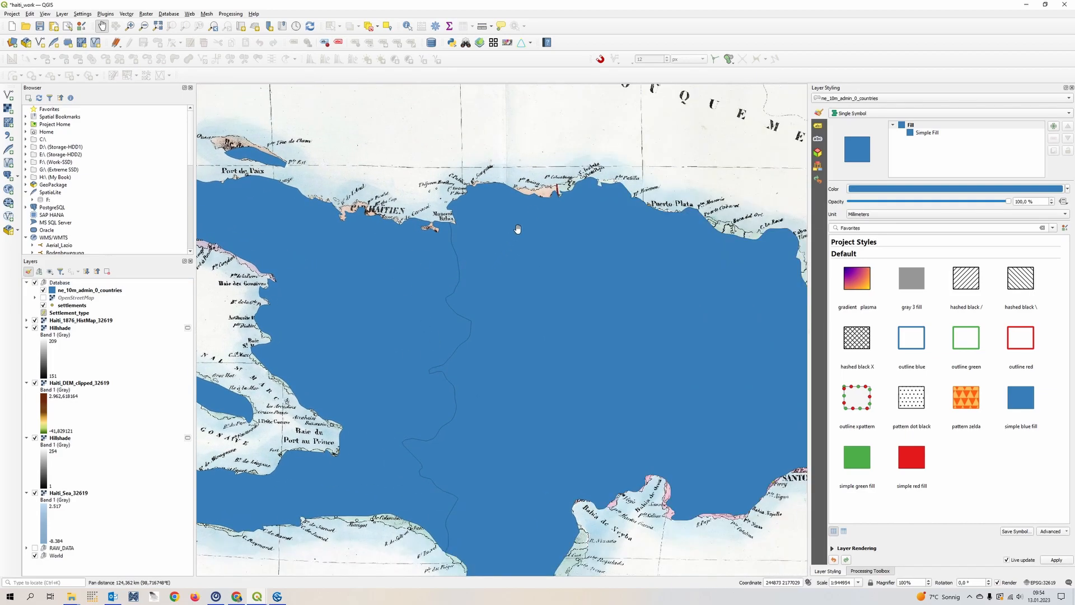
left_click_drag(557, 499, 677, 300)
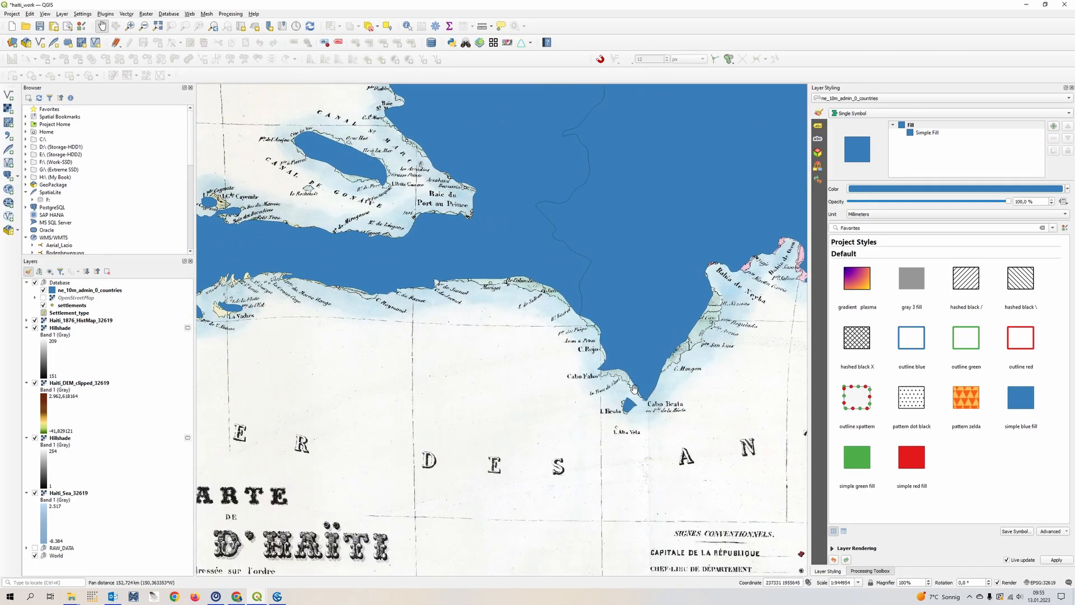
scroll(521, 289, "up", 1)
scroll(460, 273, "up", 1)
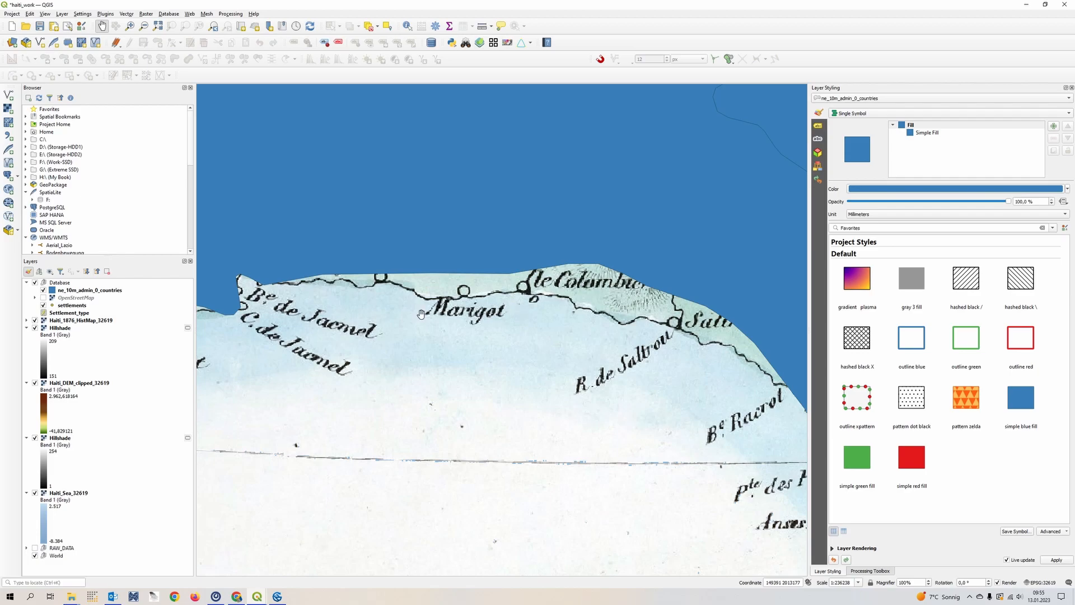
left_click_drag(212, 326, 599, 300)
scroll(475, 319, "down", 1)
left_click_drag(324, 321, 608, 348)
left_click_drag(300, 245, 559, 355)
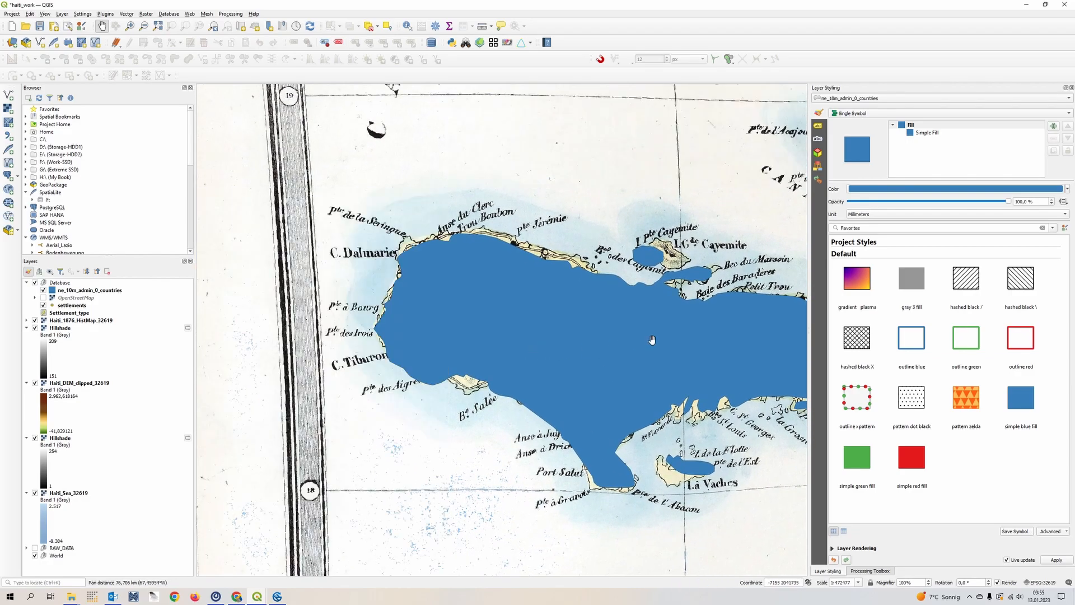
- Inspect how closely the country polygons follow the mapped coastline at the southwestern peninsula, Baie Salée and the Cayemite islands
scroll(474, 378, "up", 1)
scroll(473, 378, "up", 1)
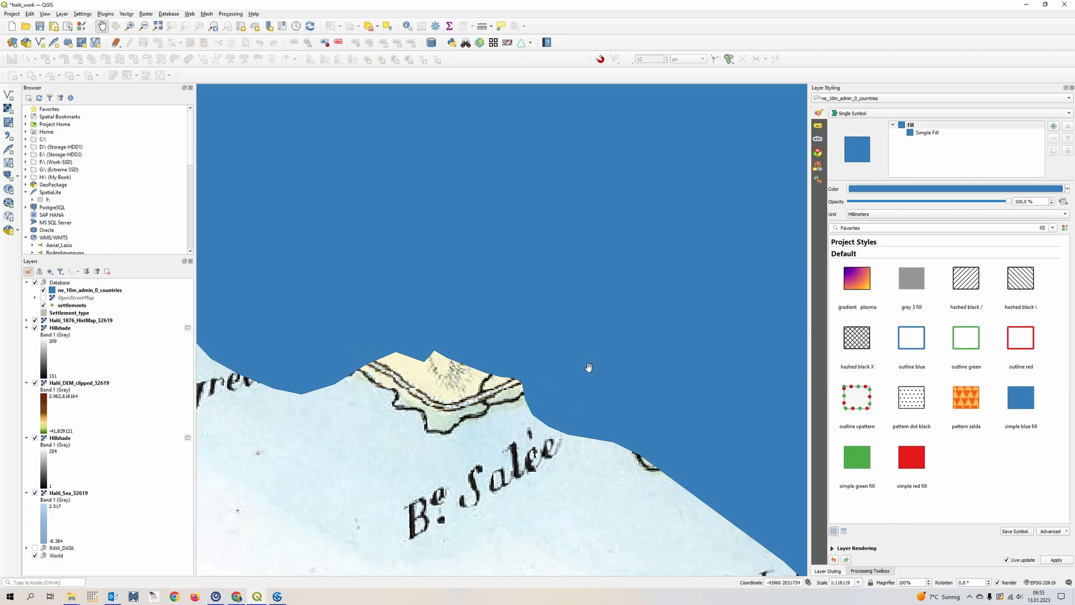
scroll(585, 368, "down", 2)
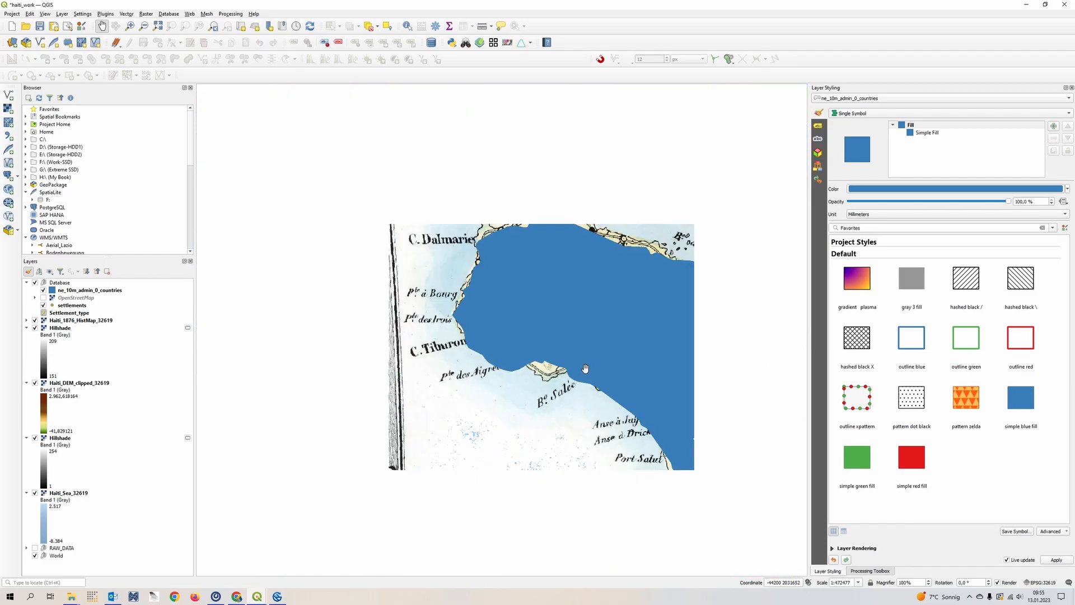
left_click_drag(652, 360, 209, 396)
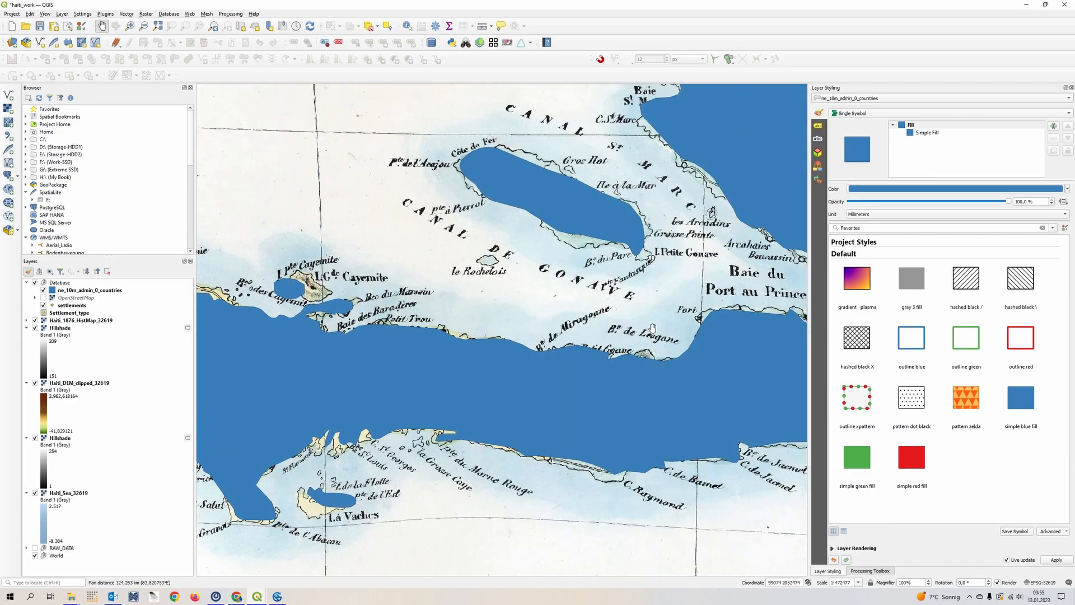
scroll(295, 328, "up", 1)
left_click_drag(325, 234, 436, 242)
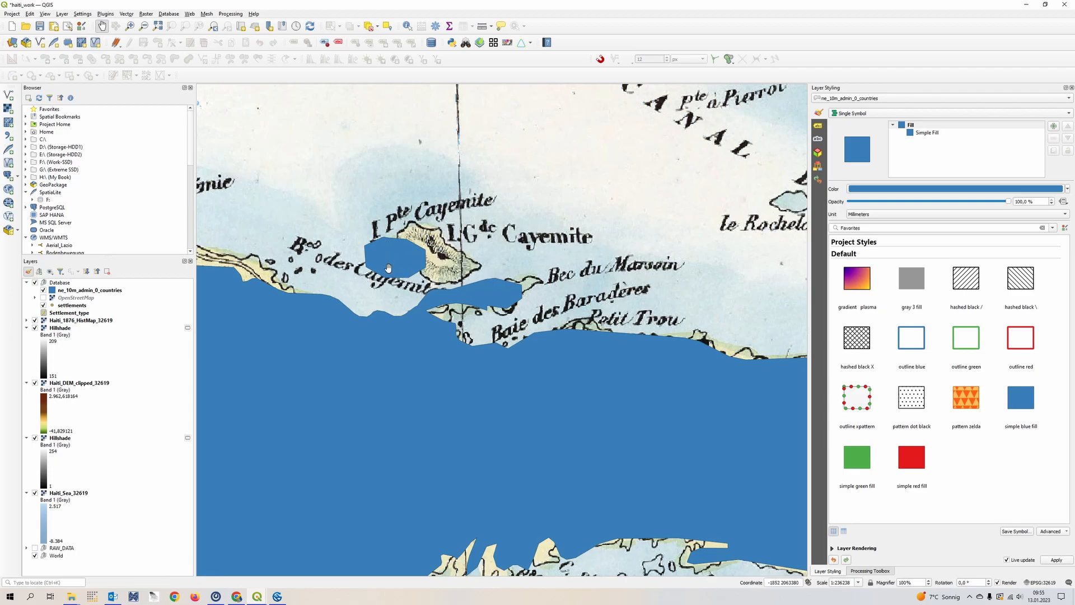
scroll(515, 318, "down", 1)
scroll(516, 318, "down", 1)
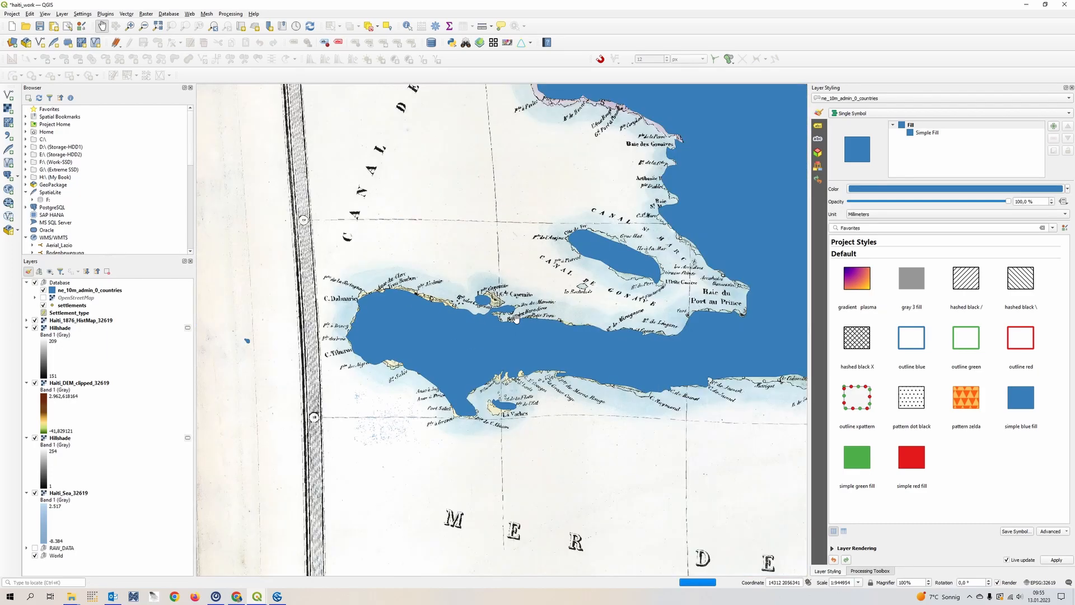
scroll(463, 294, "up", 1)
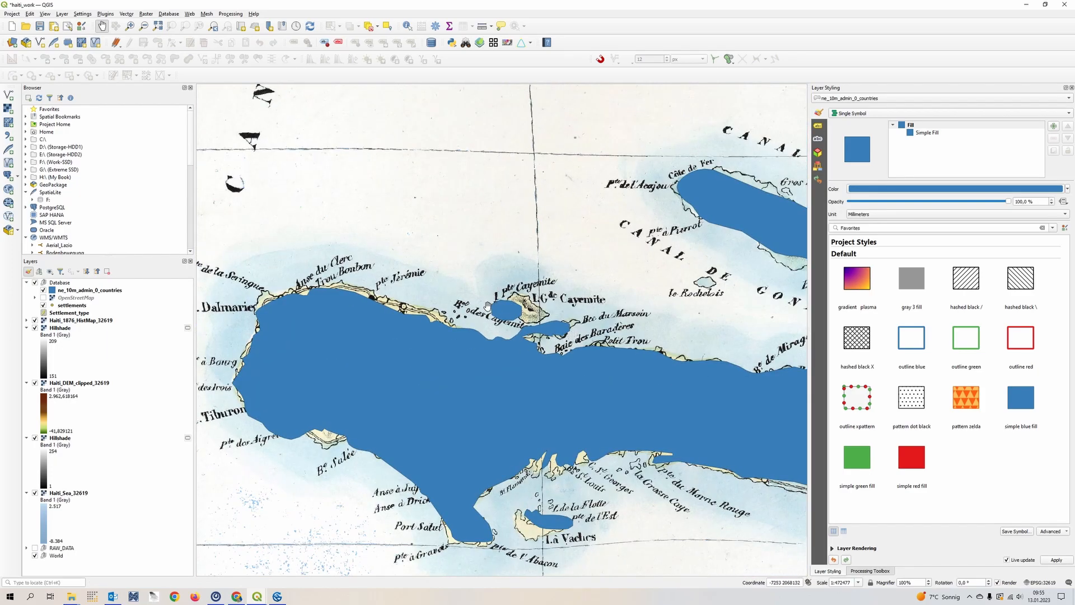
scroll(551, 313, "up", 1)
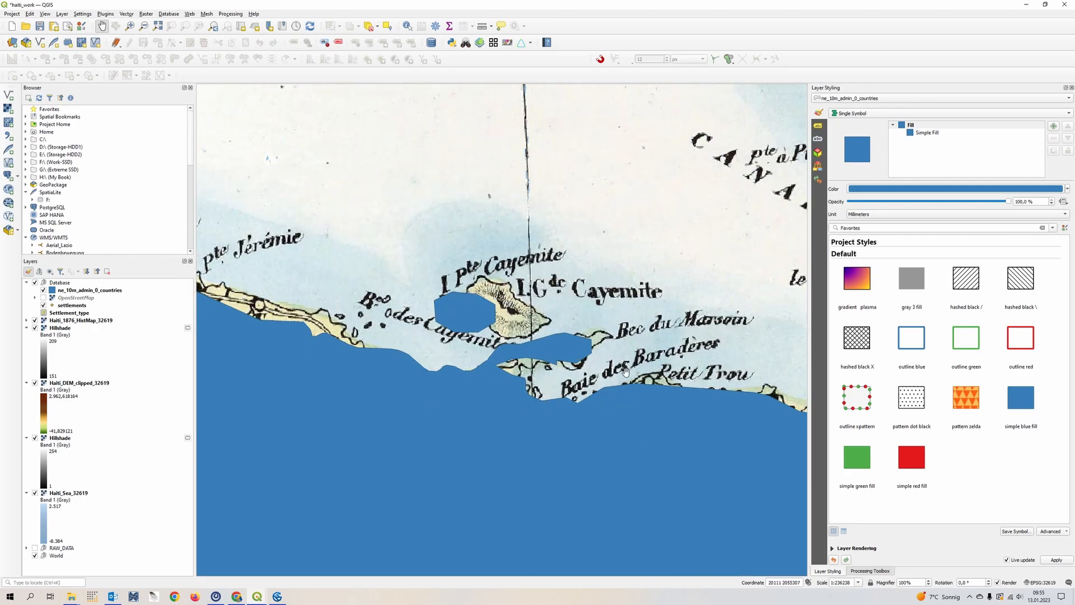
scroll(475, 293, "down", 2)
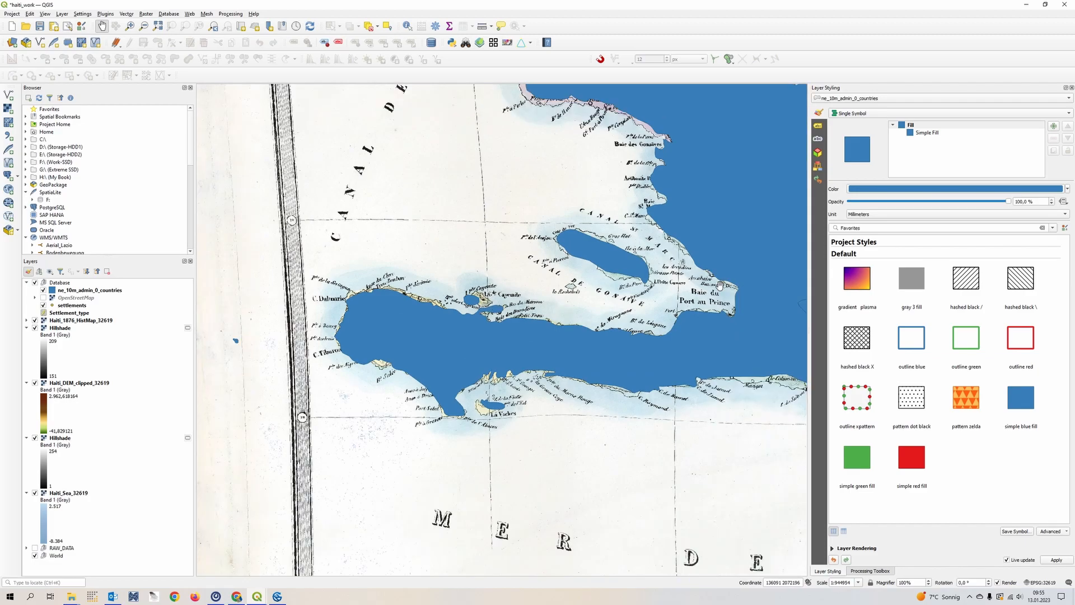
- Check the country polygons against the mapped eastern coastline around Santo-Domingo, Isla Saona and Samana Bay
left_click_drag(474, 293, 345, 343)
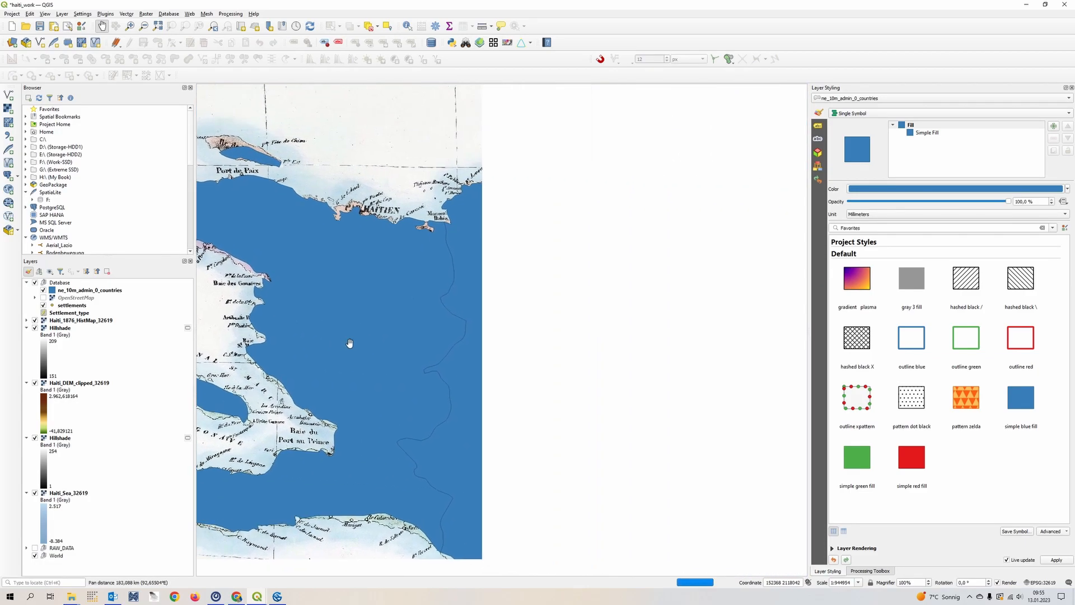
left_click_drag(639, 410, 527, 350)
scroll(682, 365, "up", 1)
left_click_drag(681, 365, 347, 276)
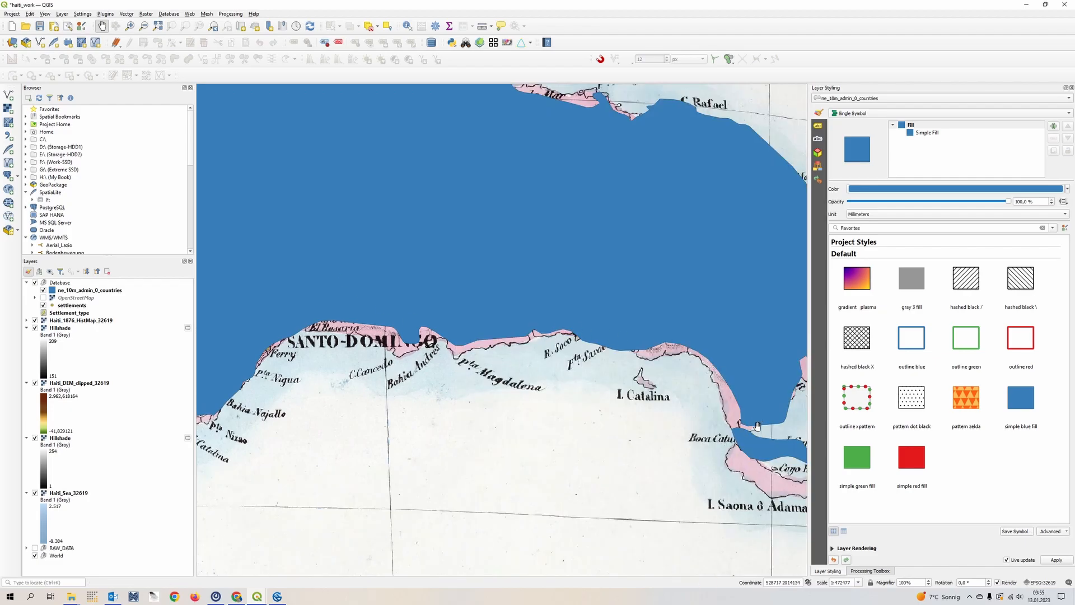
left_click_drag(630, 195, 561, 354)
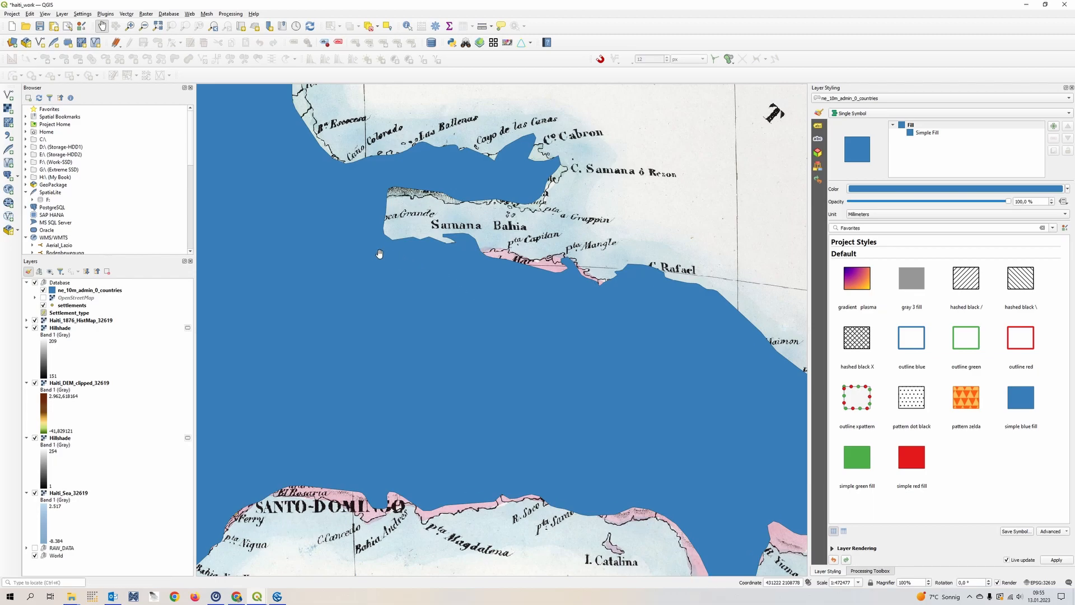
- Make the fill color of the ne_10m_admin_0_countries layer mostly transparent, at about 13% opacity
left_click(73, 291)
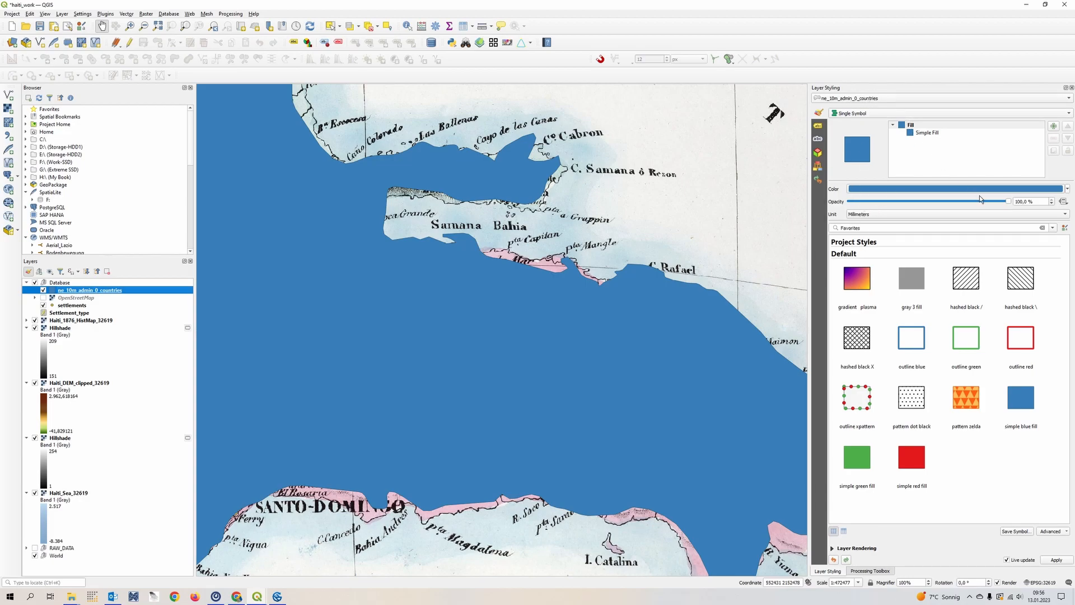
left_click(885, 190)
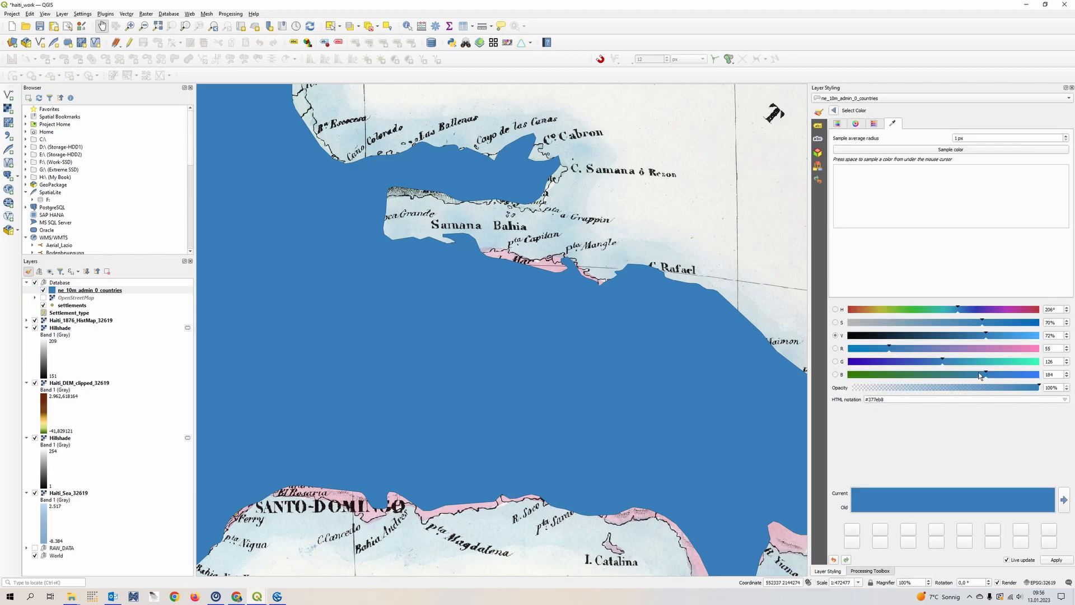
left_click_drag(1039, 392, 851, 393)
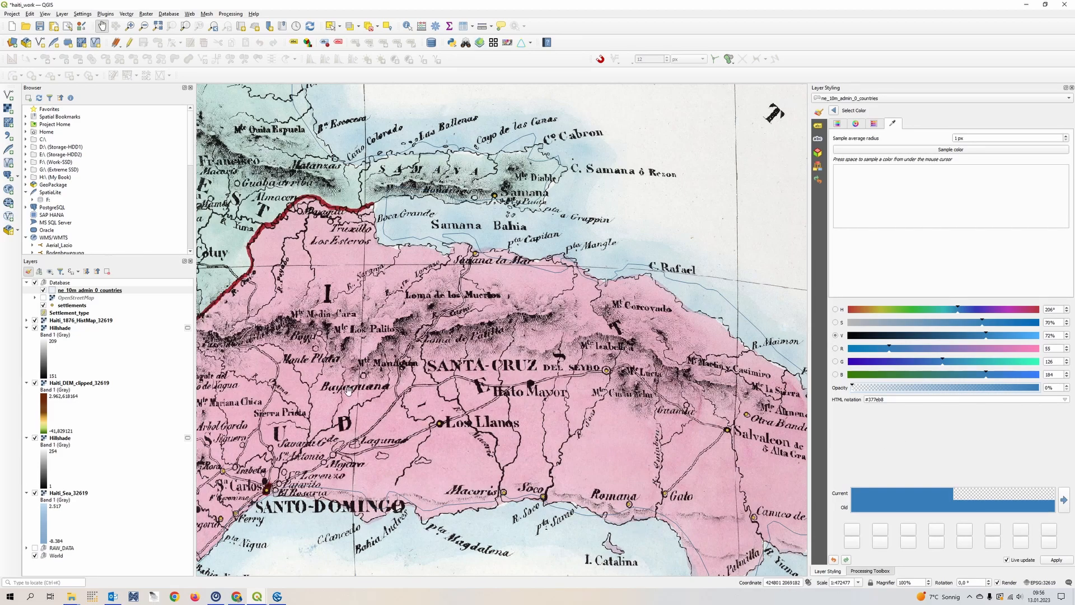
left_click_drag(857, 391, 881, 394)
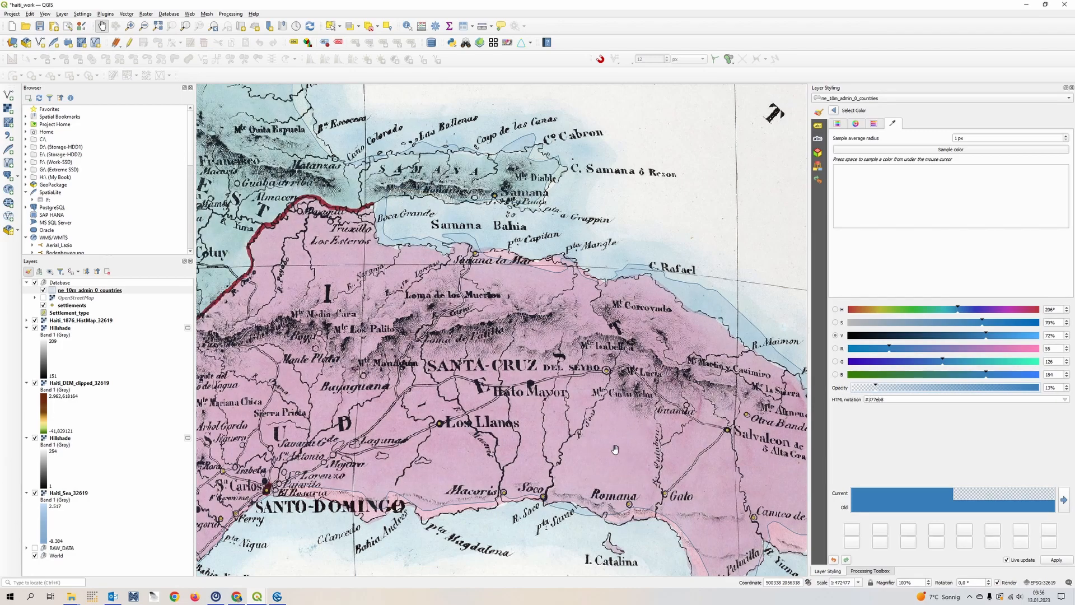
left_click(836, 111)
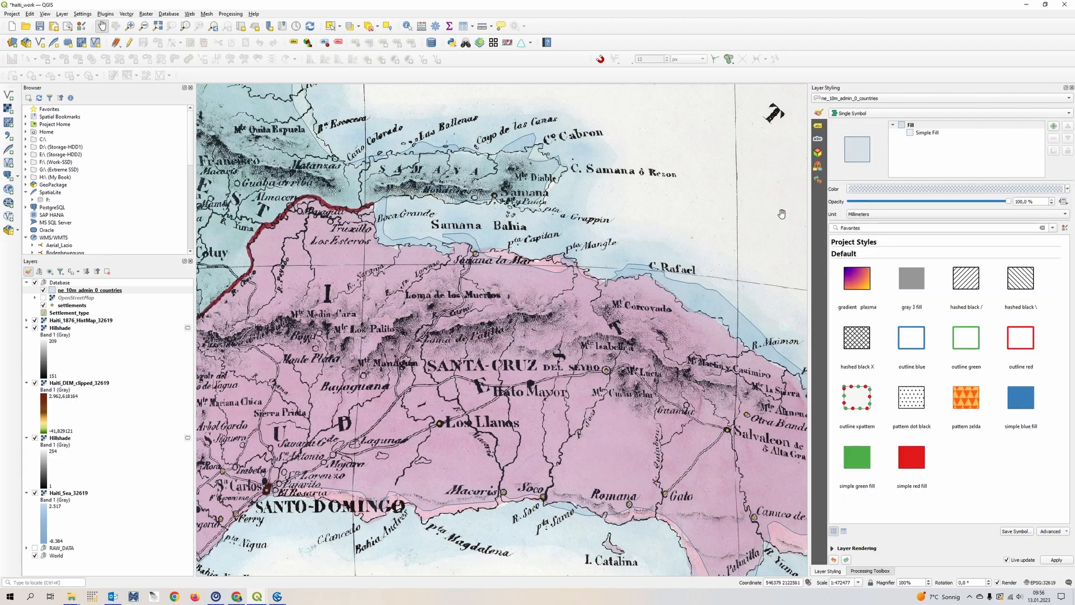
- Set the stroke width of the country polygons' simple fill to 1 millimetre
scroll(746, 295, "up", 1)
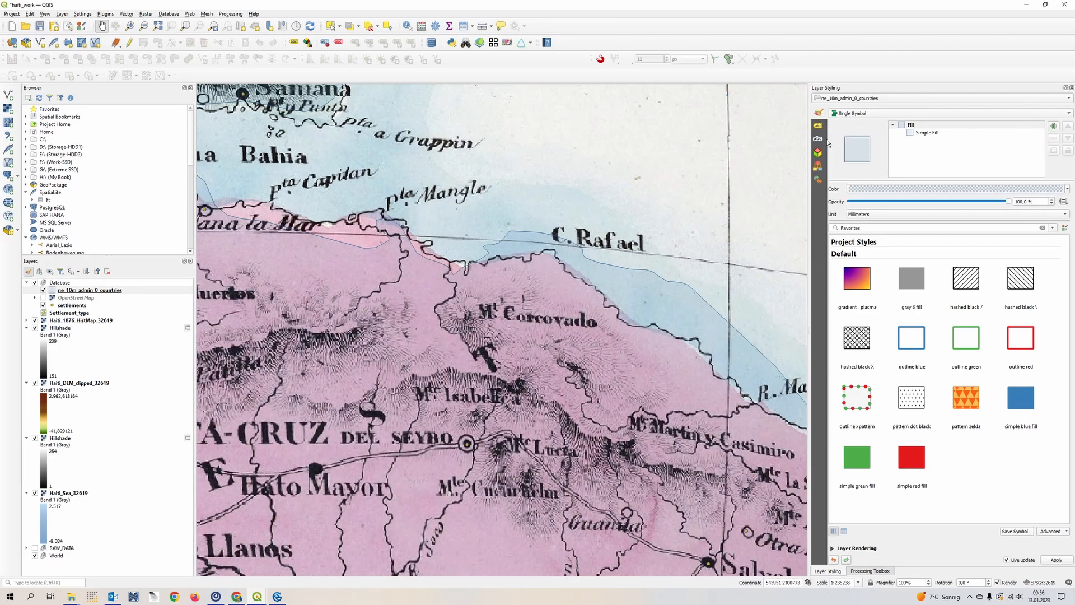
left_click(908, 129)
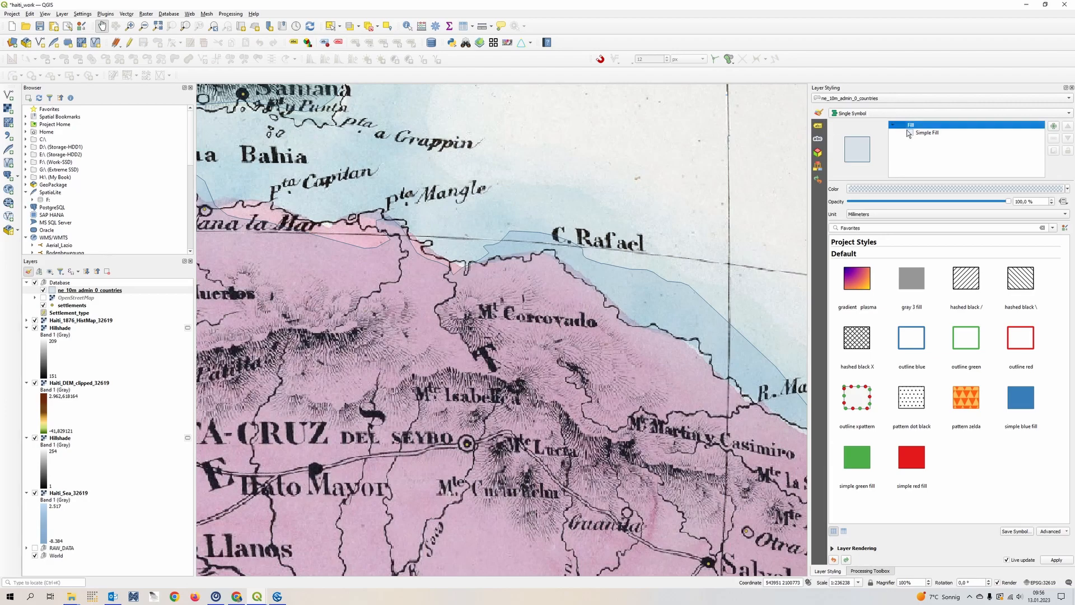
left_click(930, 133)
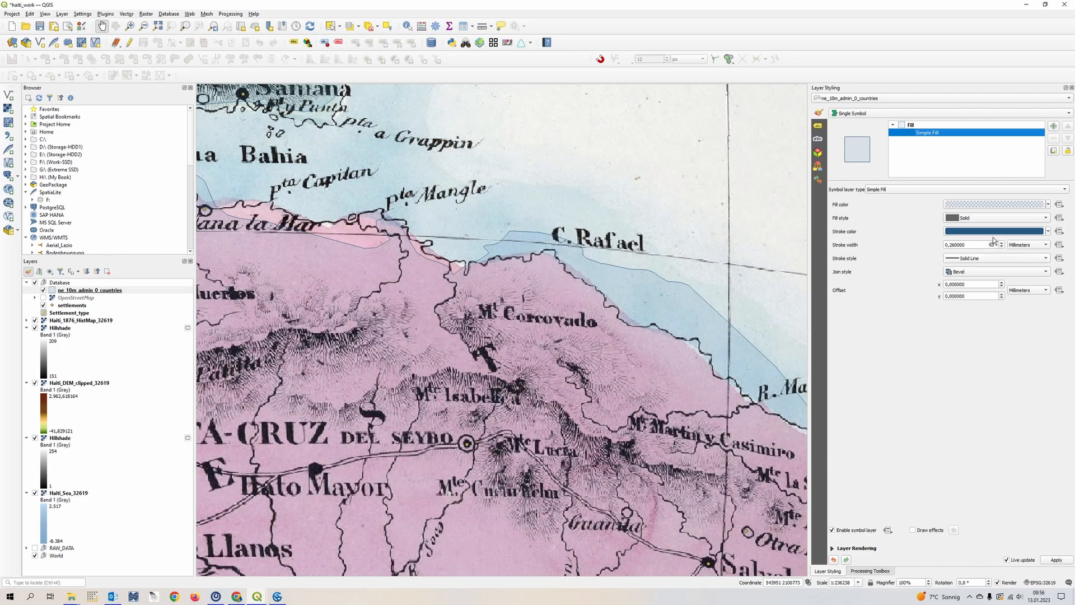
left_click_drag(986, 245, 929, 249)
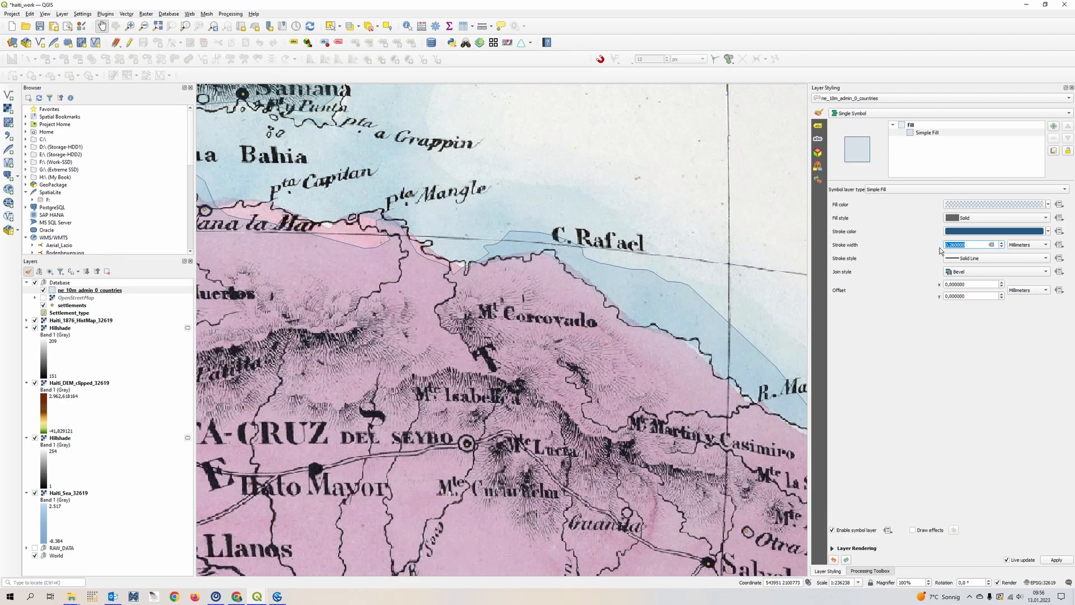
type("3")
key("BackSpace")
type("1")
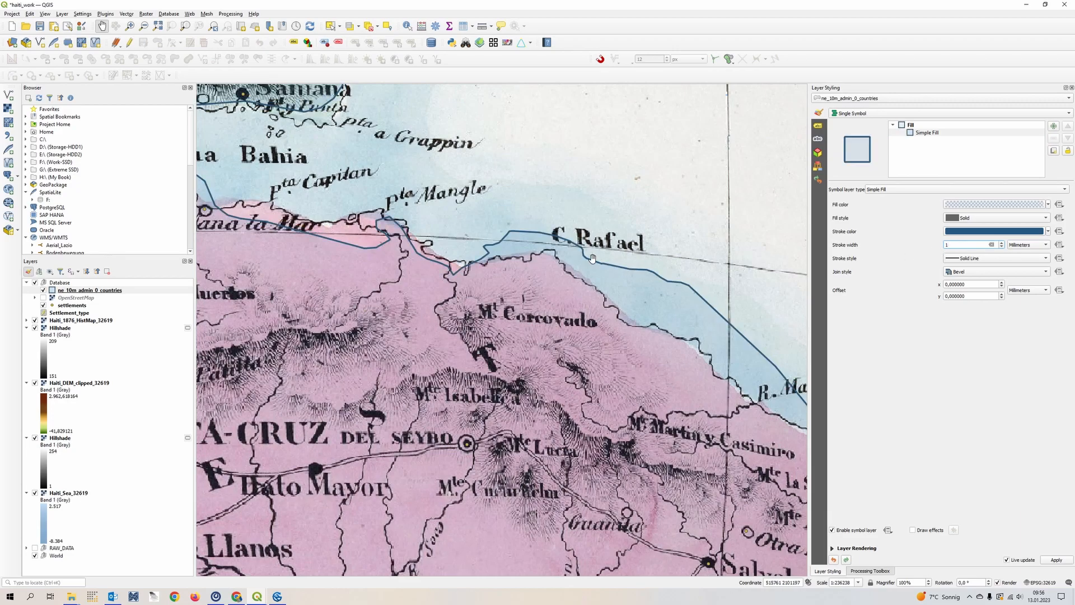
- Compare the country outlines with the historical map's coasts and borders across the island, ending at the northwestern peninsula
scroll(590, 257, "down", 2)
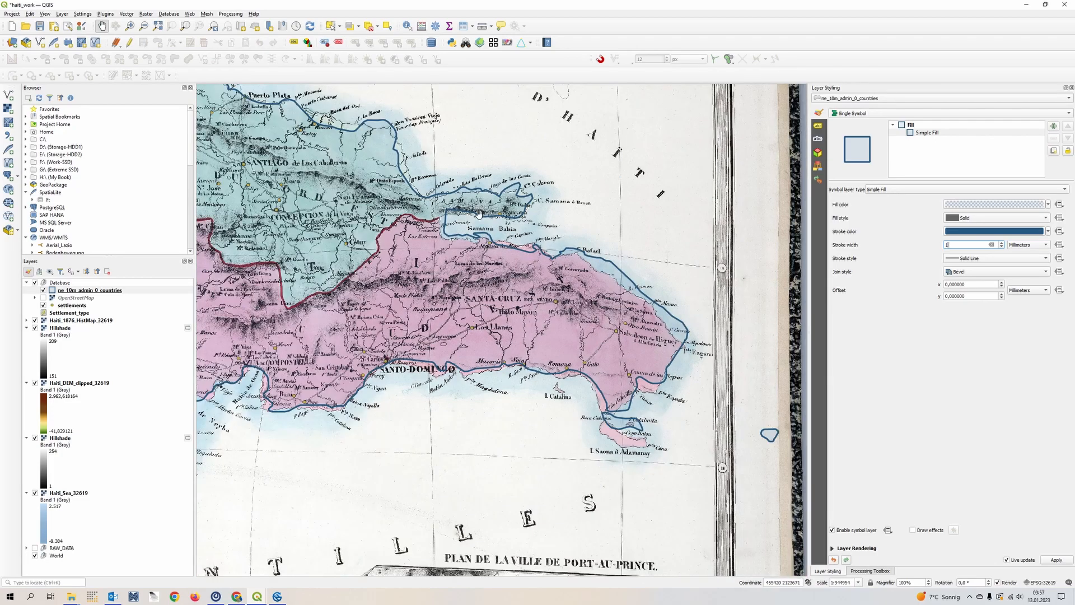
left_click_drag(366, 151, 636, 309)
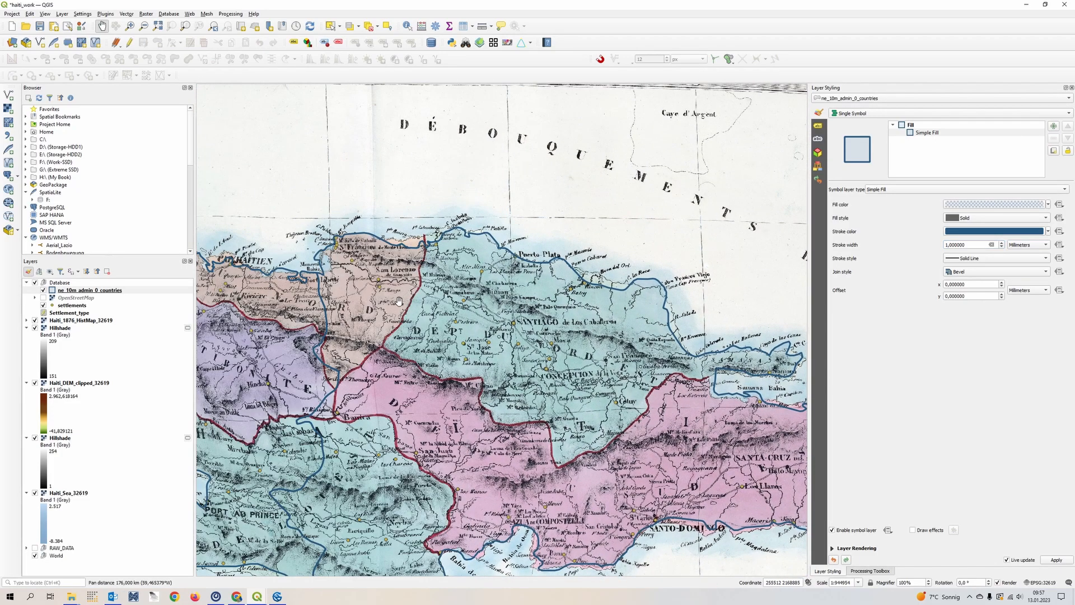
left_click_drag(400, 301, 552, 249)
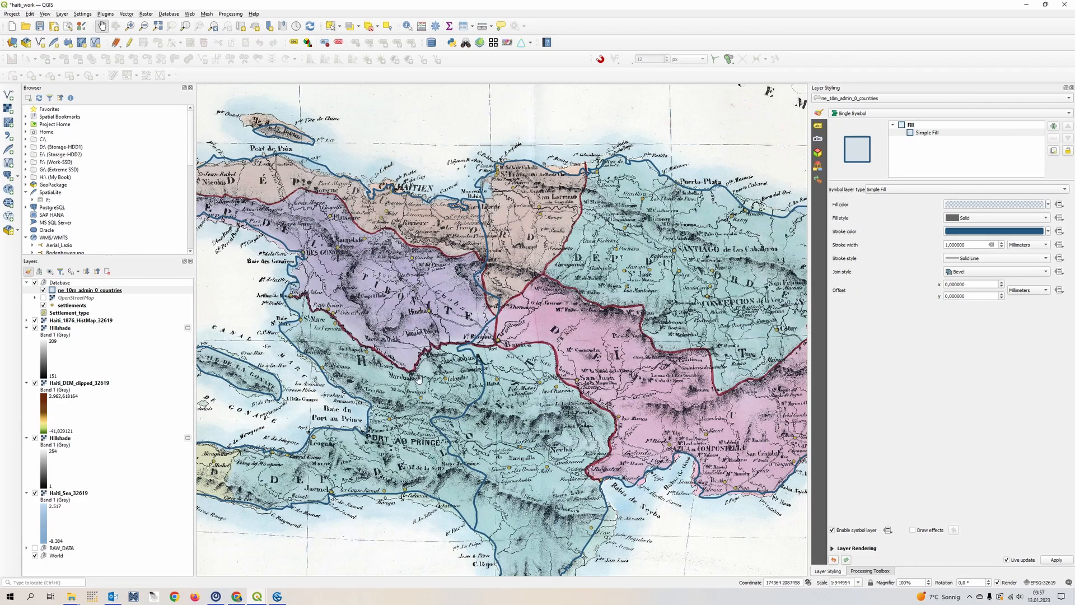
left_click_drag(418, 374, 507, 239)
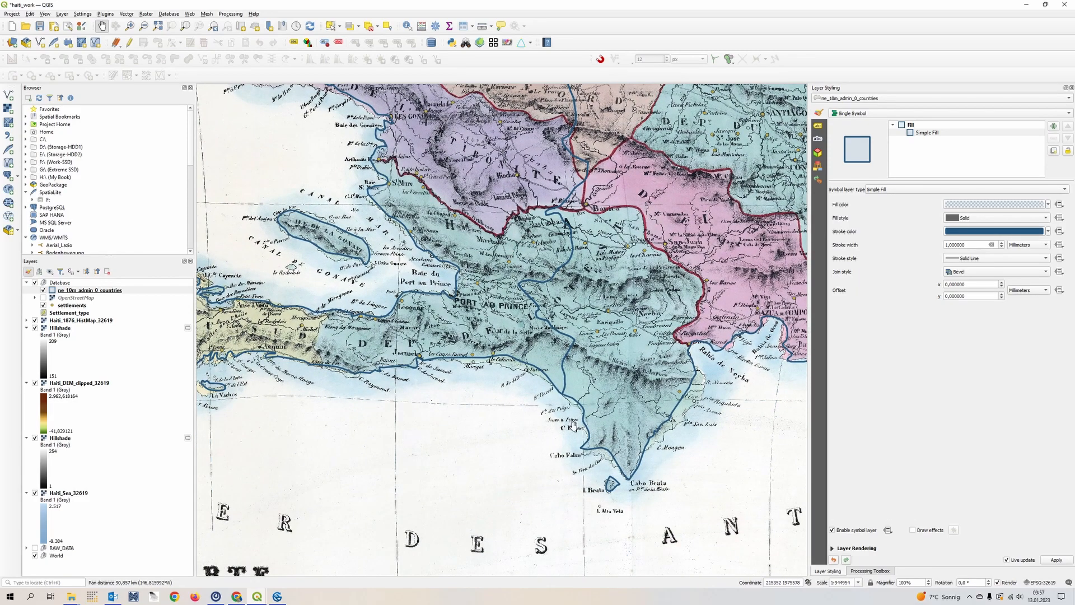
left_click_drag(430, 173, 536, 403)
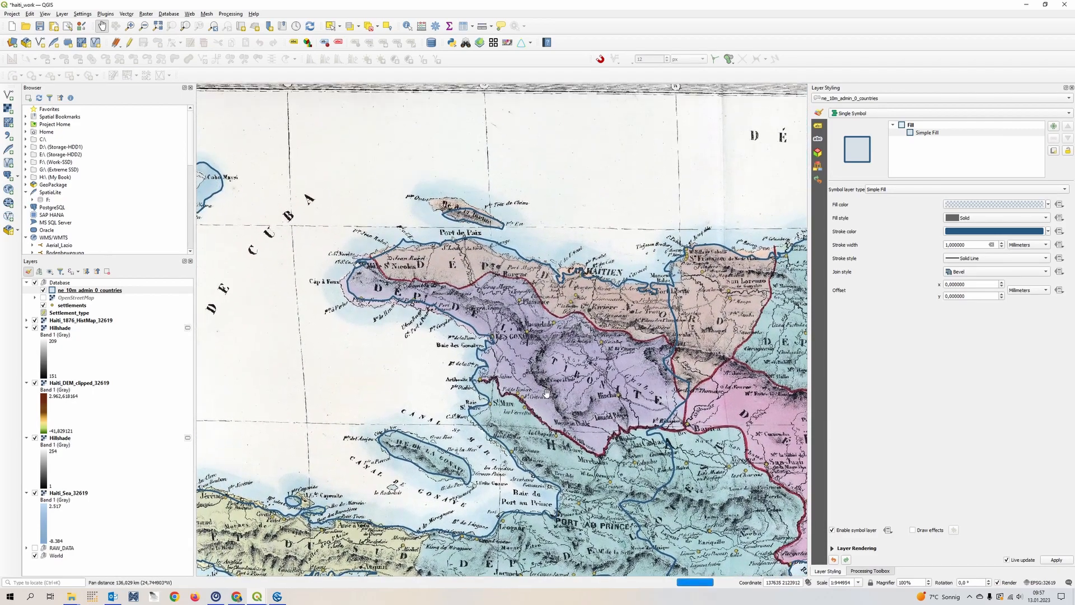
scroll(622, 369, "up", 1)
left_click_drag(431, 214, 540, 337)
left_click_drag(373, 381, 532, 325)
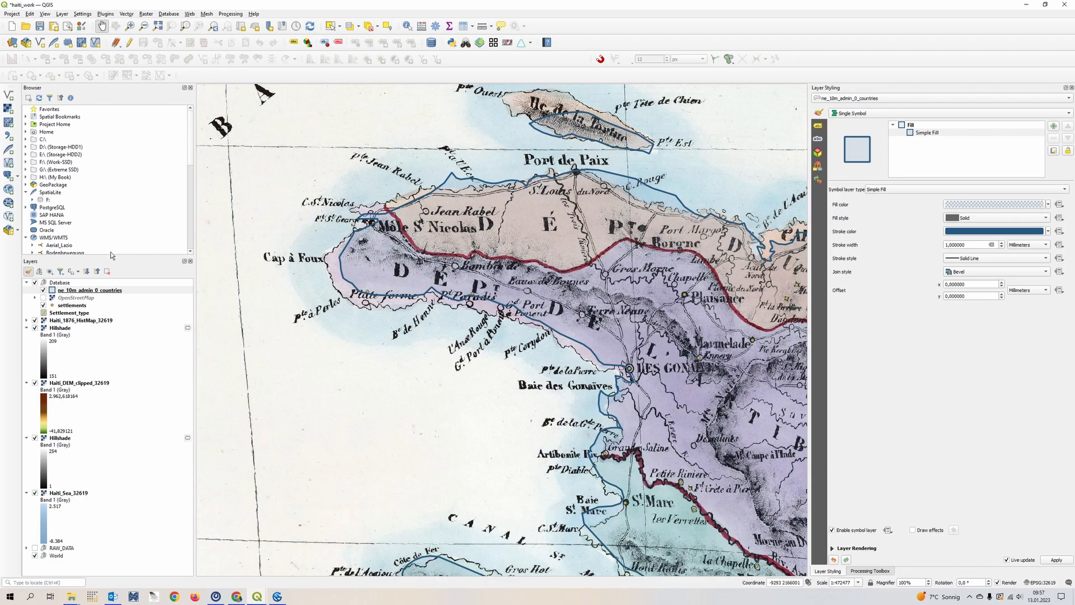
- Start a new GeoPackage layer and select the existing Haiti_Database.gpkg as its database
left_click(62, 14)
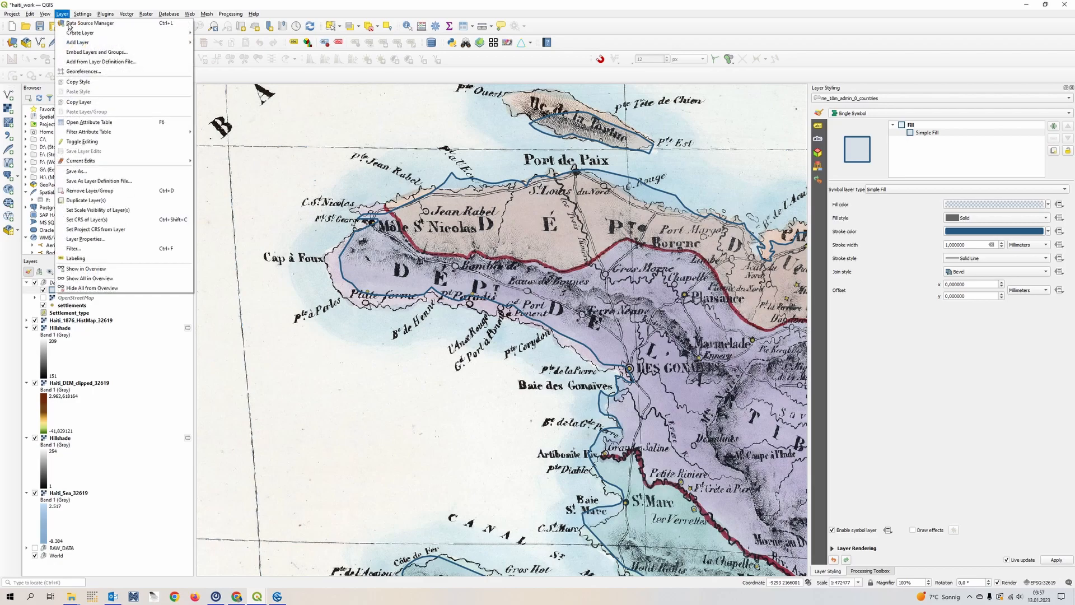
mouse_move(89, 35)
left_click(239, 34)
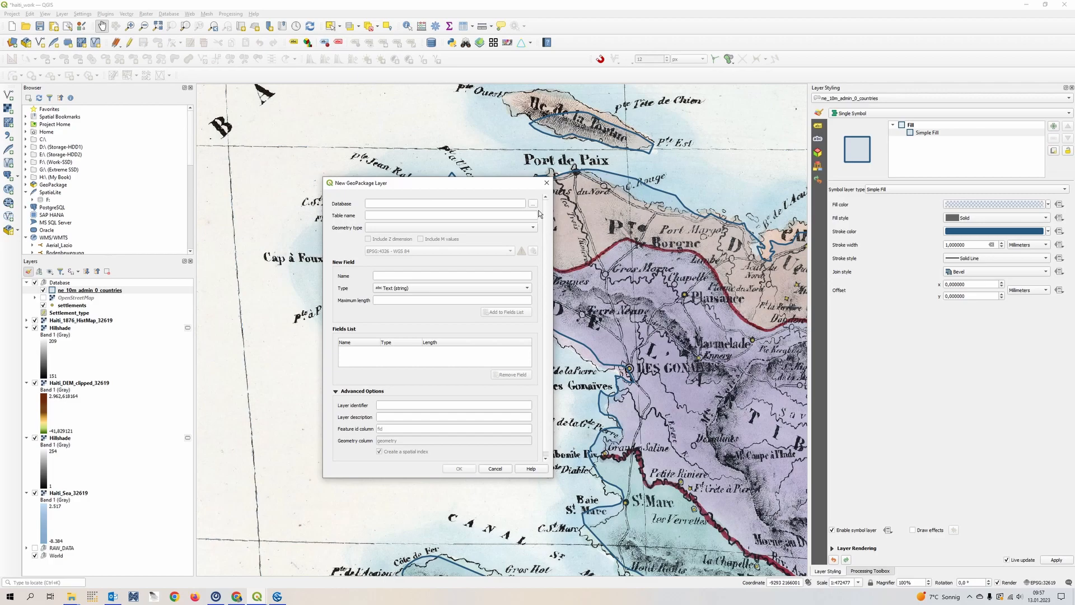
left_click(533, 204)
left_click(445, 253)
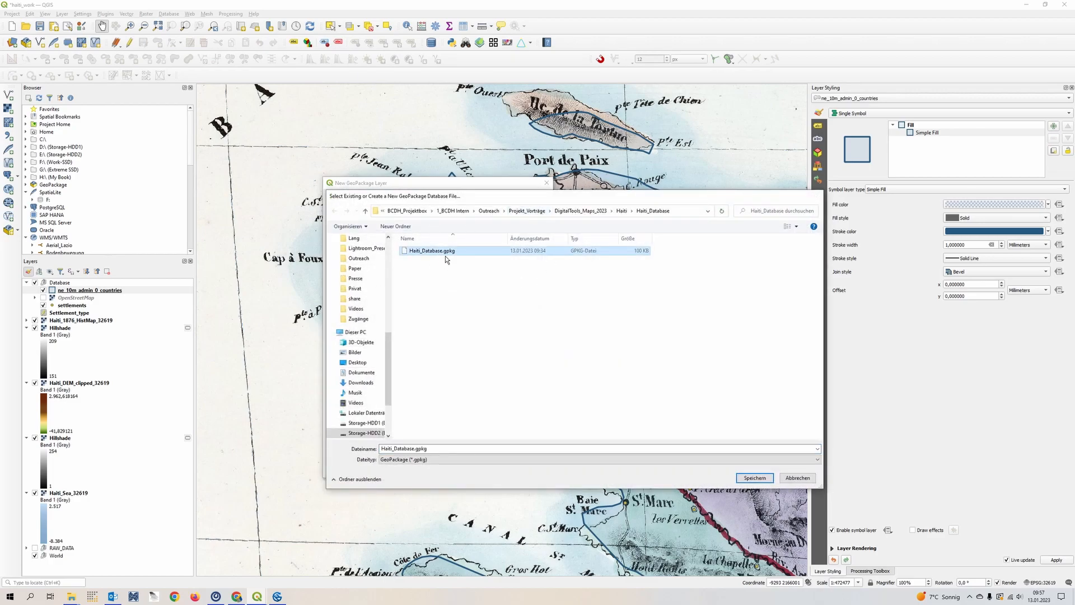
double_click(445, 255)
- Name the new table Departement, with MultiPolygon geometry and the project CRS EPSG:32619 - WGS 84 / UTM zone 19N
left_click_drag(403, 218, 363, 220)
type("Depa")
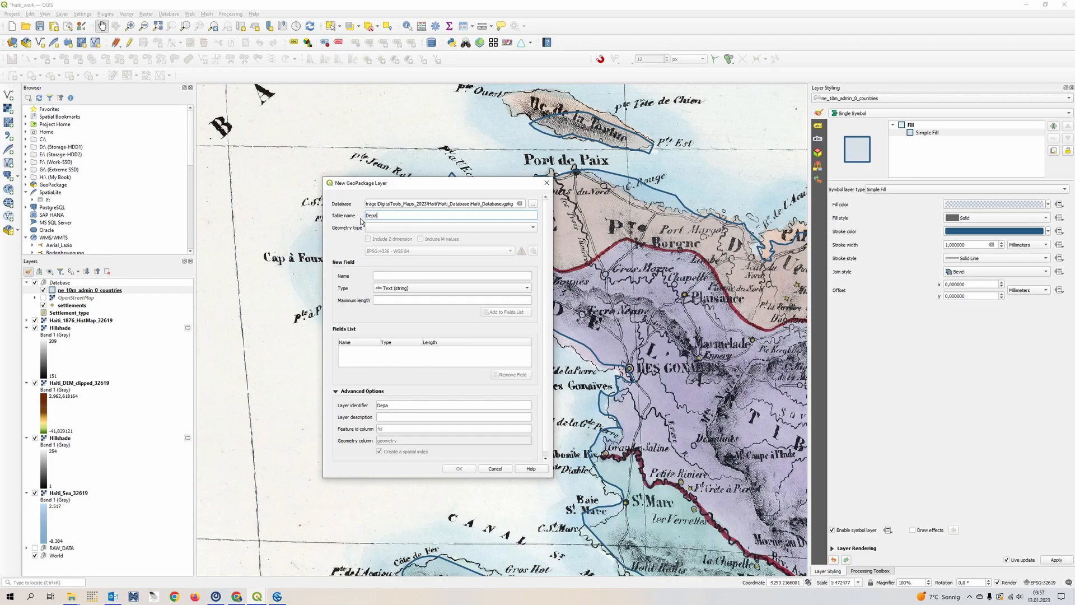
type("rtement")
left_click(389, 228)
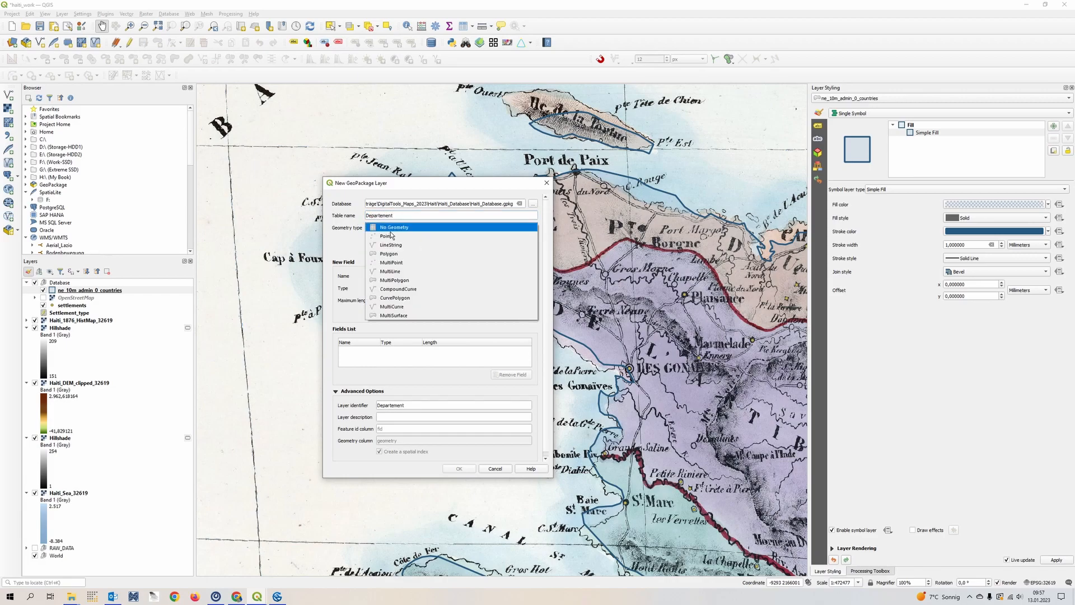
left_click(451, 287)
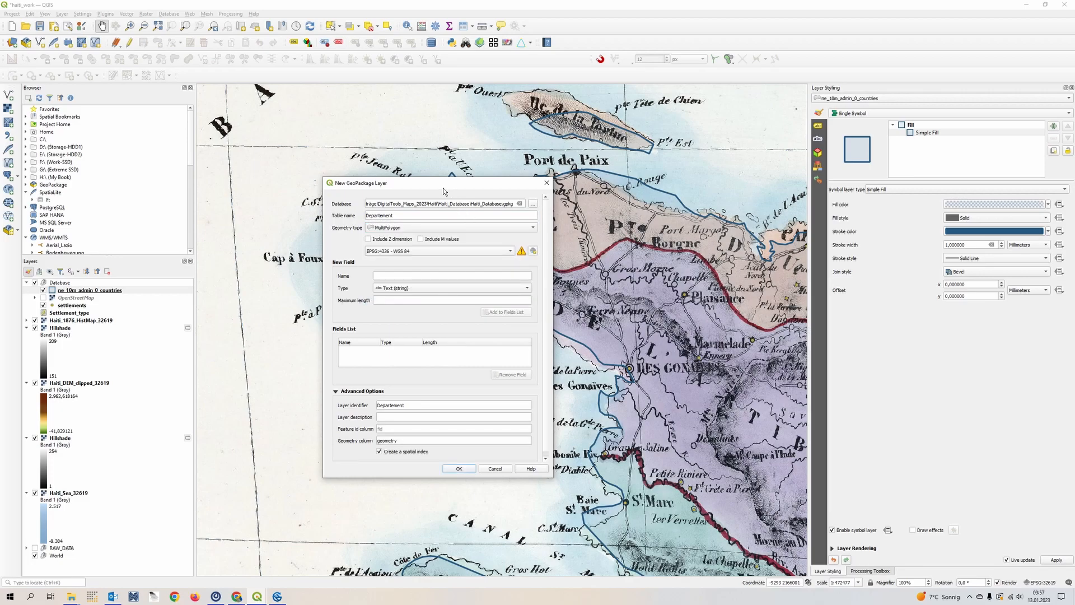
left_click_drag(442, 185, 294, 208)
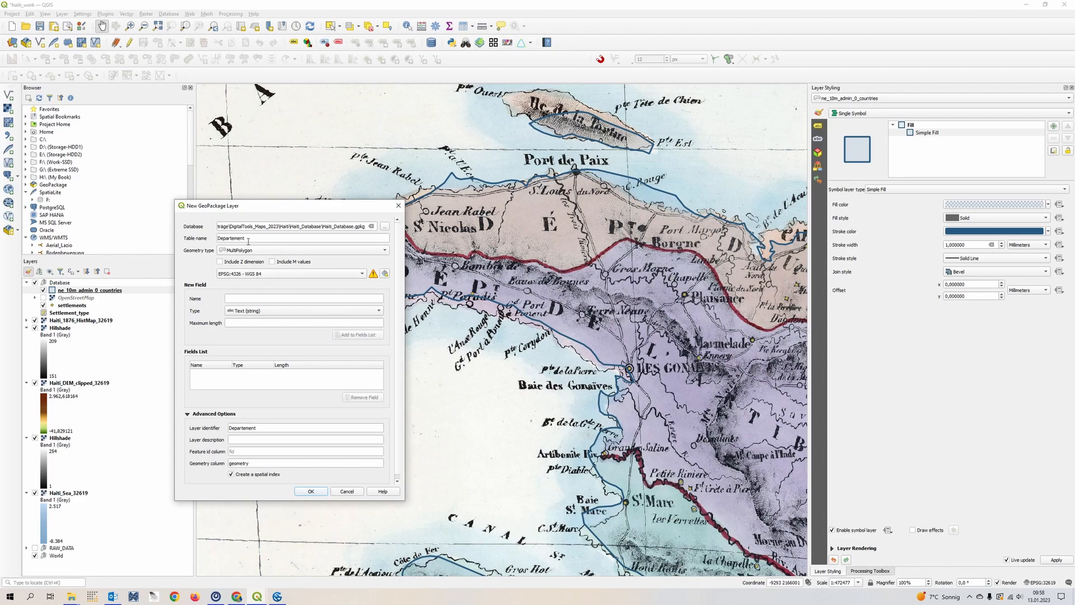
left_click(337, 276)
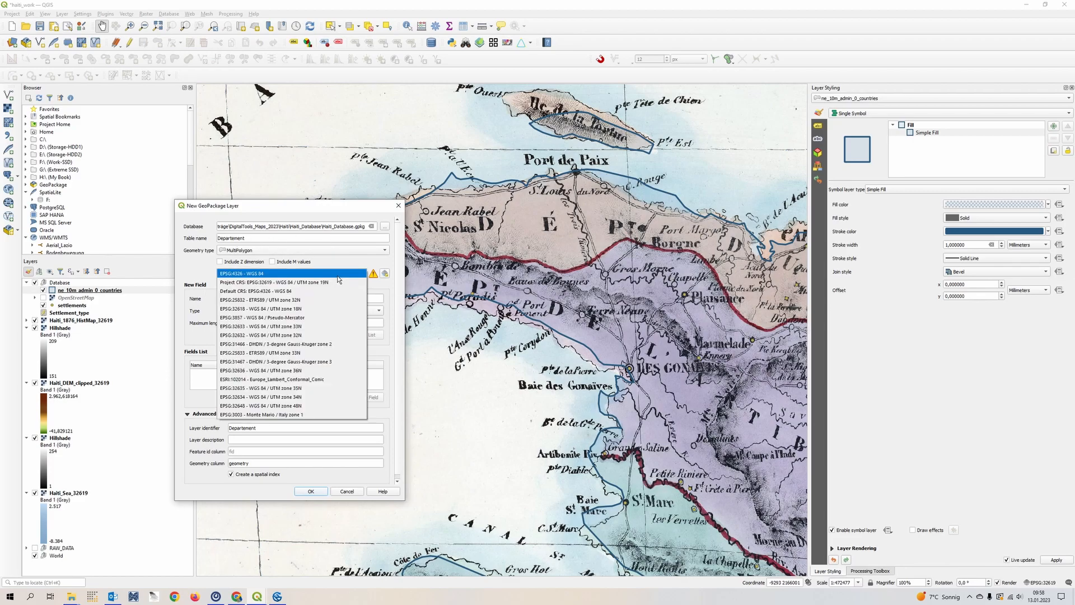
left_click(339, 280)
- Define a text field Departement with maximum length 50 and add the layer to the existing database without overwriting it
left_click(264, 301)
type("Dep")
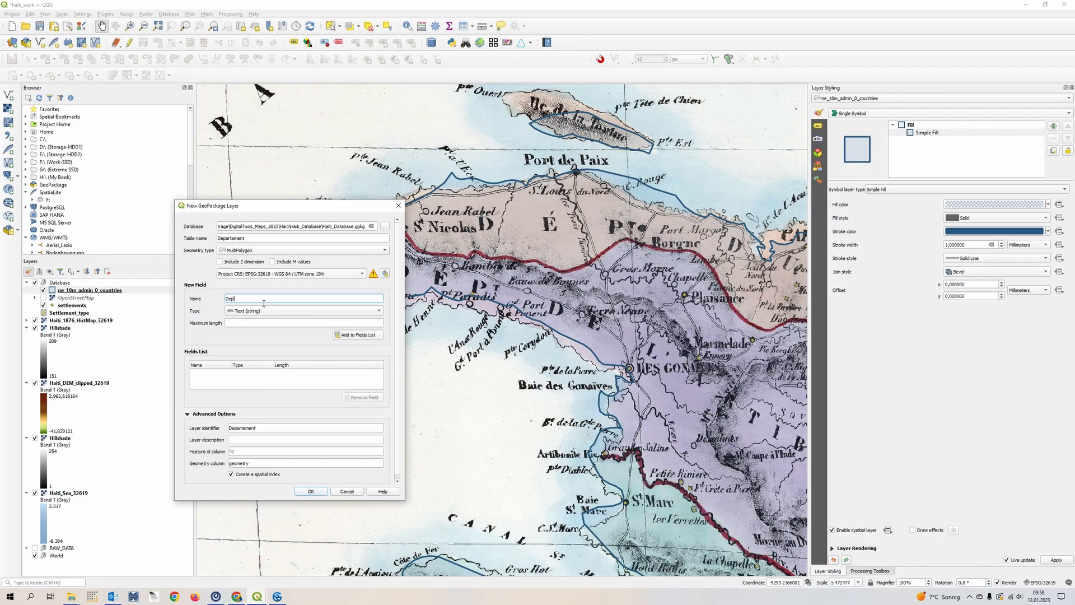
type("artement")
left_click(321, 325)
left_click(357, 335)
left_click(311, 492)
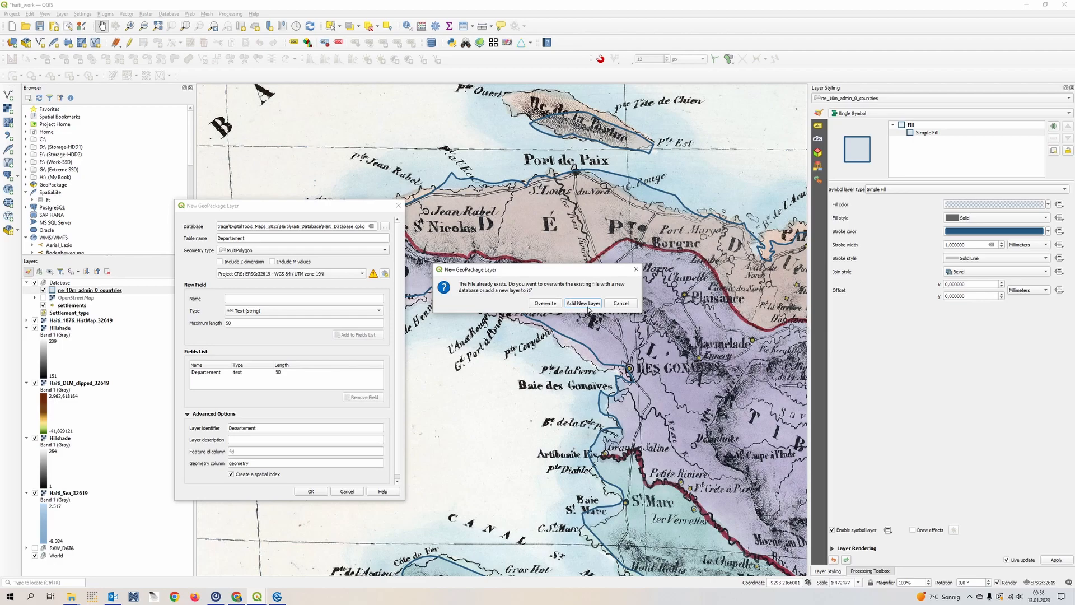
left_click(587, 305)
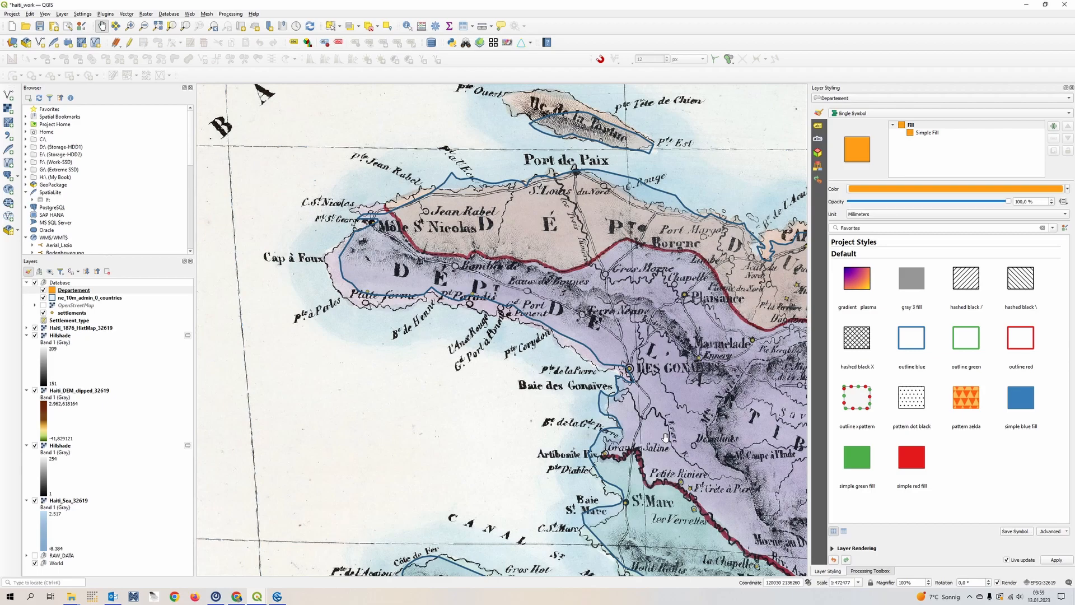
- Examine the mapped boundaries of the Artibonite department and the coastline of the northwestern peninsula around Môle St Nicolas
left_click_drag(674, 439, 393, 243)
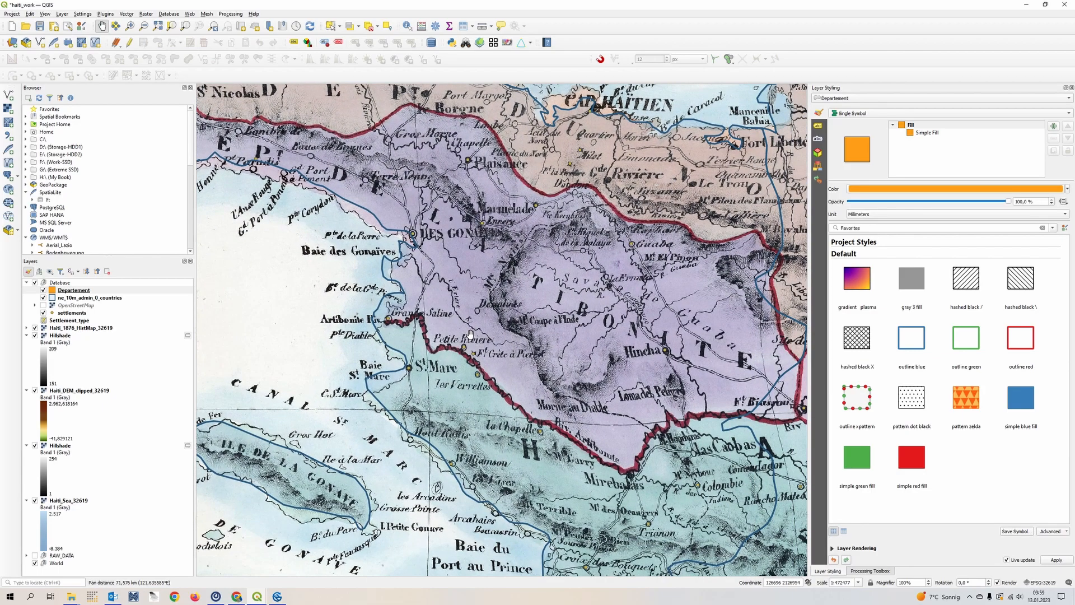
scroll(514, 390, "down", 1)
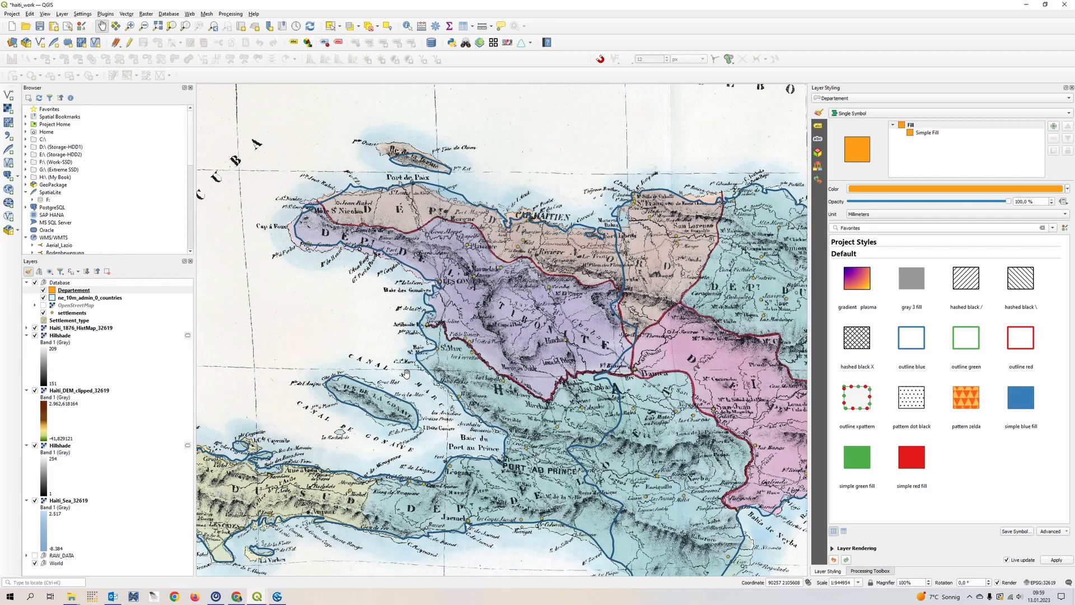
scroll(582, 369, "up", 1)
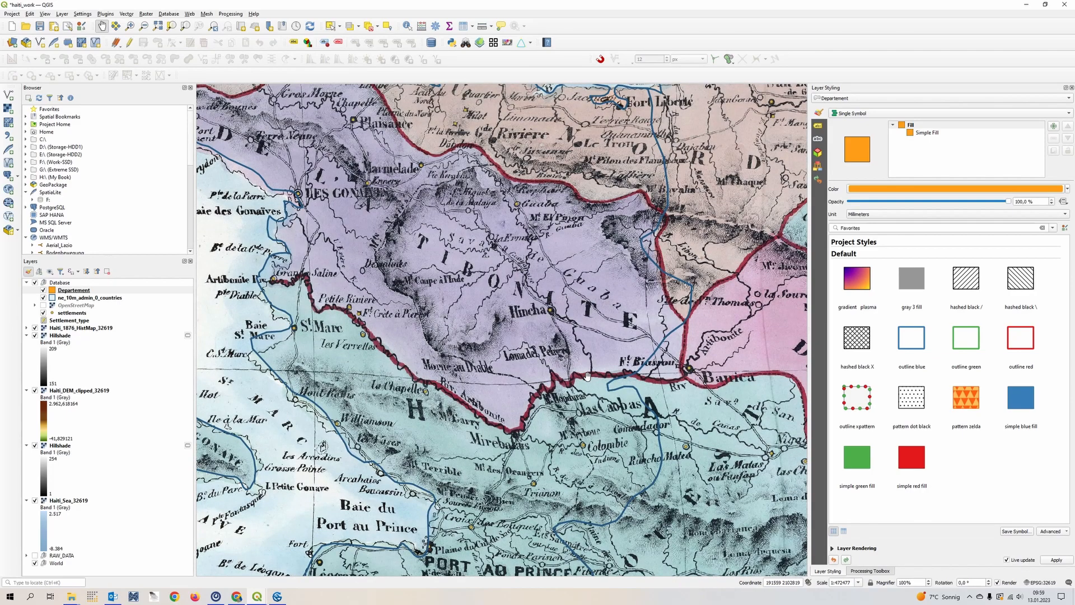
left_click_drag(593, 252, 756, 456)
left_click_drag(436, 234, 634, 315)
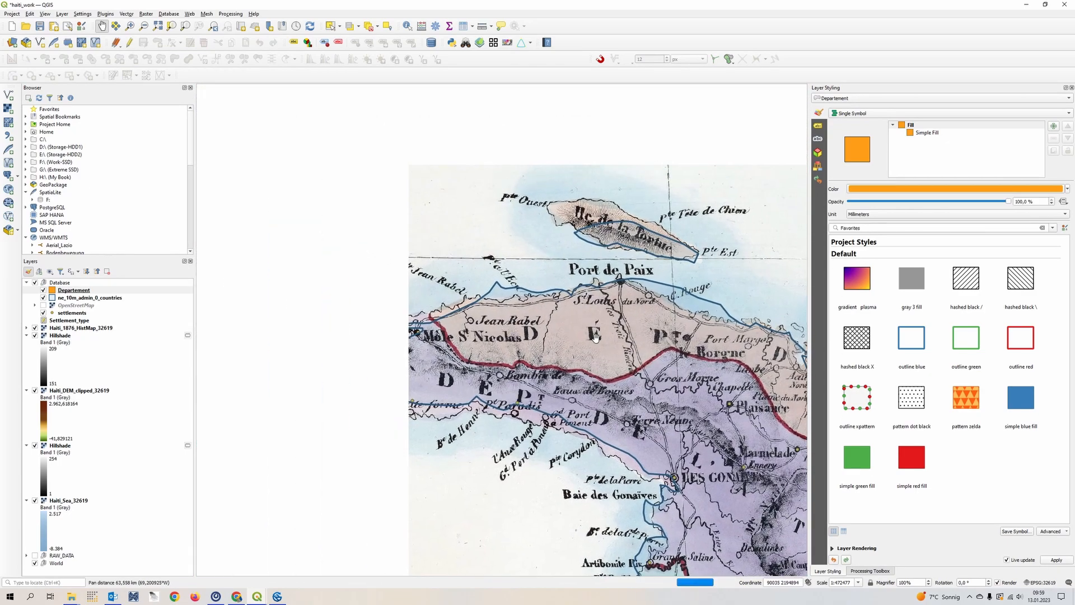
scroll(478, 412, "up", 1)
left_click_drag(479, 412, 395, 373)
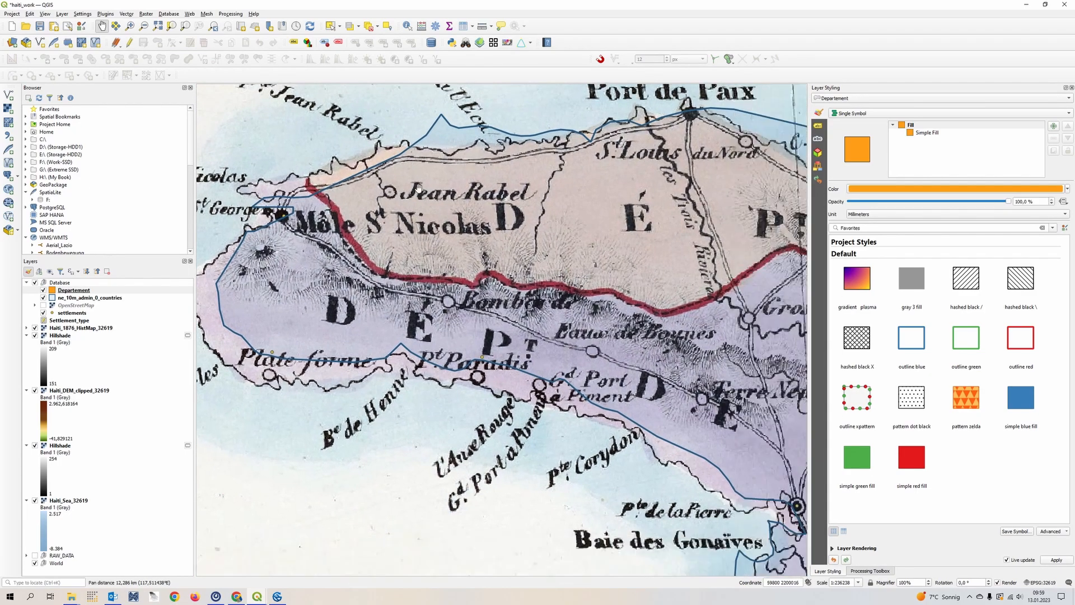
scroll(538, 330, "down", 1)
scroll(539, 330, "up", 1)
scroll(614, 366, "down", 1)
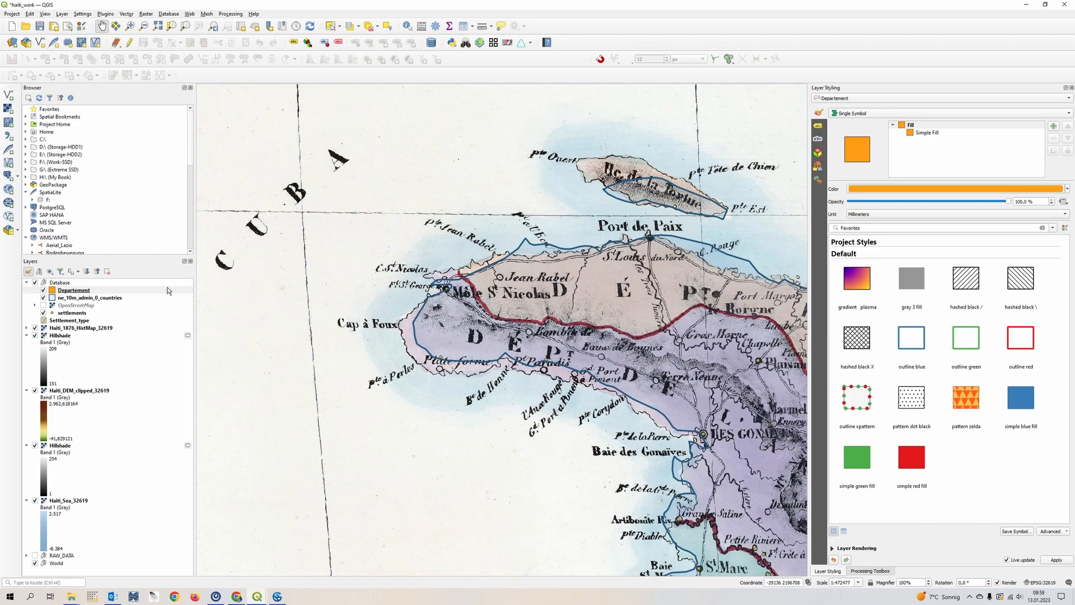
scroll(614, 378, "up", 1)
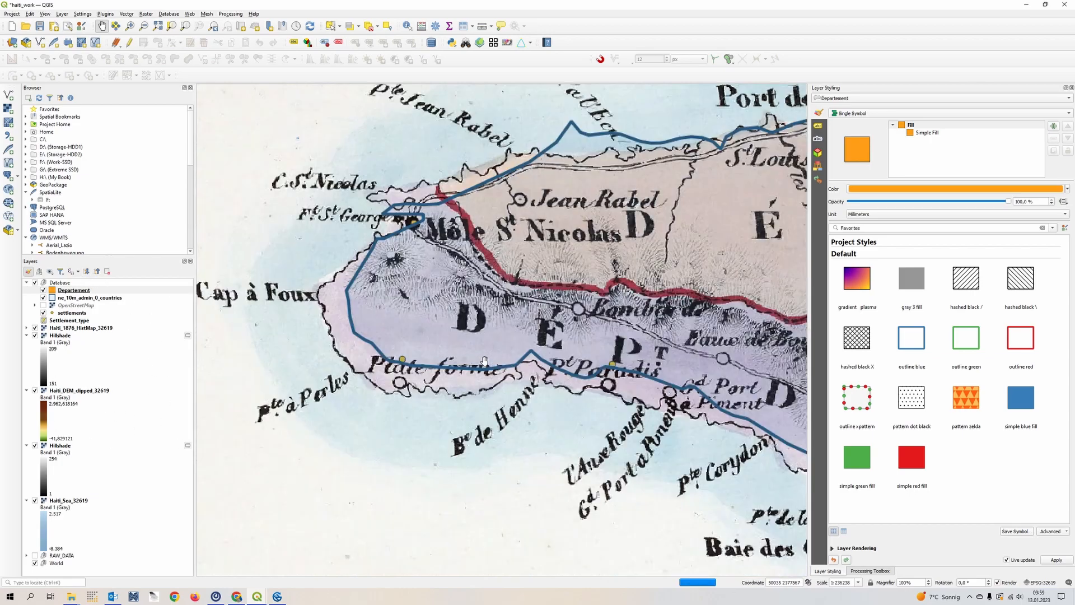
left_click_drag(569, 386, 469, 408)
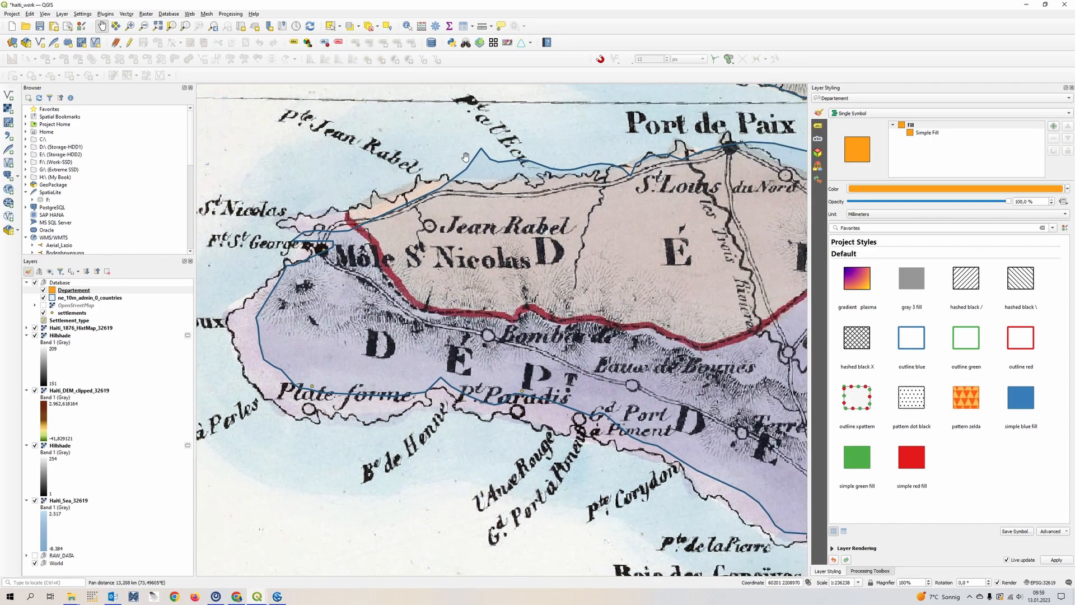
- Examine how the ne_10m_admin_0_countries outline fits the historical coastline around Port de Paix, Gonaïves and Môle St Nicolas
left_click(79, 299)
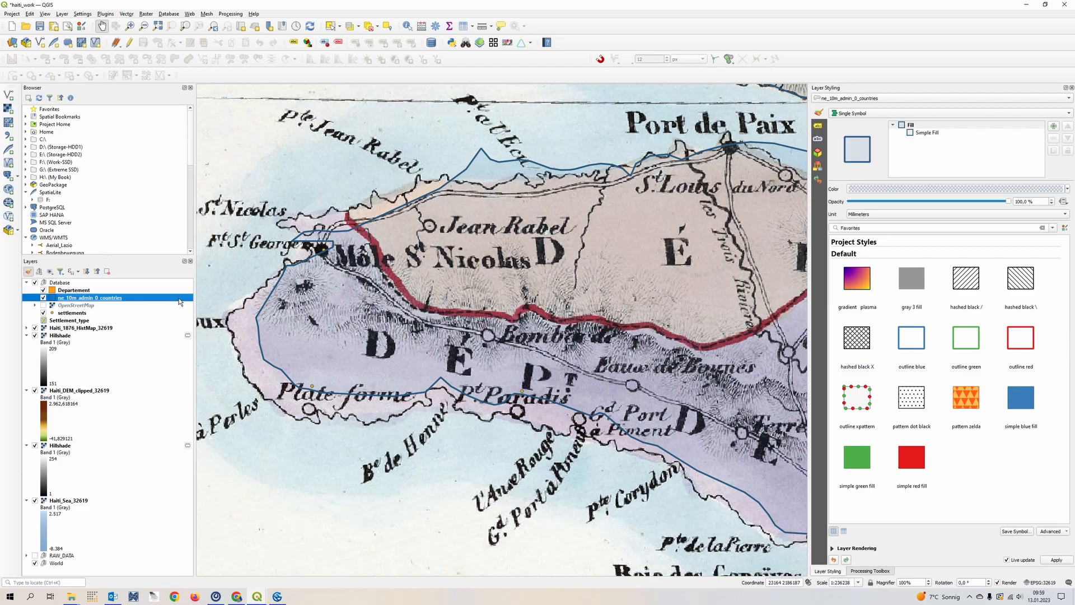
scroll(611, 281, "down", 1)
left_click_drag(621, 283, 425, 286)
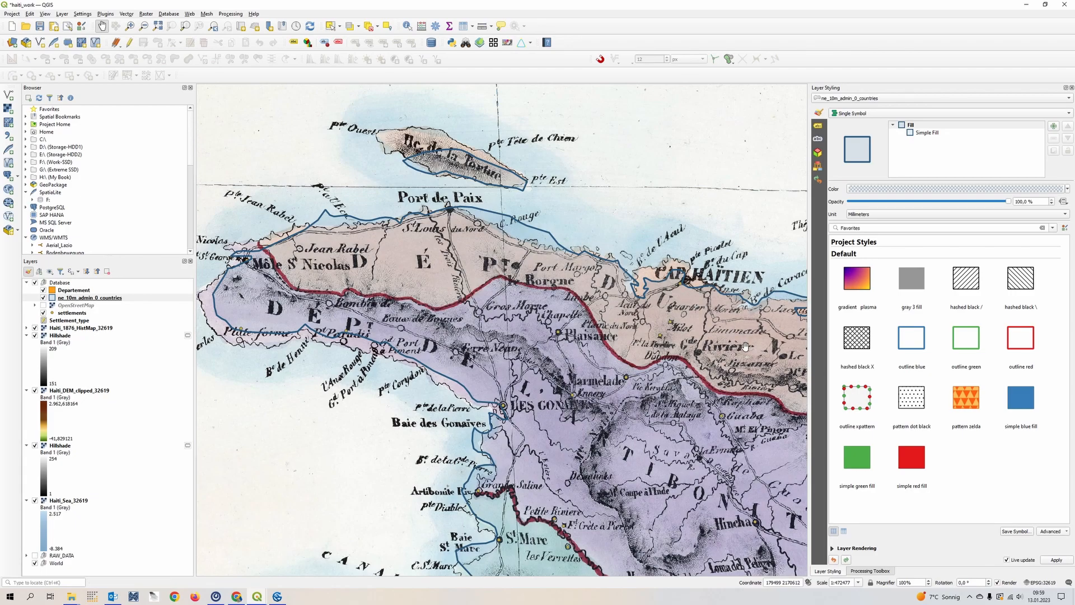
scroll(586, 265, "up", 1)
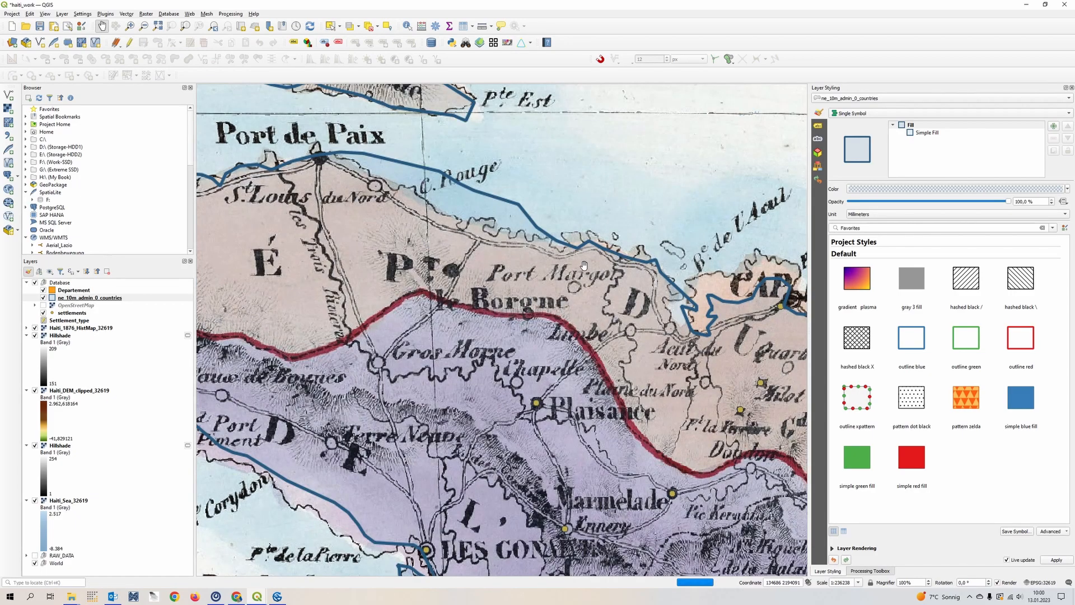
left_click_drag(556, 244, 758, 286)
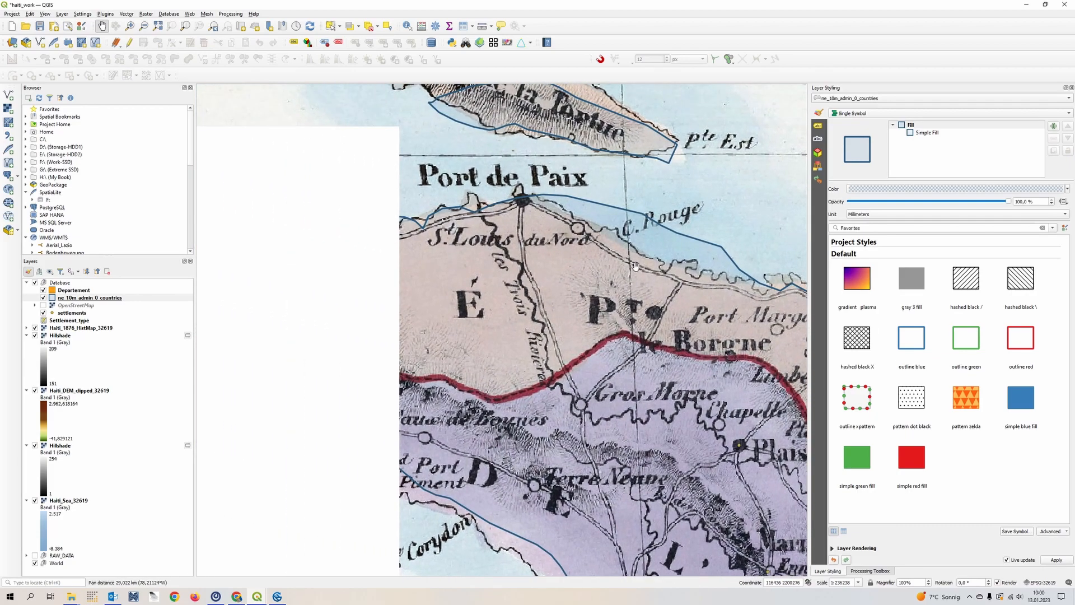
left_click_drag(325, 291, 608, 264)
left_click_drag(694, 405, 538, 286)
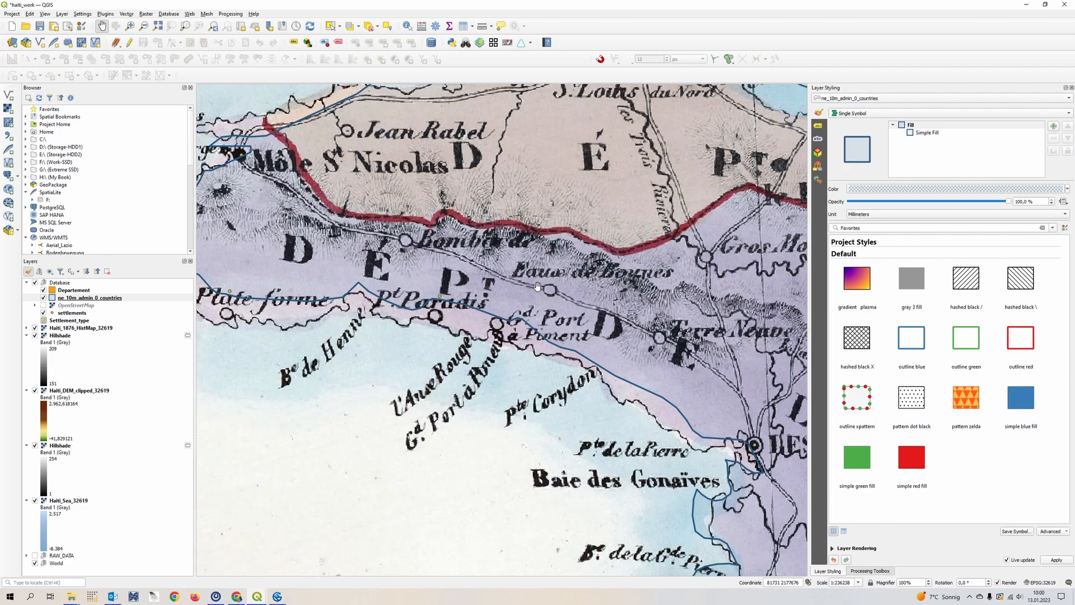
scroll(537, 286, "down", 1)
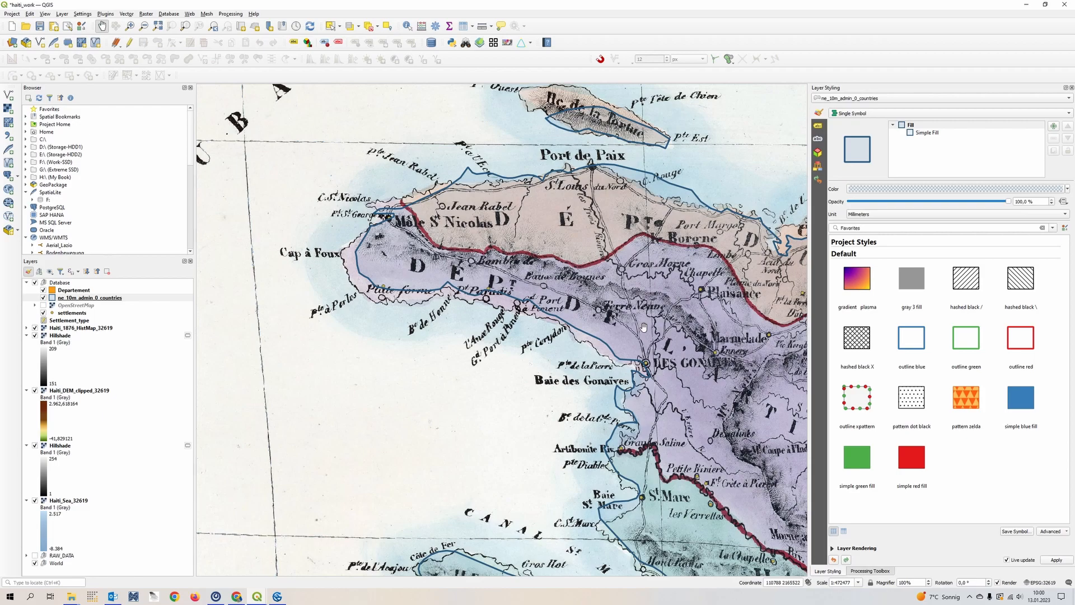
left_click_drag(582, 303, 484, 268)
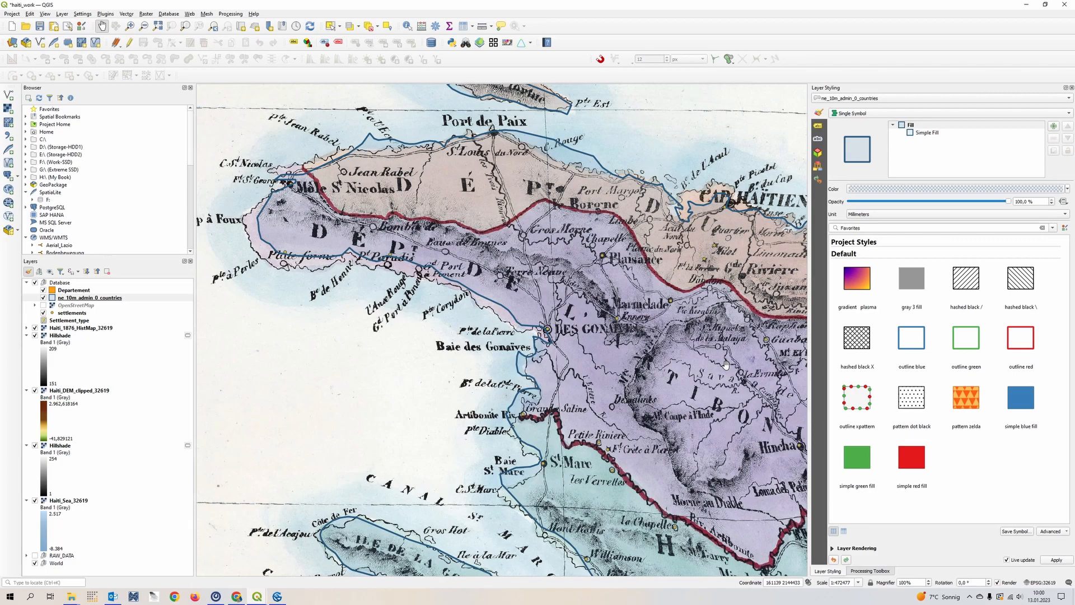
scroll(440, 286, "up", 1)
left_click_drag(360, 191, 470, 306)
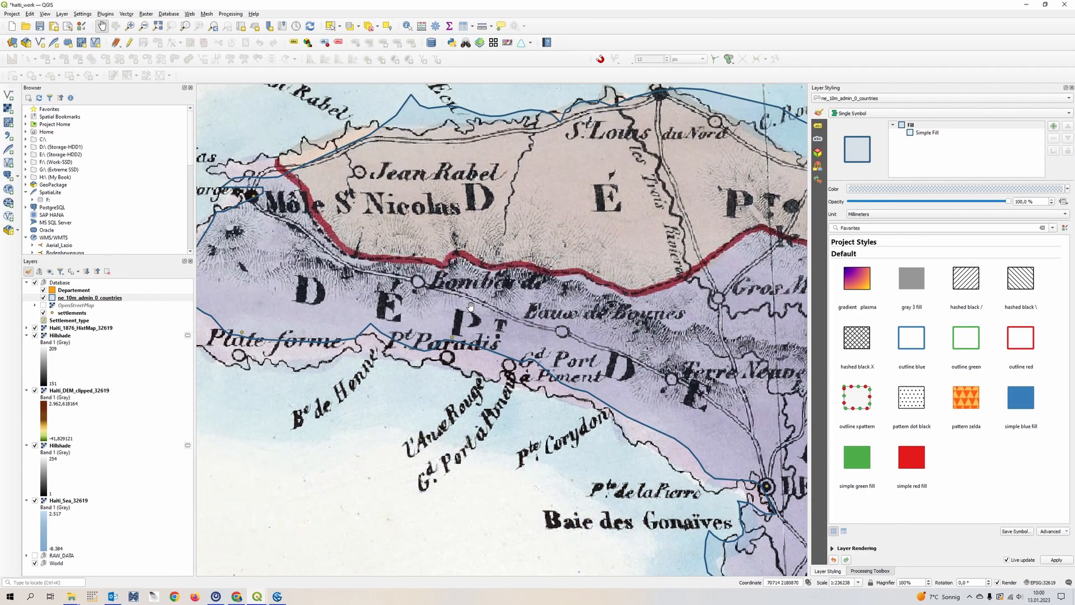
left_click_drag(387, 294, 535, 303)
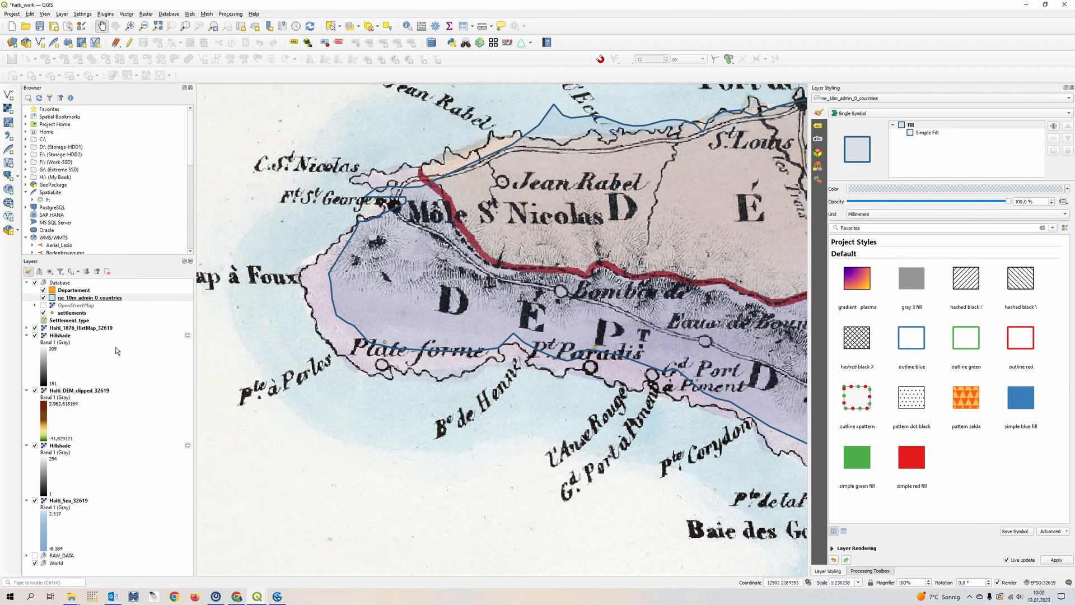
- Start editing the Departement layer and activate adding polygon features in the Digitize with Segment mode
left_click(81, 292)
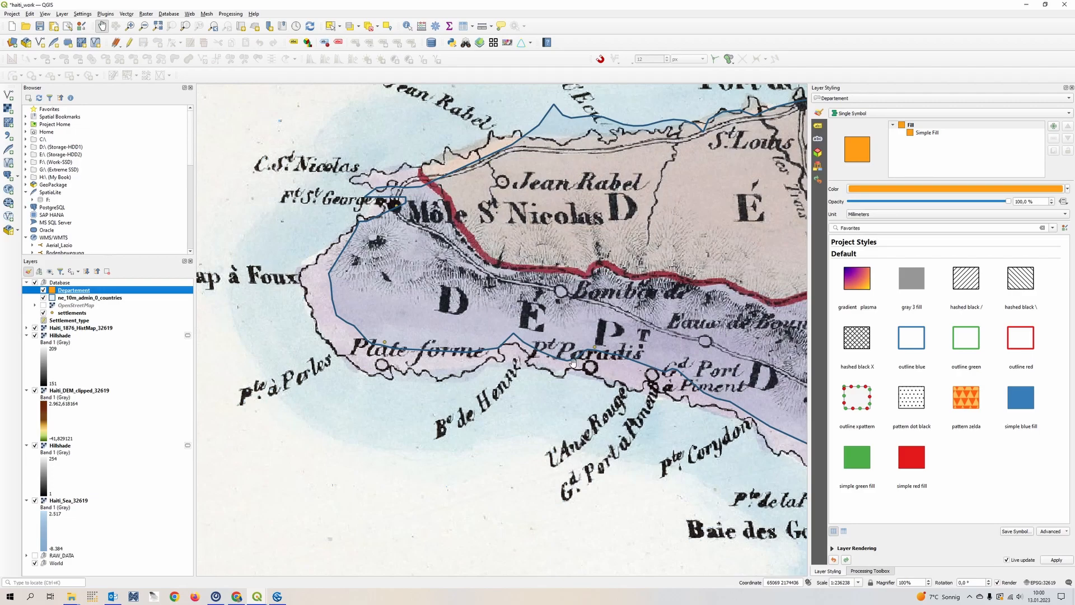
left_click(131, 47)
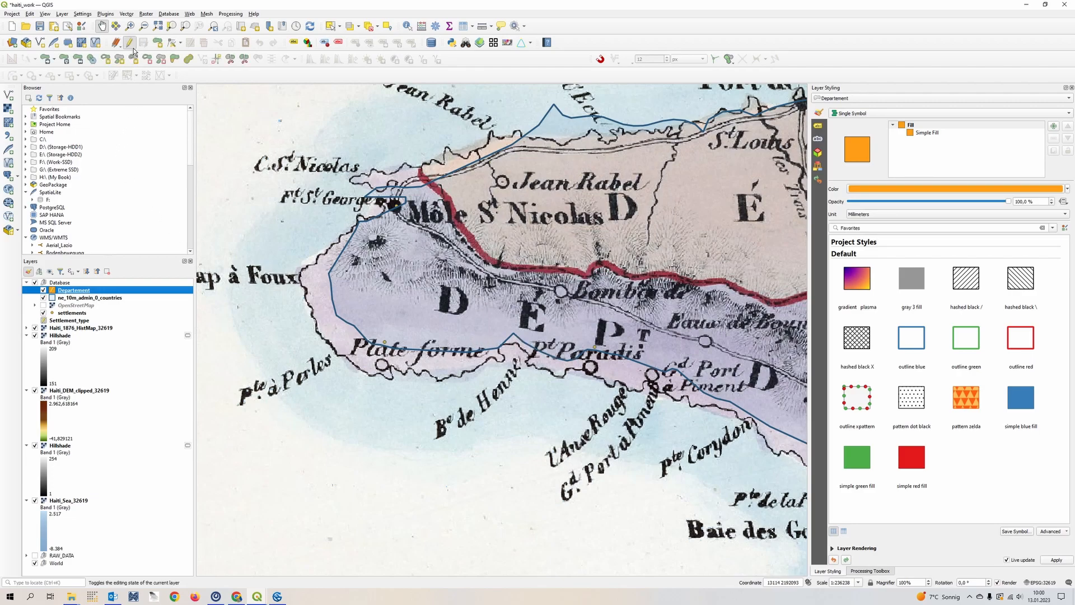
left_click(165, 49)
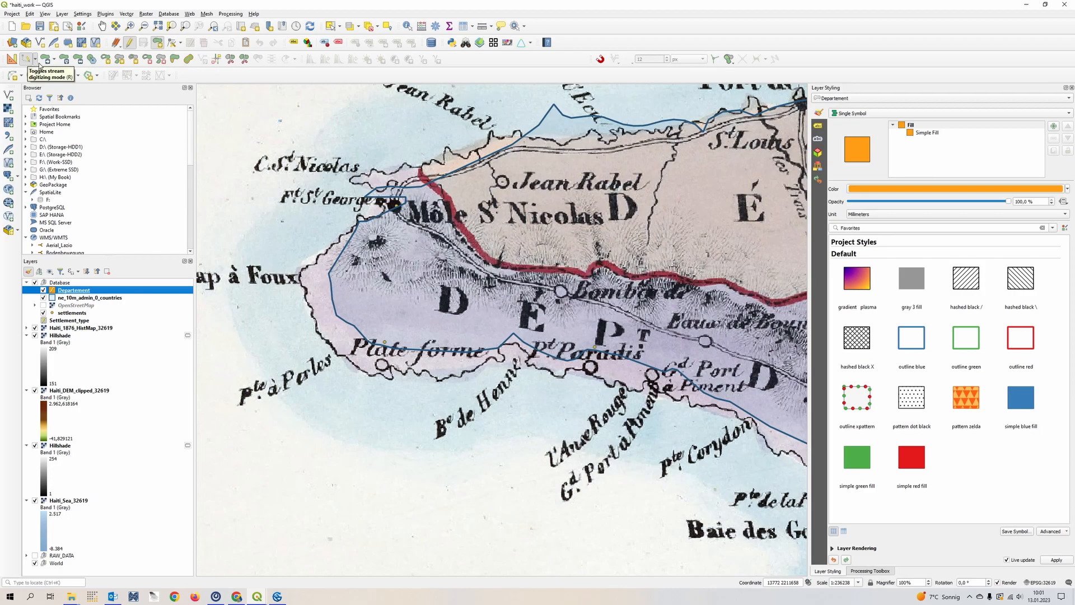
left_click(36, 61)
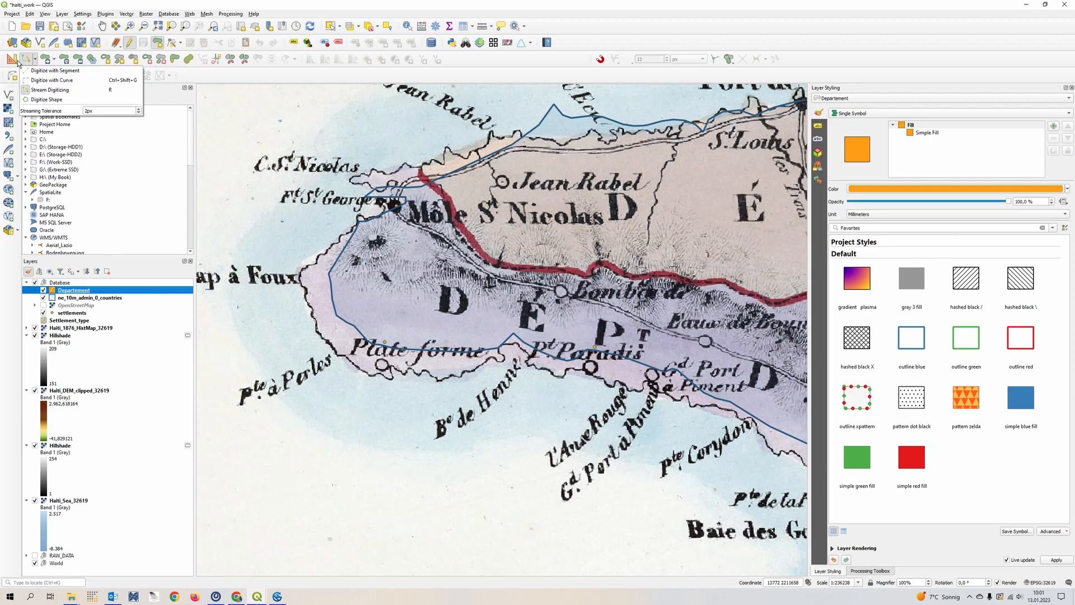
left_click(56, 71)
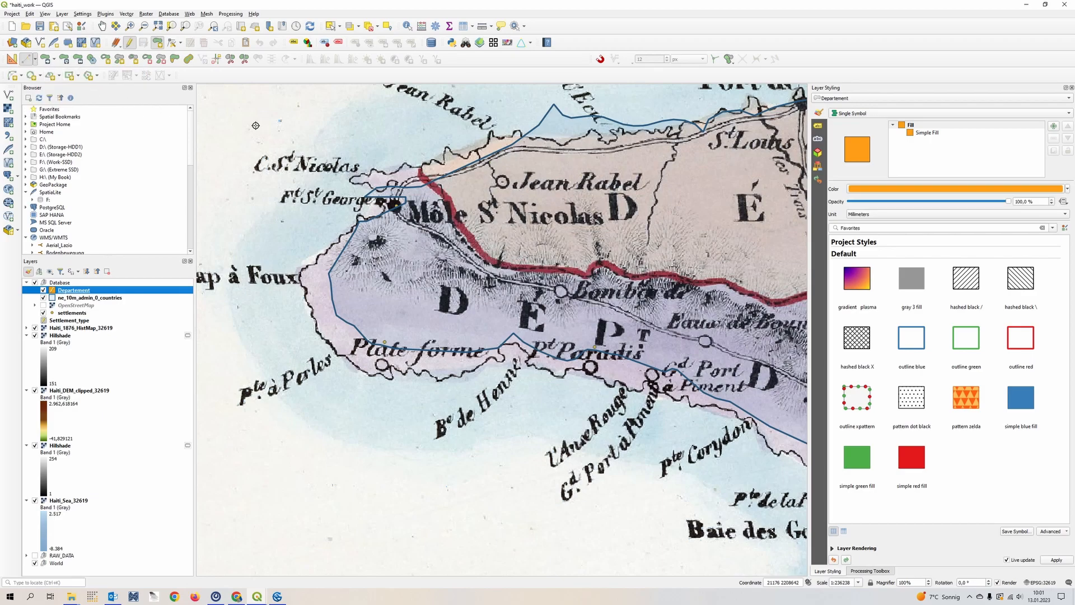
- Try segment digitizing with an irregular test polygon over the sea around C. St Nicolas, and discard the sketch
left_click(264, 121)
left_click(323, 117)
left_click(334, 144)
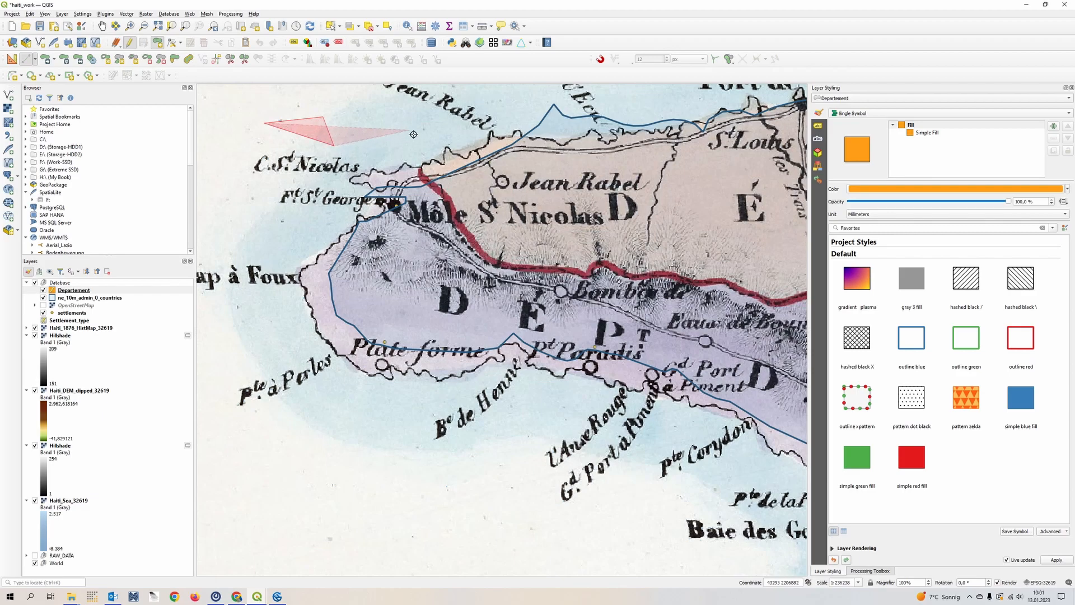
left_click(409, 130)
left_click(401, 182)
left_click(306, 250)
left_click(264, 206)
left_click(221, 136)
left_click(230, 108)
left_click(253, 103)
left_click(273, 105)
left_click(308, 87)
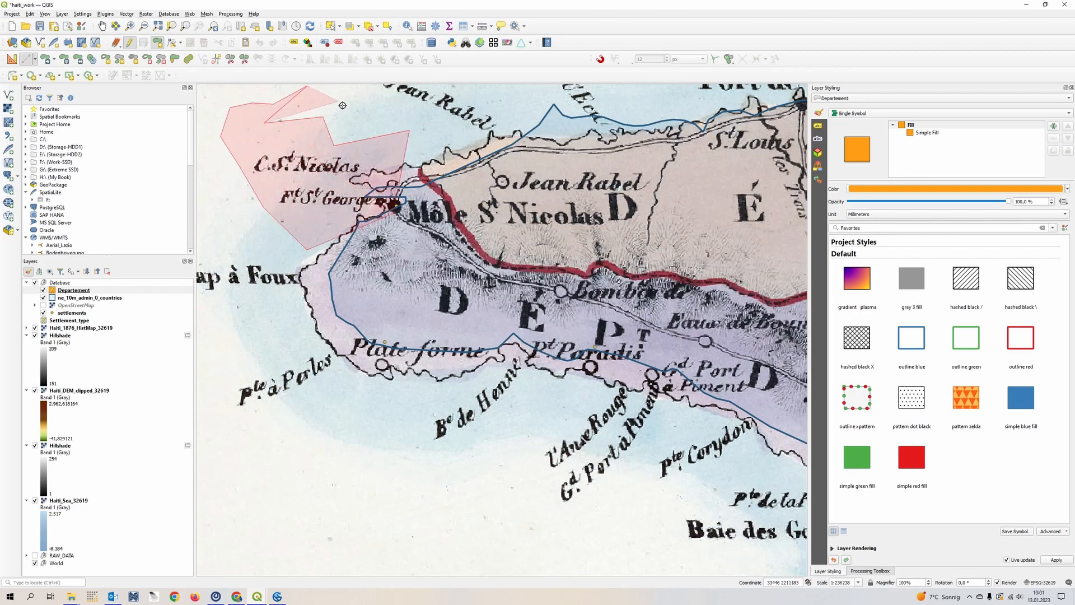
left_click(339, 101)
left_click(368, 98)
left_click(380, 107)
left_click(403, 104)
left_click(410, 133)
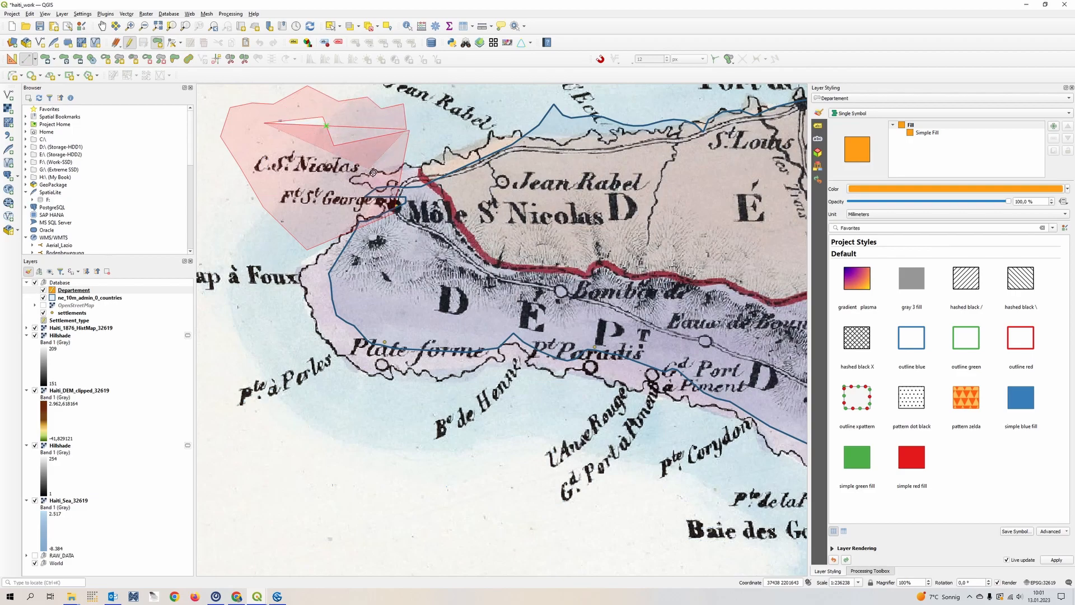
key("Escape")
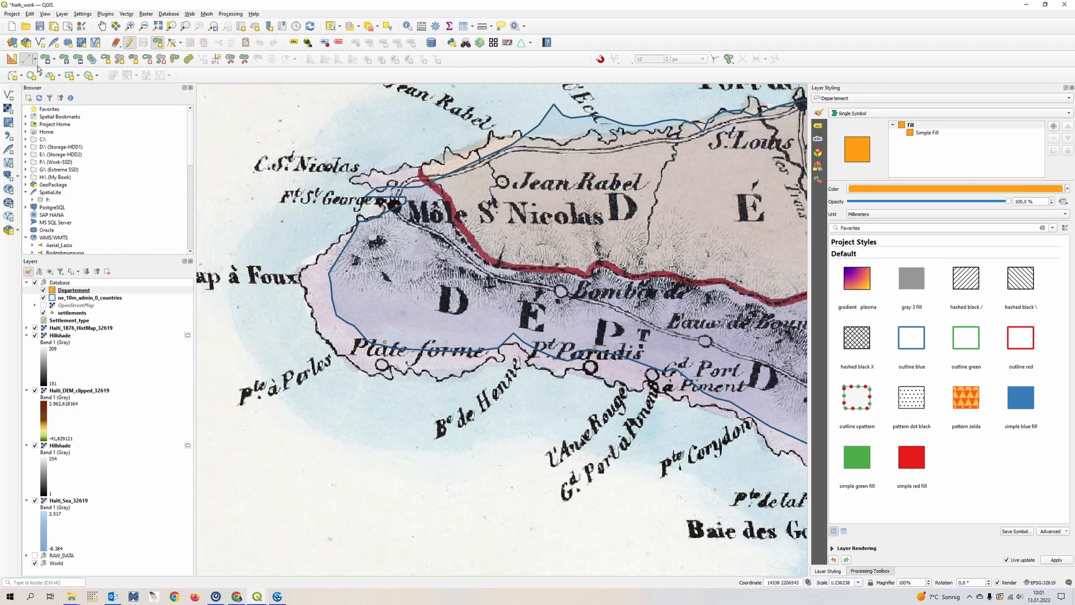
- Try stream digitizing with a rough test polygon in the sea south of Plate forme, discard it and restore segment digitizing
left_click(34, 59)
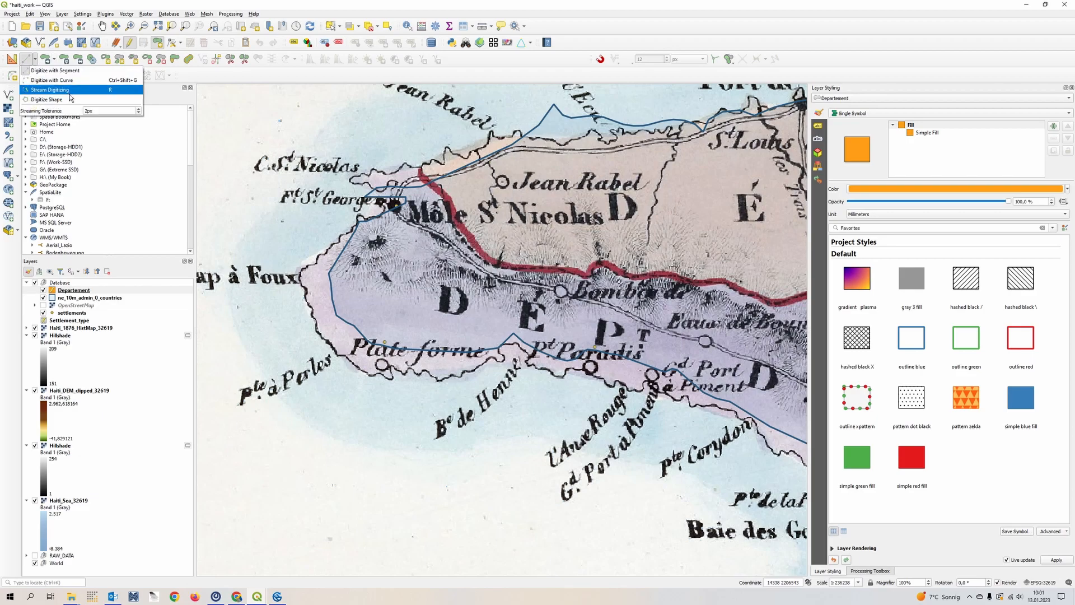
left_click(70, 97)
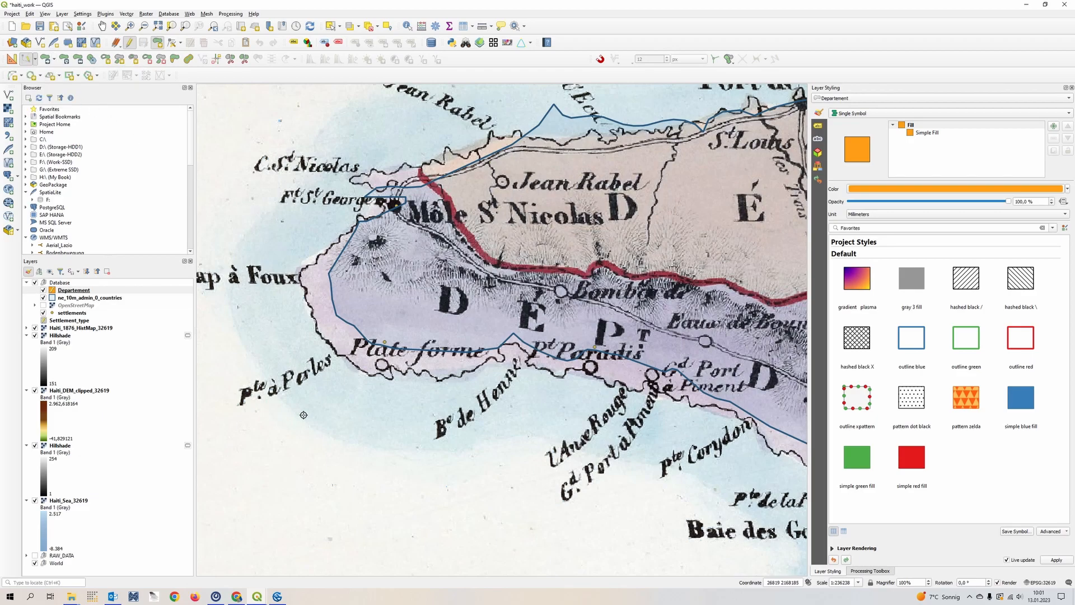
left_click(296, 456)
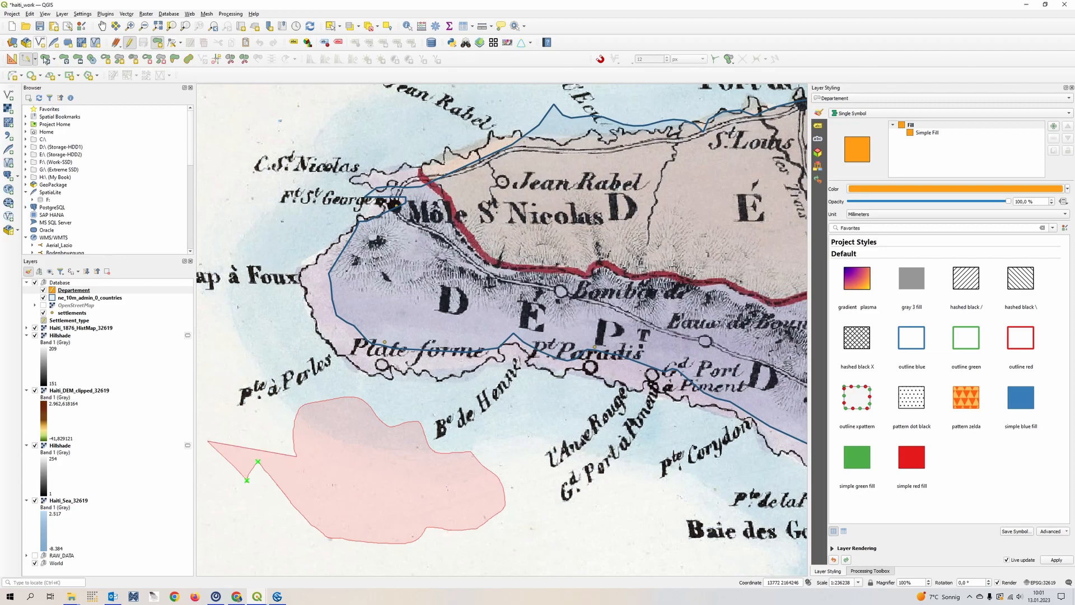
key("Escape")
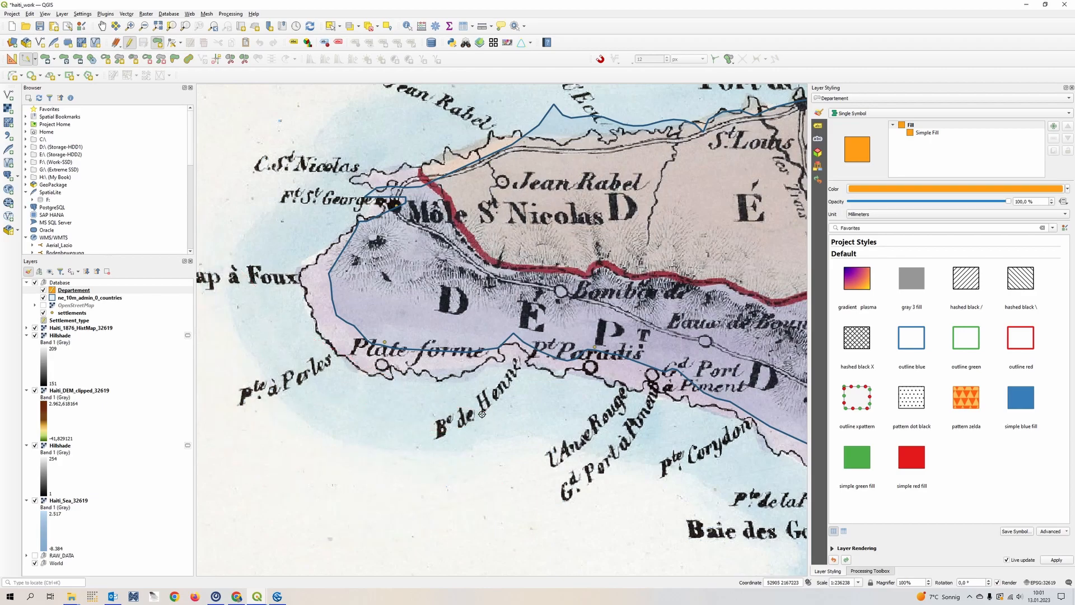
left_click(35, 58)
left_click(54, 72)
- Review the northwestern coast and check the list of available toolbars for the Snapping Toolbar
left_click_drag(728, 208, 403, 313)
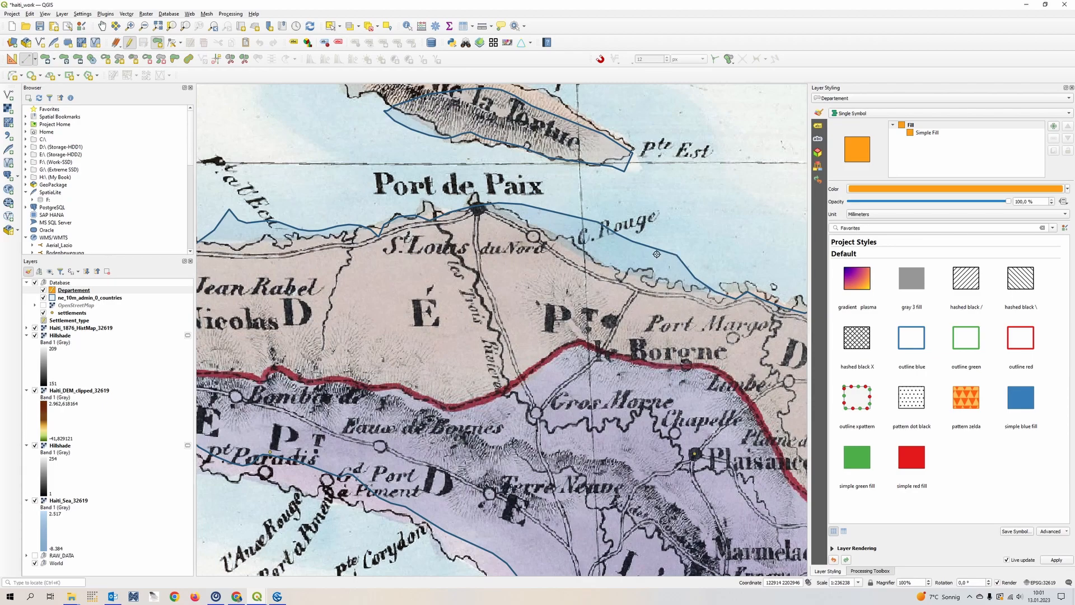
left_click_drag(247, 267, 488, 223)
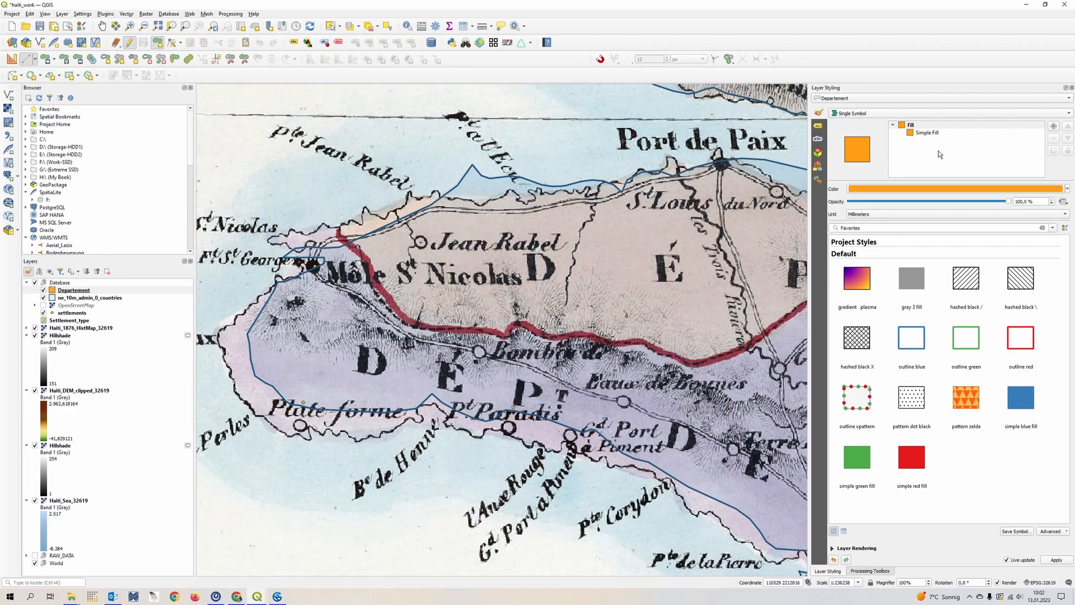
key("s")
key("s")
key("s")
key("s")
key("s")
key("s")
right_click(808, 67)
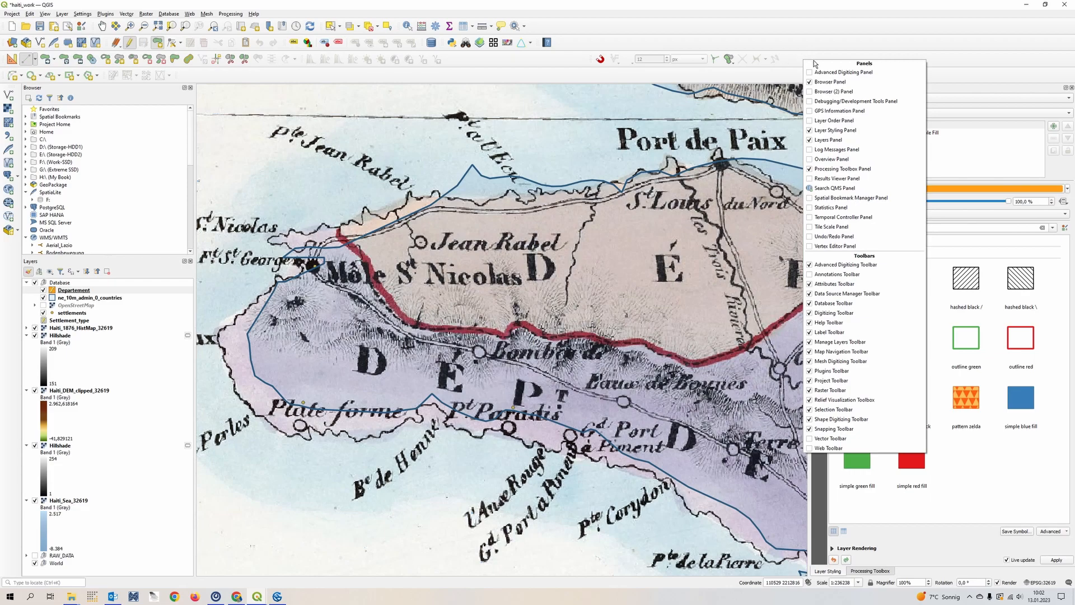
right_click(802, 53)
right_click(797, 45)
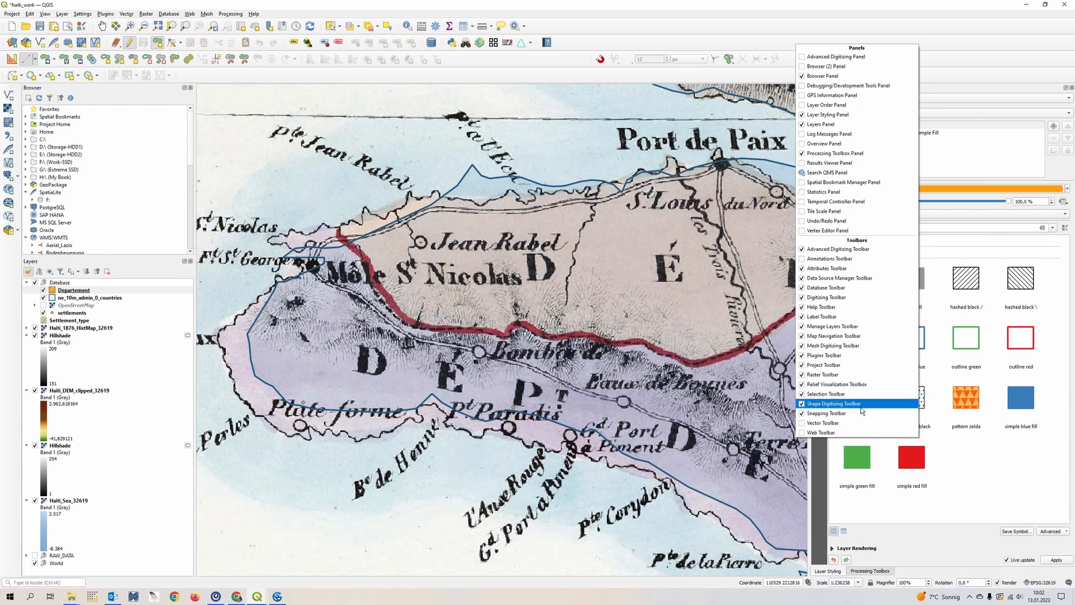
- Enable snapping and keep Vertex as the snapping type
left_click(601, 59)
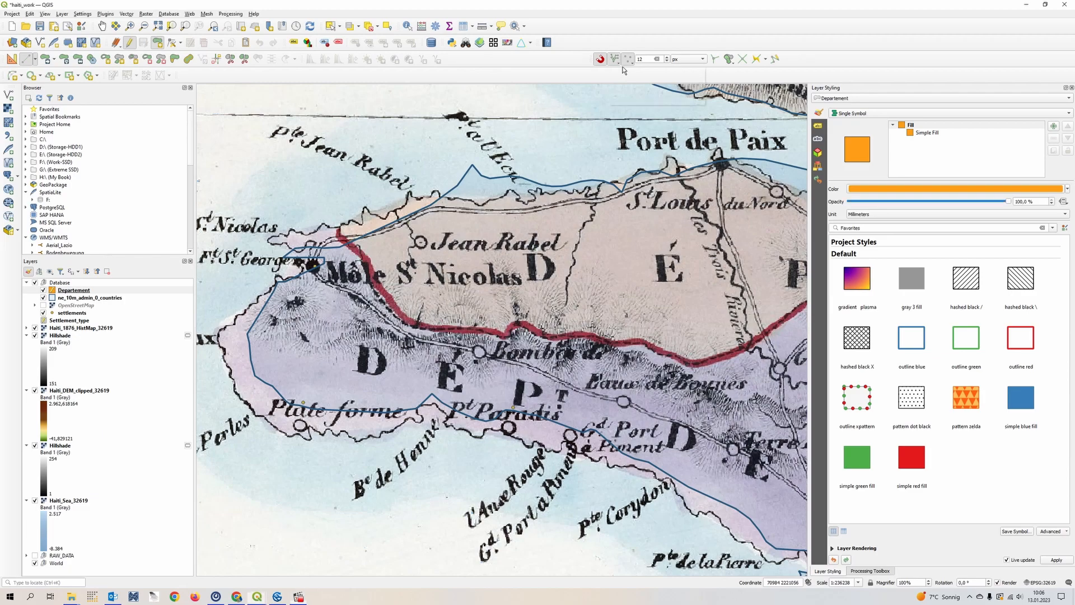
left_click(627, 62)
left_click(644, 79)
left_click(631, 60)
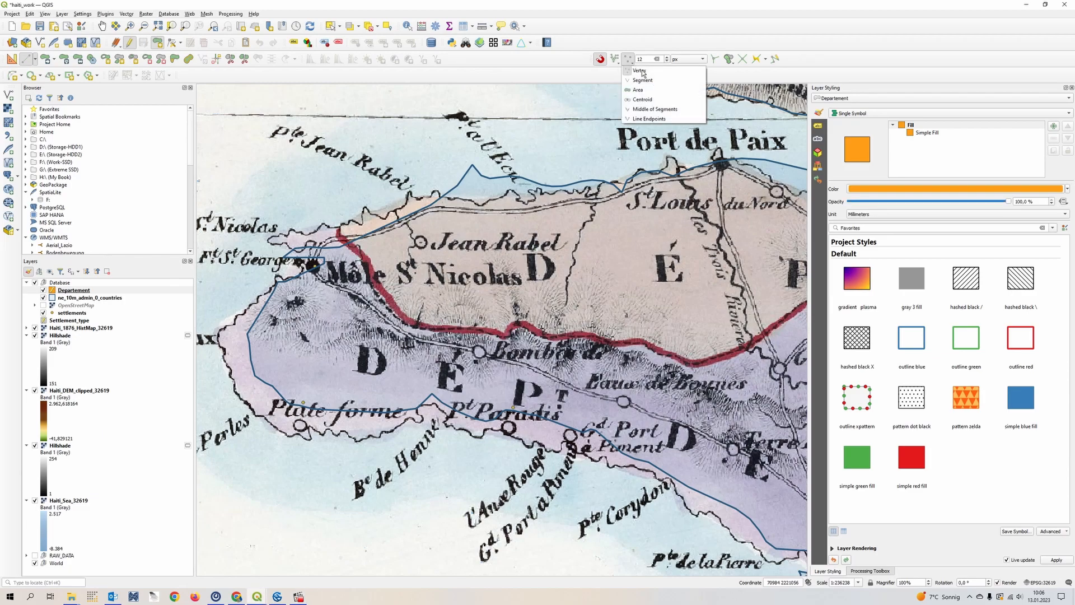
left_click(662, 75)
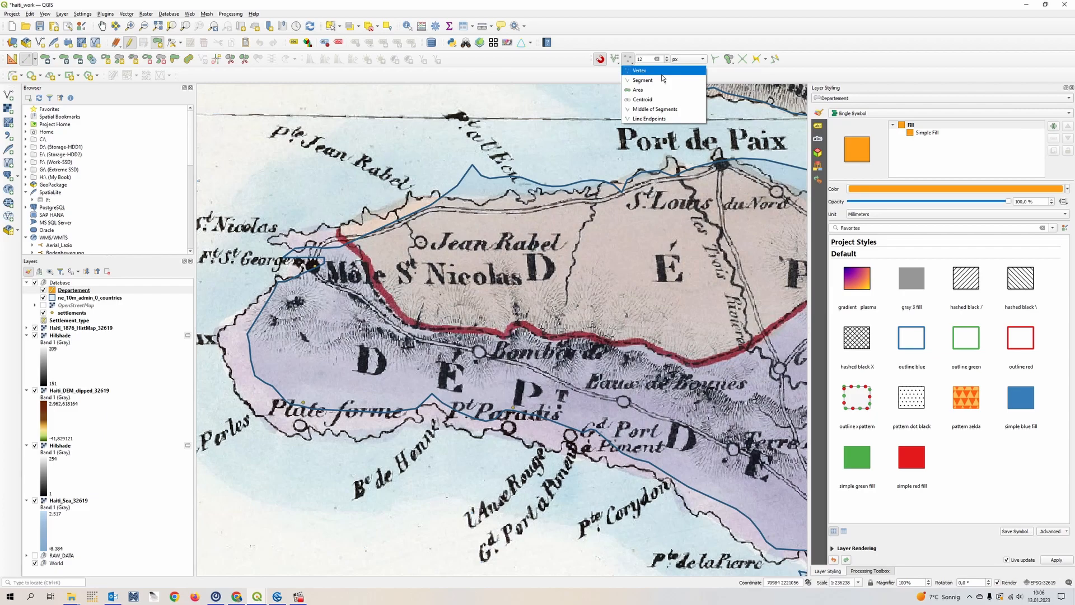
left_click(662, 74)
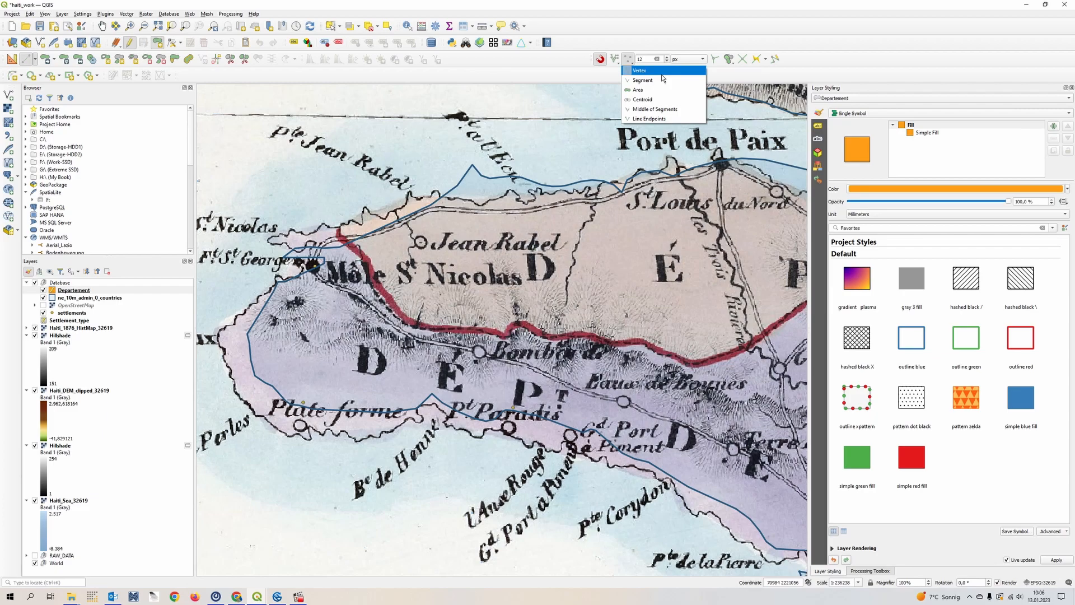
left_click(583, 61)
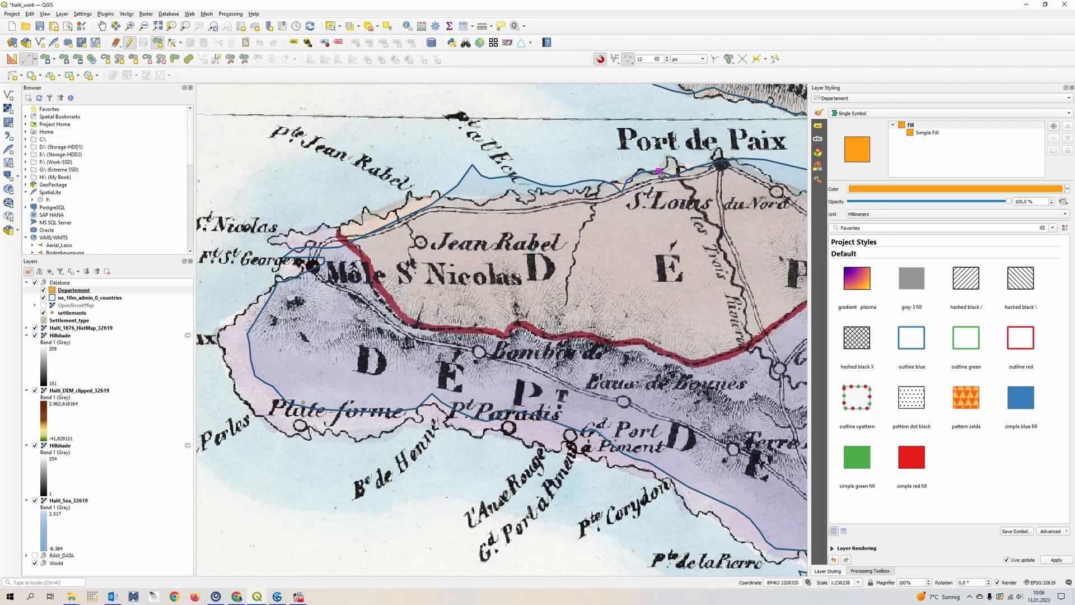
- Set the snapping tolerance to 30 px and bring the department border near Môle St Nicolas into close view
scroll(643, 178, "up", 3)
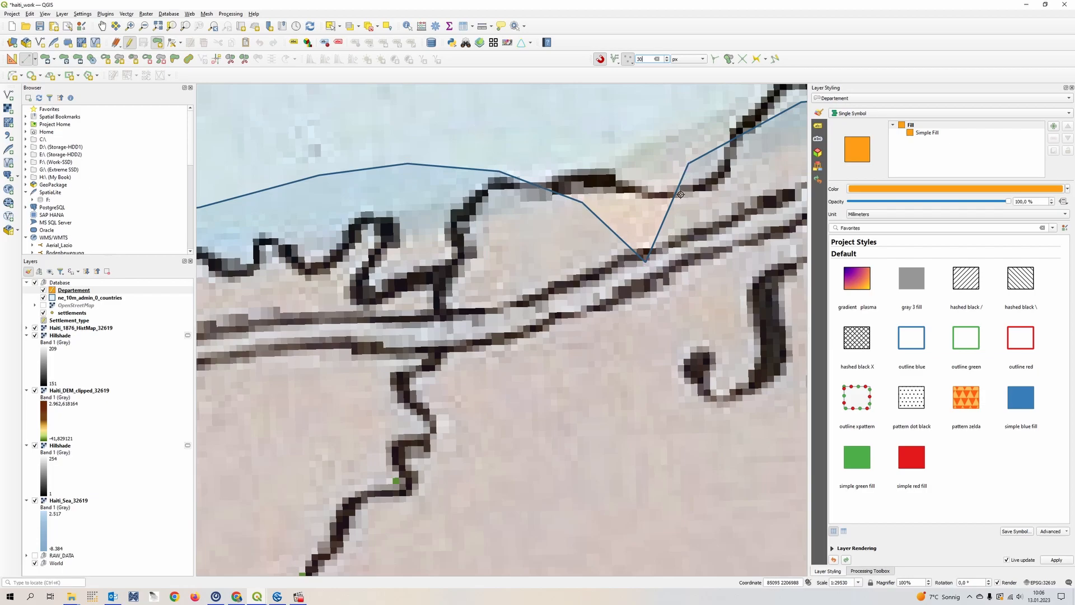
scroll(590, 287, "down", 3)
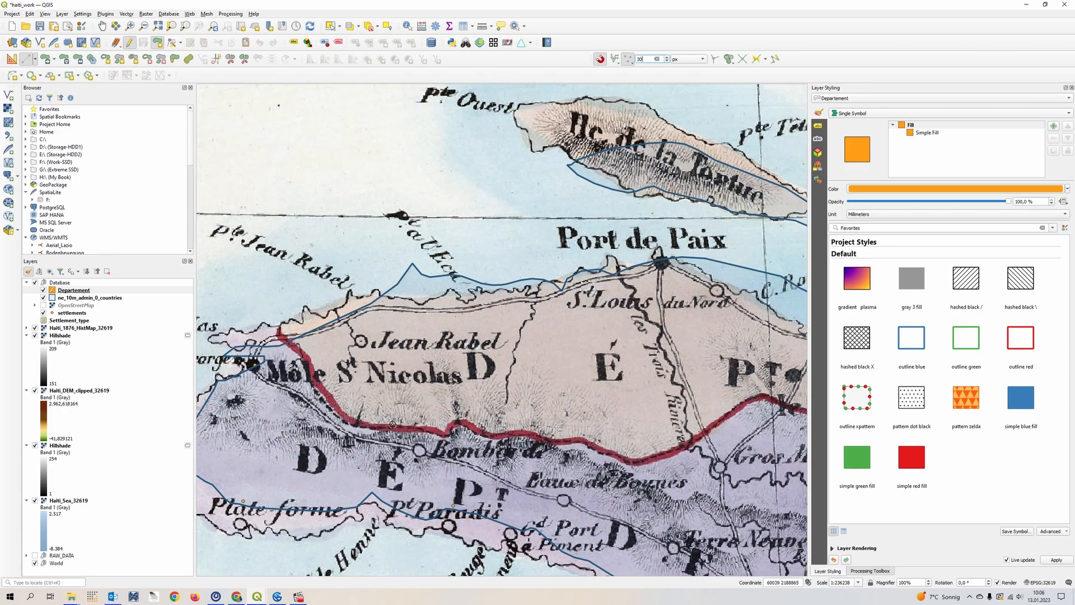
left_click_drag(393, 424, 455, 328)
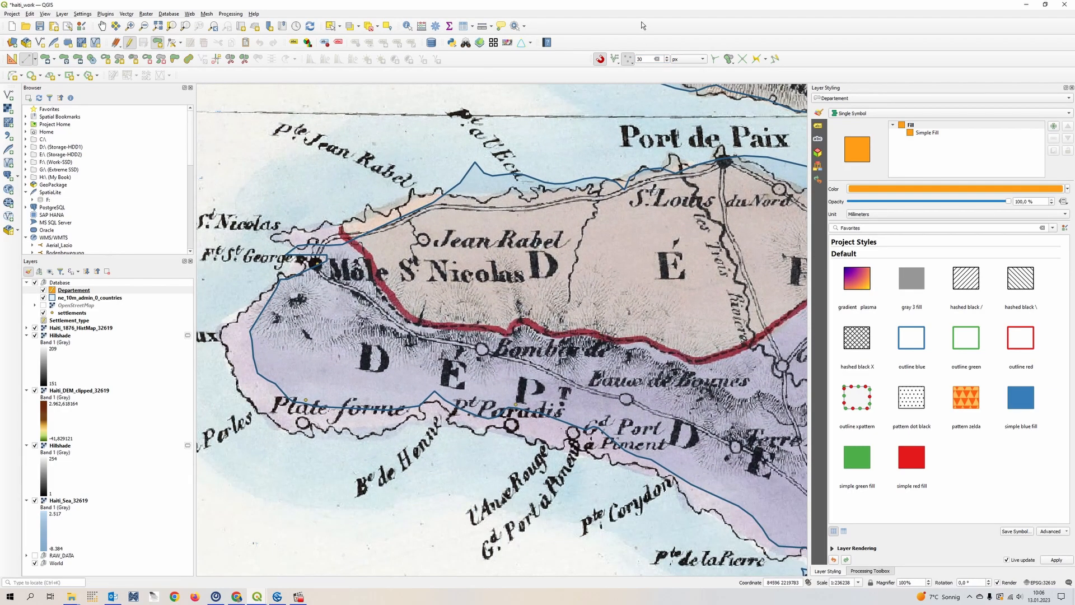
scroll(429, 297, "up", 1)
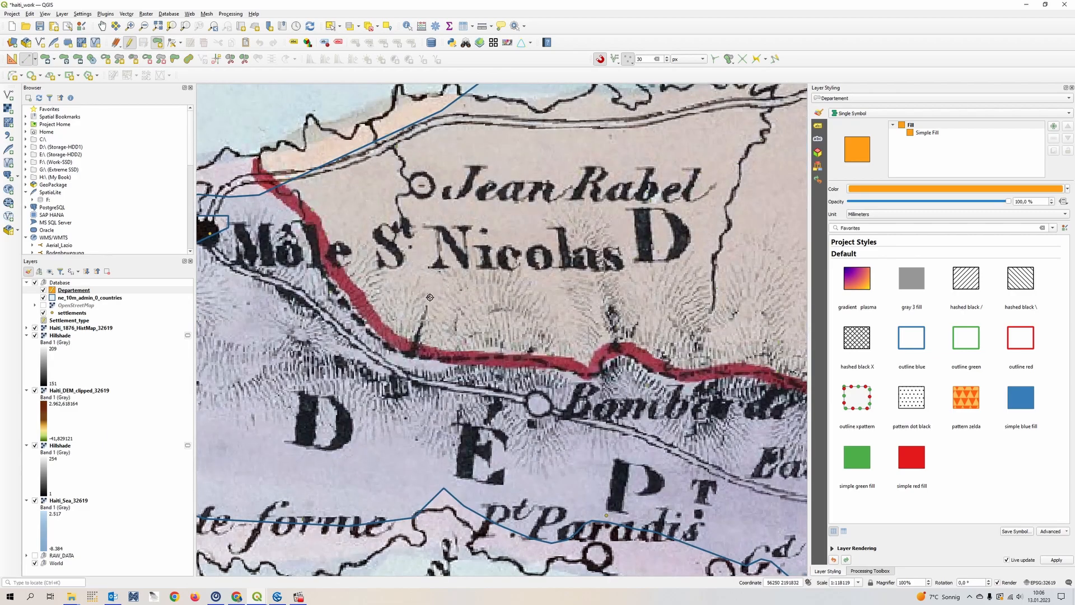
- Examine the available snapping types with the department border near Môle St Nicolas in close view
left_click_drag(309, 196, 456, 189)
scroll(456, 188, "up", 1)
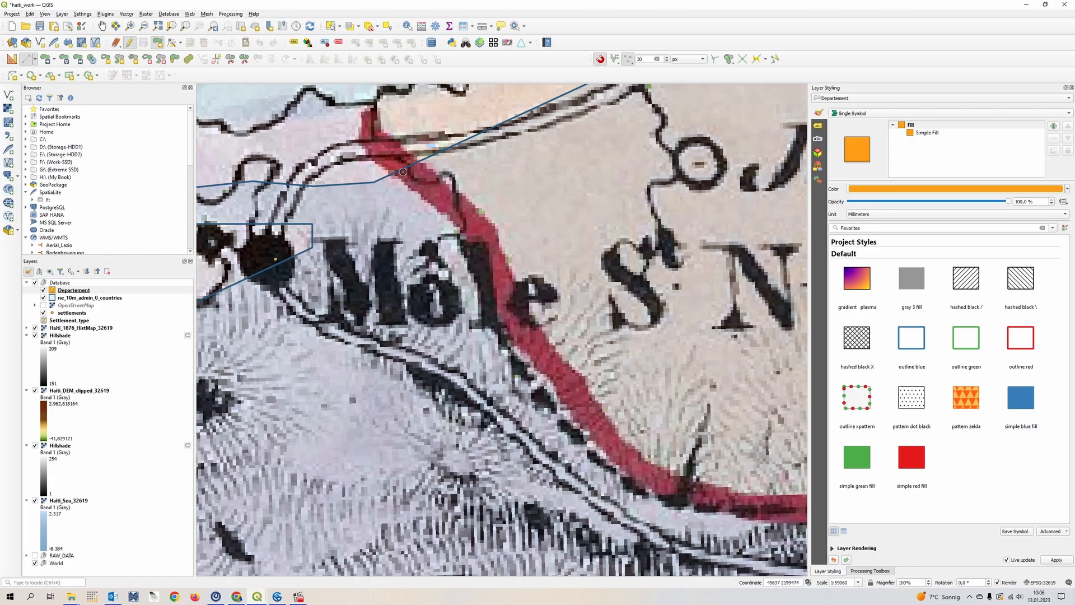
left_click(632, 63)
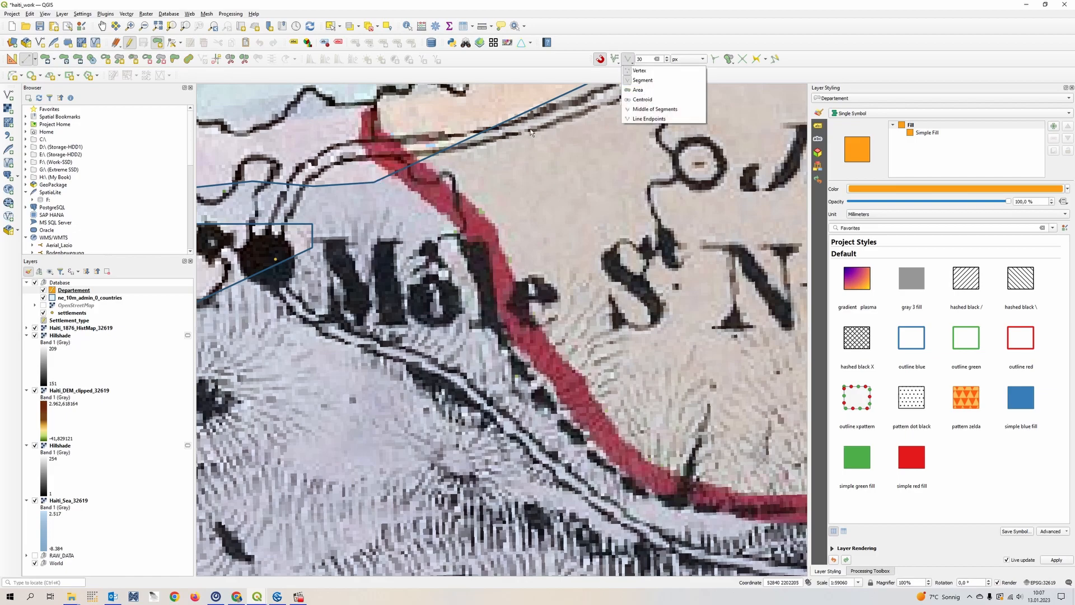
left_click(636, 40)
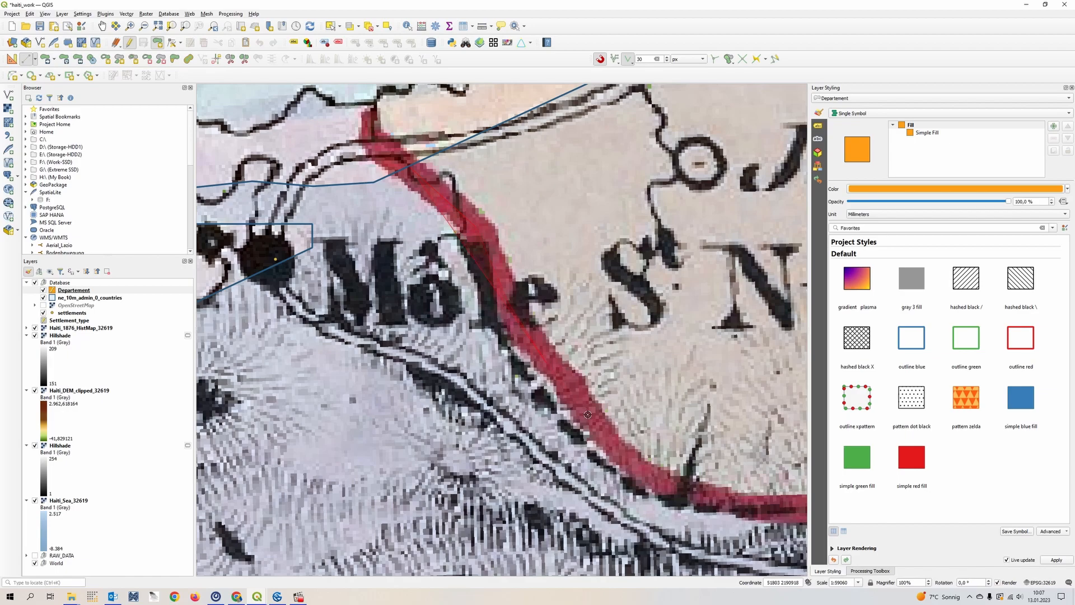
- Practise moving the map along the northern department border between Môle St Nicolas and Bombardopolis while a polygon sketch is active
scroll(596, 427, "down", 2)
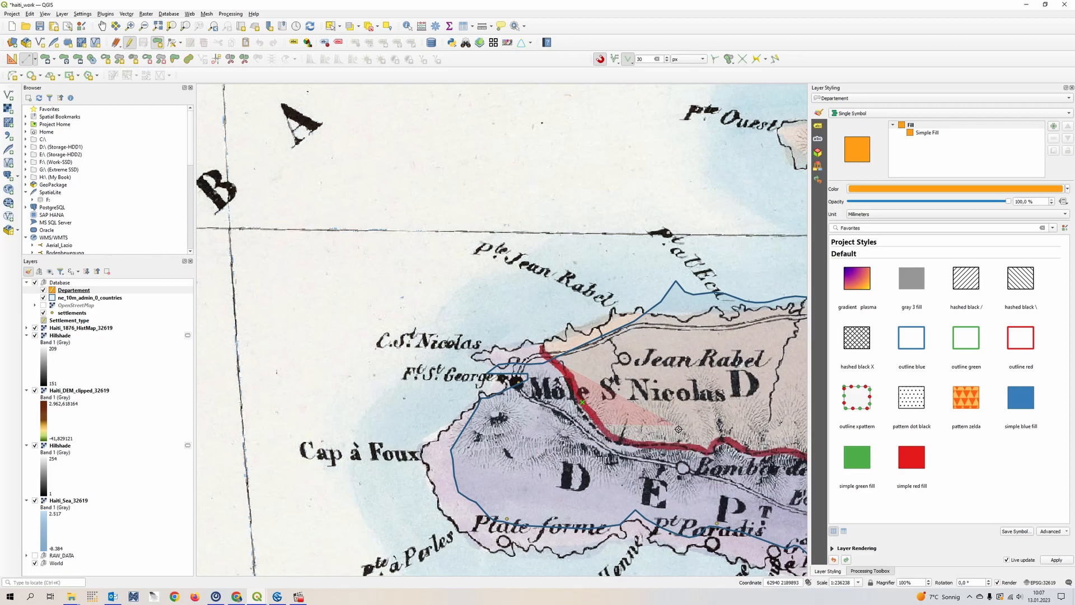
left_click_drag(678, 432, 468, 312)
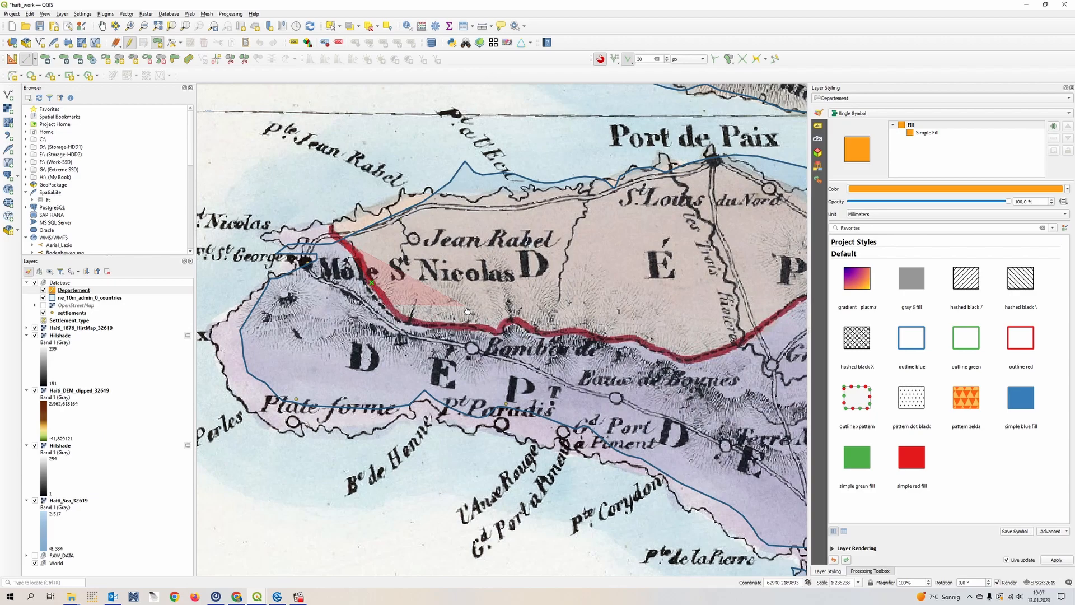
left_click_drag(467, 311, 468, 311)
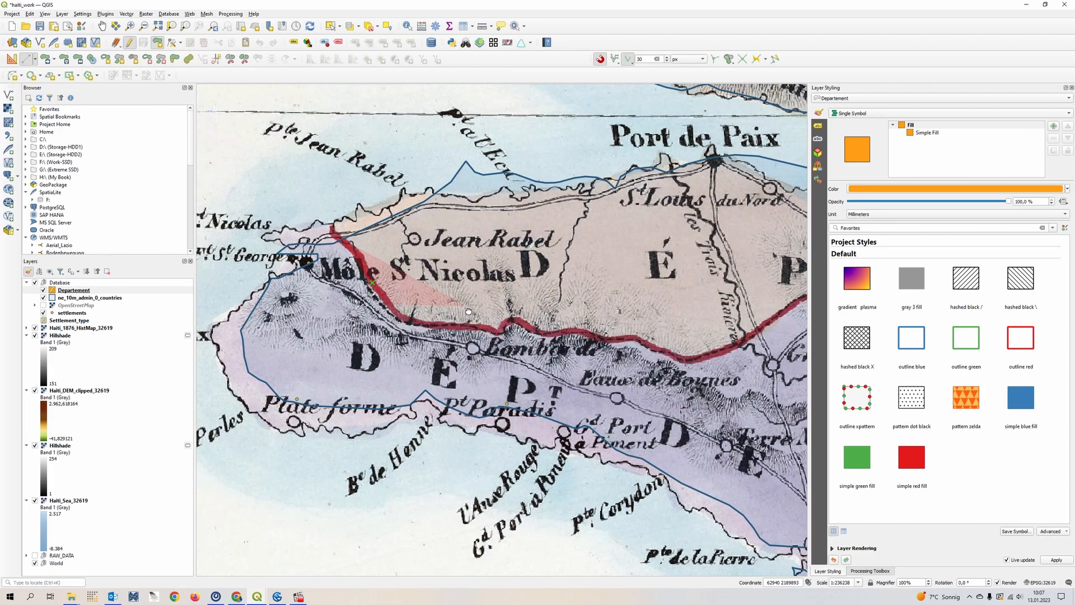
left_click_drag(468, 311, 479, 324)
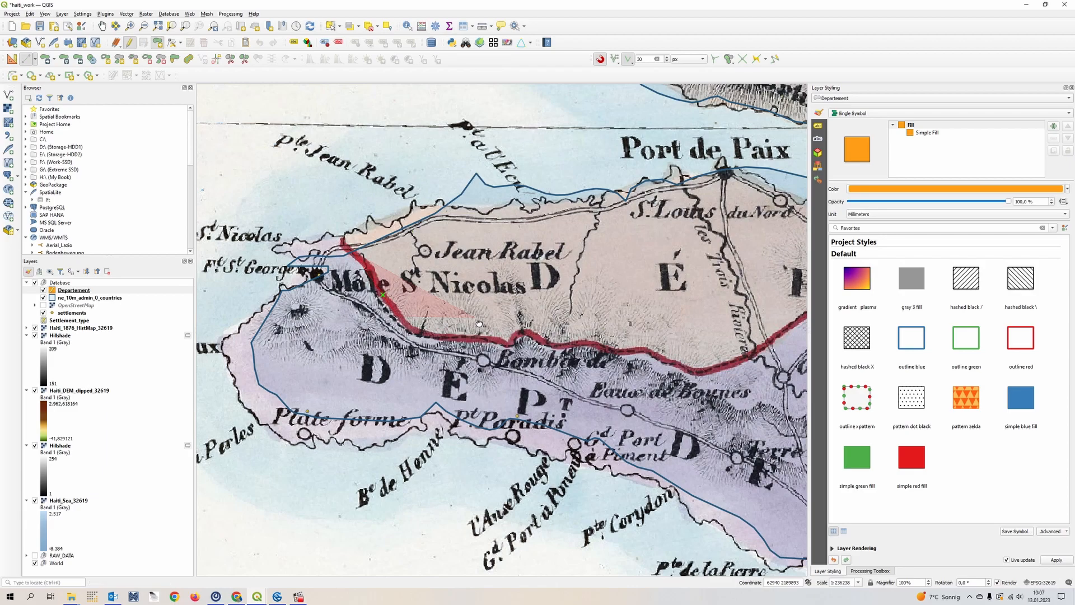
left_click_drag(479, 324, 481, 304)
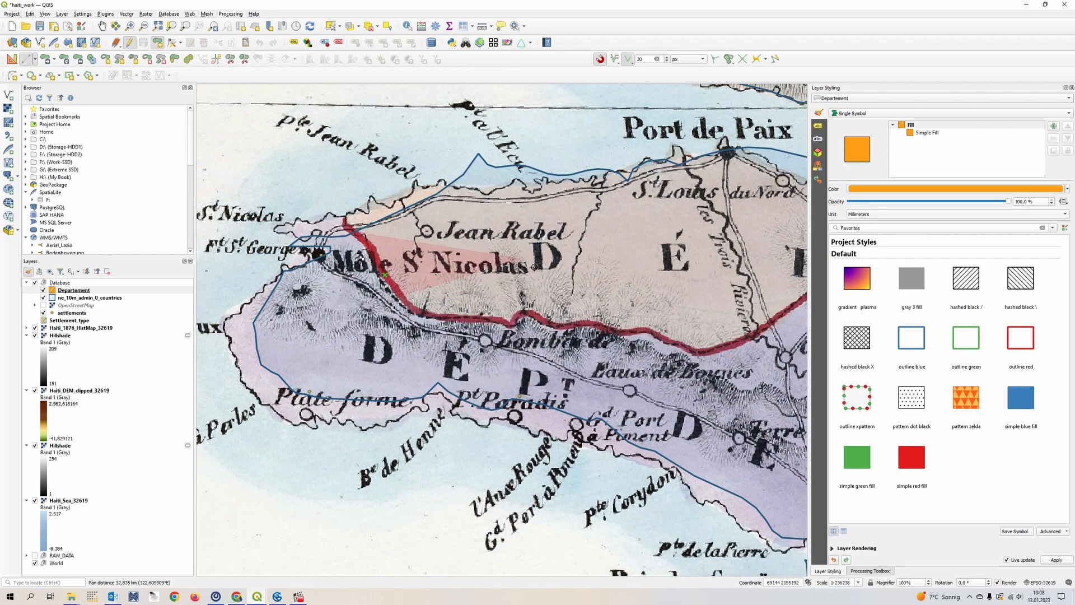
left_click_drag(516, 268, 482, 223)
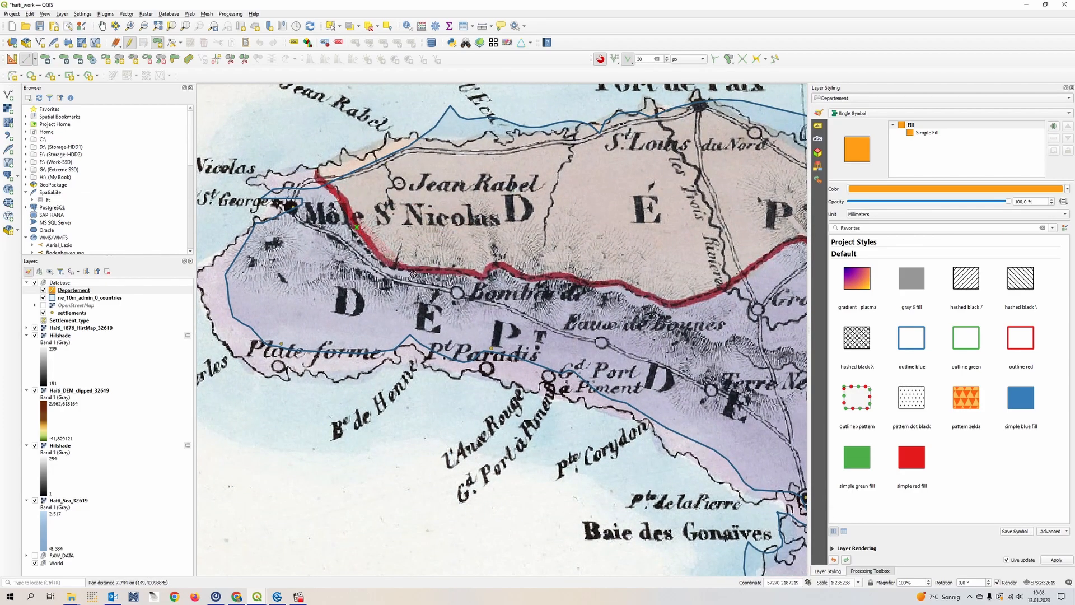
scroll(422, 273, "up", 3)
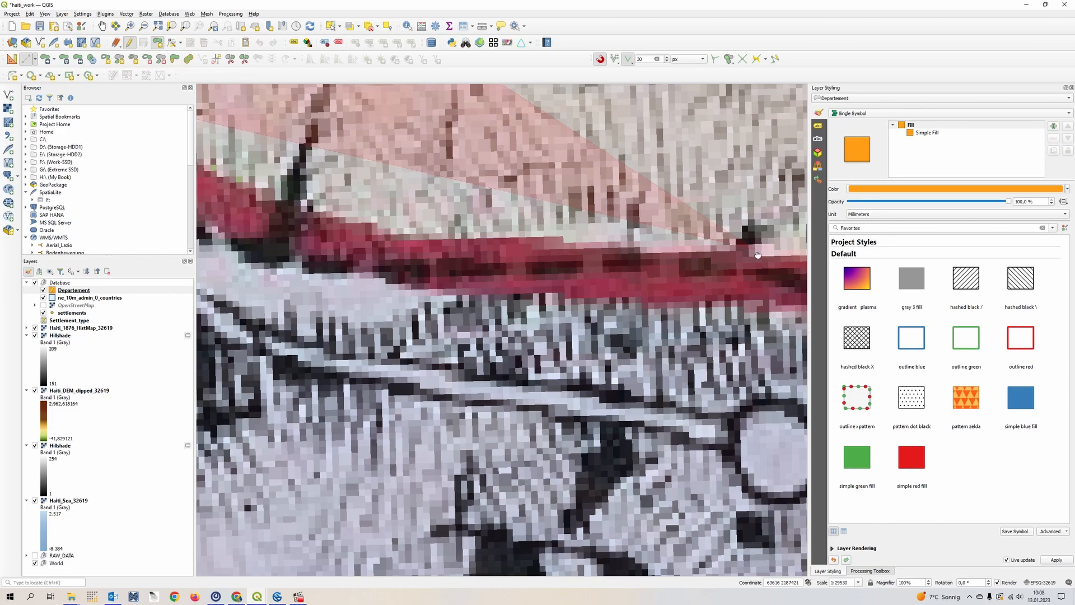
left_click_drag(759, 253, 356, 252)
scroll(356, 252, "down", 1)
scroll(462, 241, "down", 1)
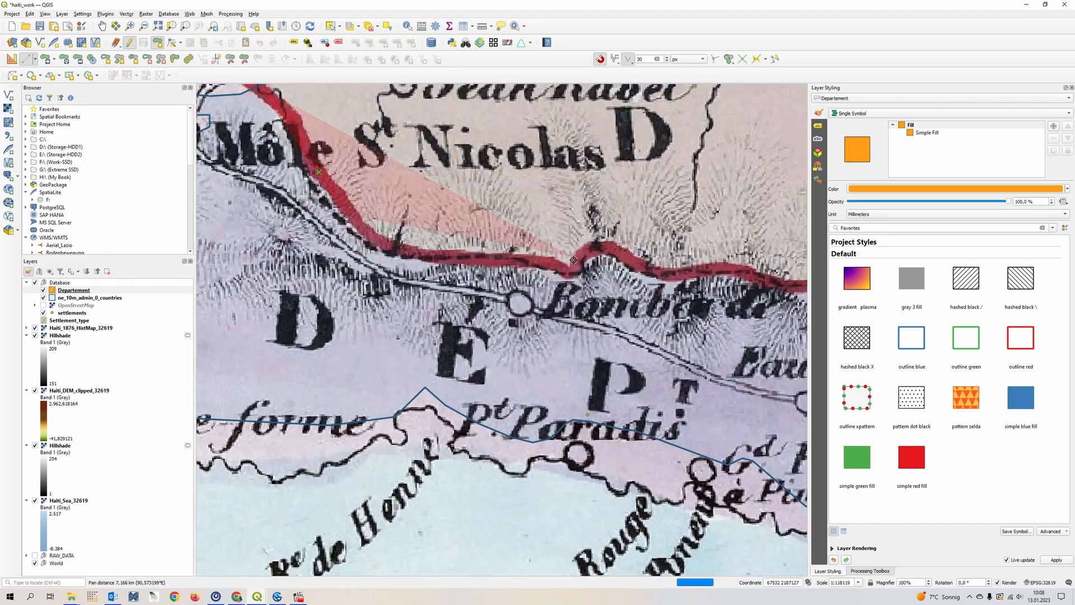
- Trace the polygon's southern edge along the red department border from Môle St Nicolas eastward past Bombardopolis
left_click(379, 244)
left_click(441, 261)
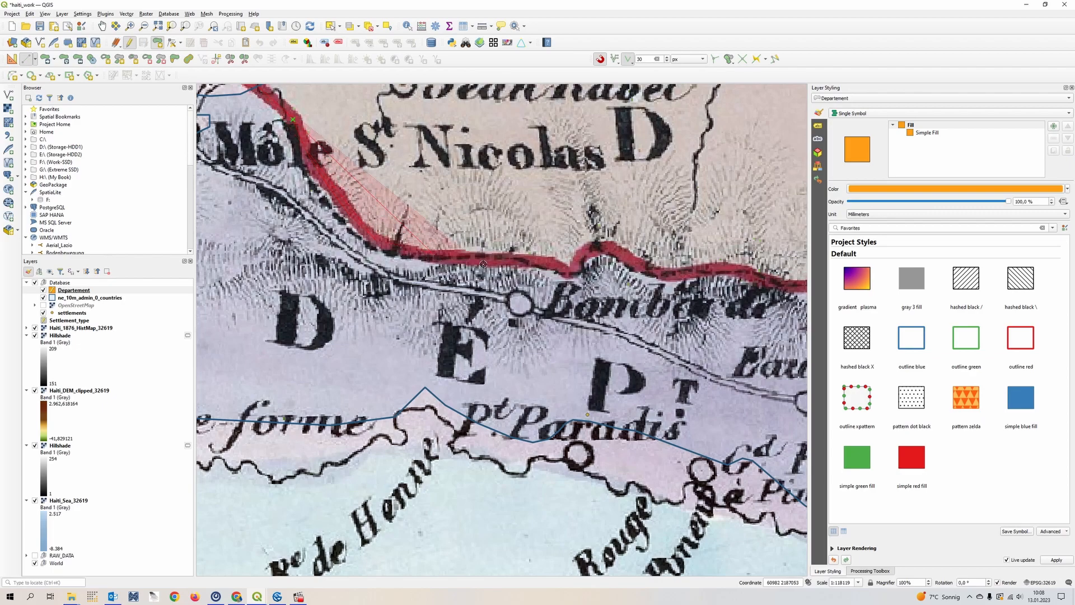
left_click(502, 265)
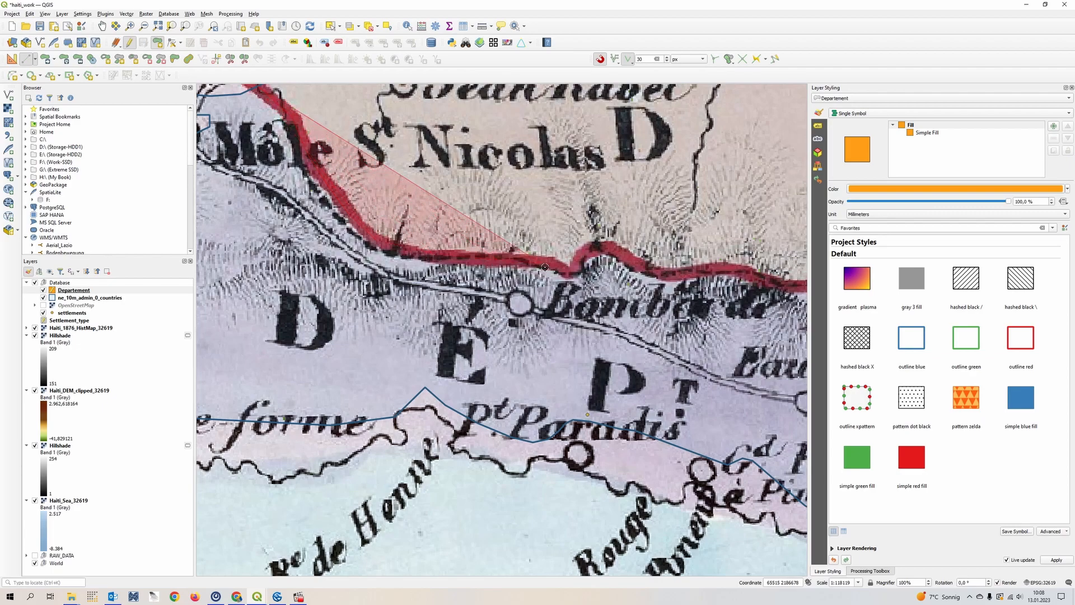
left_click(570, 274)
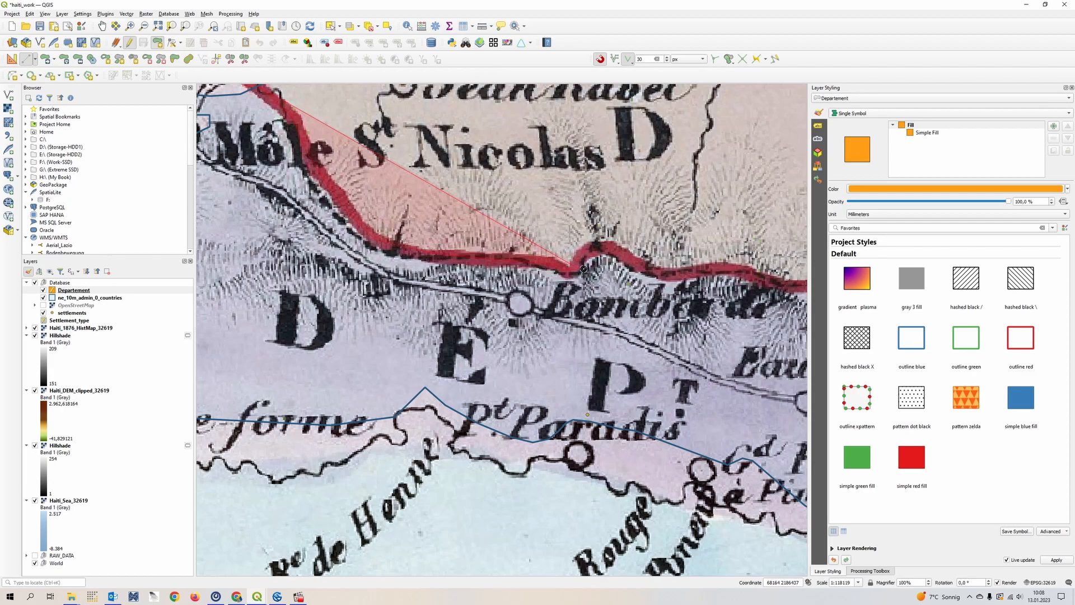
left_click(608, 253)
left_click(641, 265)
left_click(721, 270)
left_click(770, 283)
- Continue the polygon edge along the red border past Eaux de Boynes and Les Trois Rivières to Le Borgne
left_click_drag(770, 283, 301, 272)
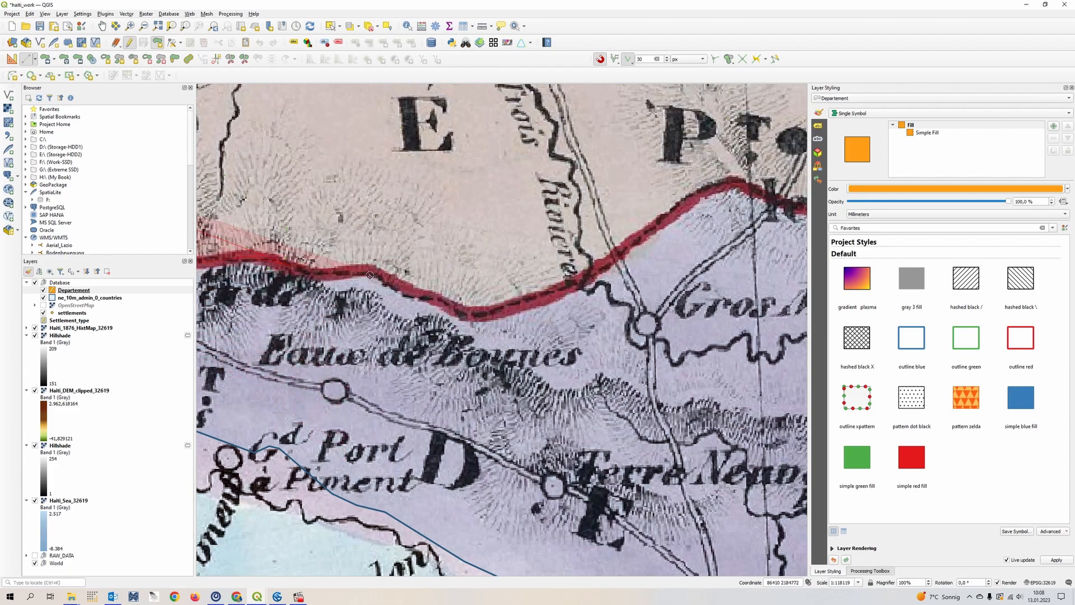
left_click(349, 269)
left_click(467, 320)
left_click(510, 304)
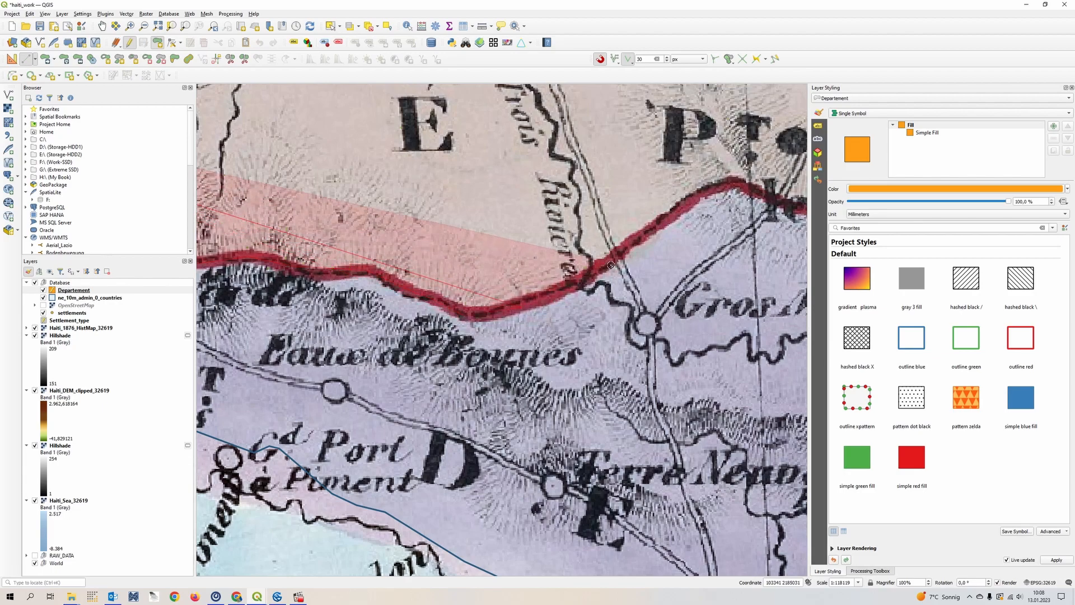
left_click(611, 265)
left_click(678, 216)
left_click(738, 185)
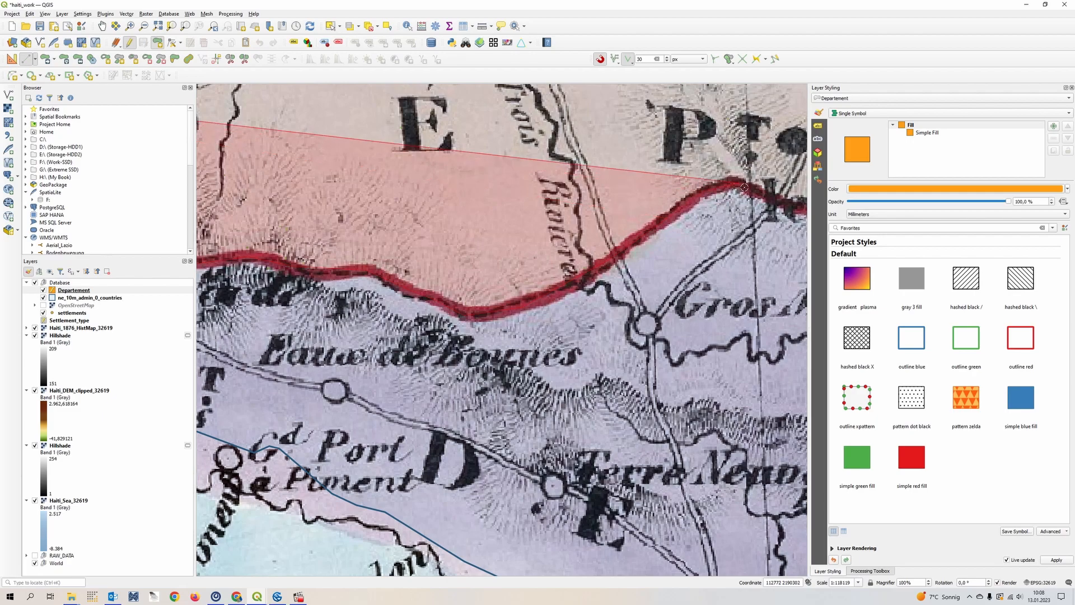
left_click_drag(754, 190, 333, 214)
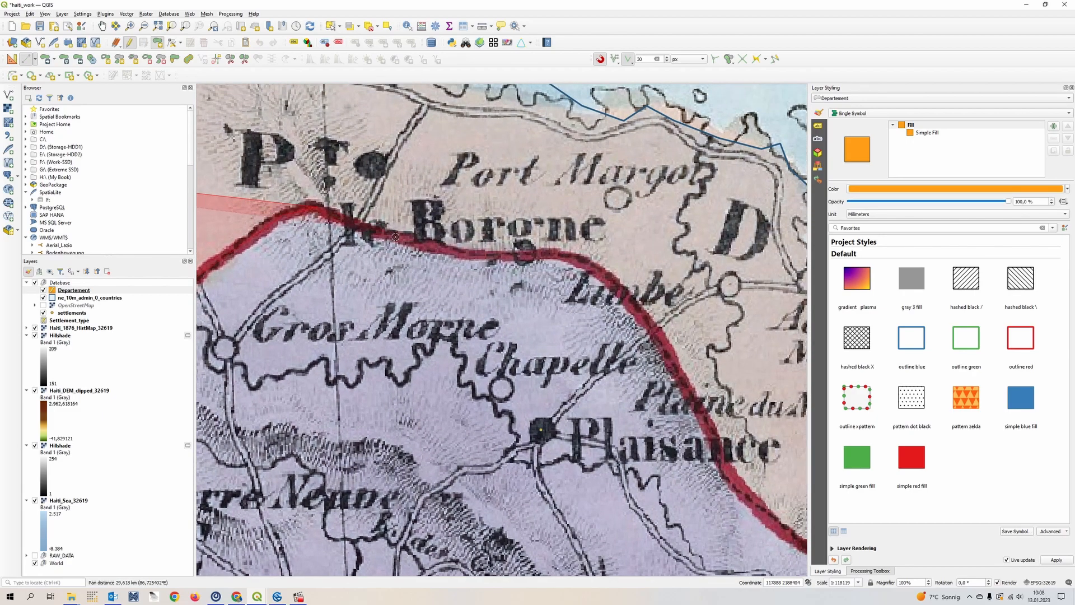
left_click(274, 222)
left_click(427, 242)
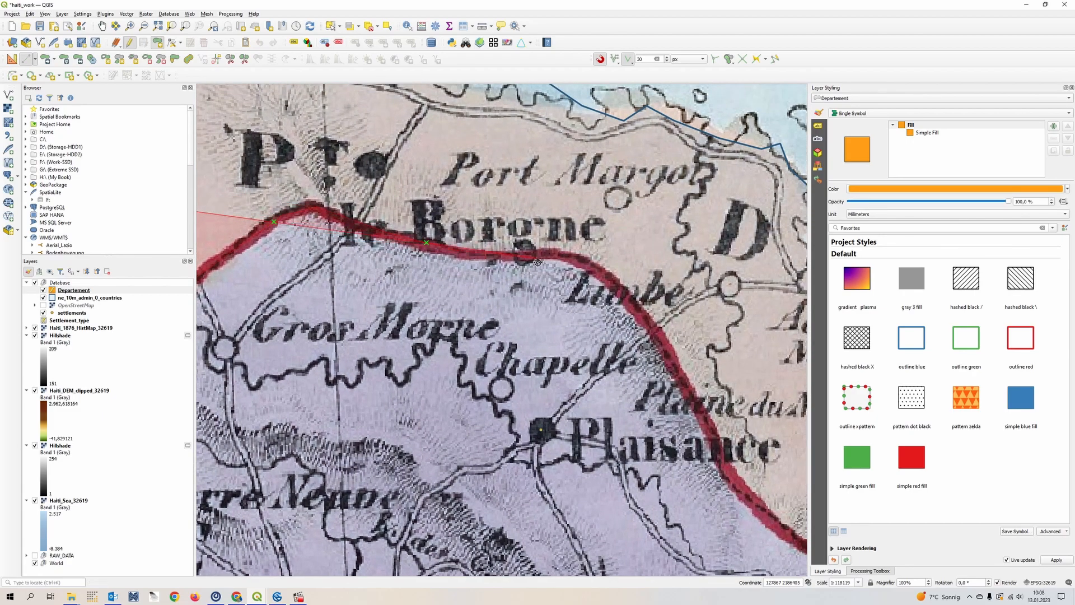
- Run the polygon north from Le Borgne to the coast near Port Margot and snap vertices to the country outline toward Port de Paix
scroll(538, 262, "down", 2)
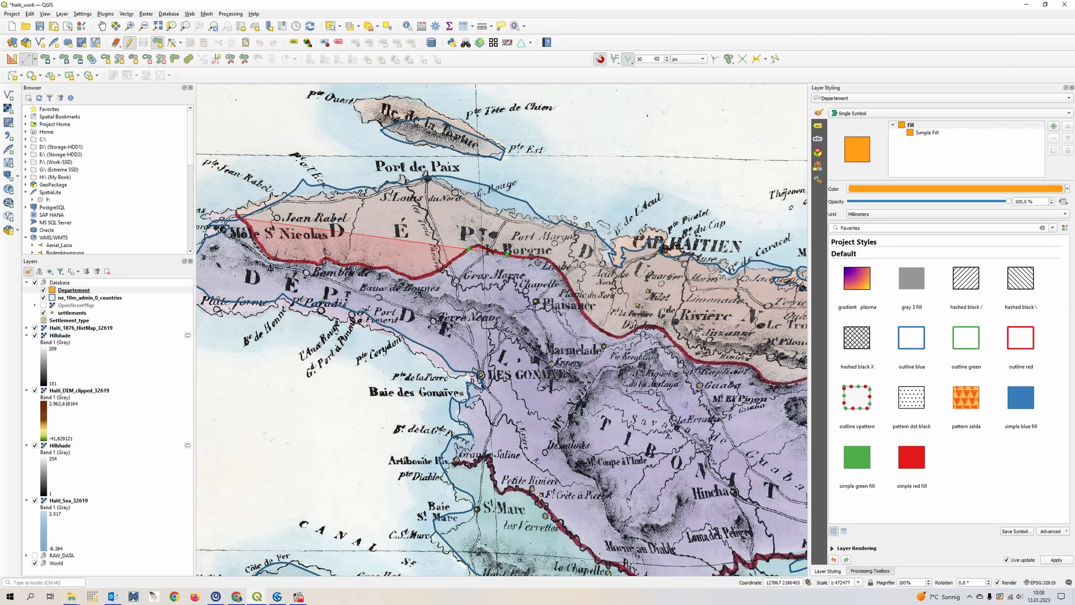
left_click_drag(627, 299, 597, 314)
scroll(470, 251, "up", 2)
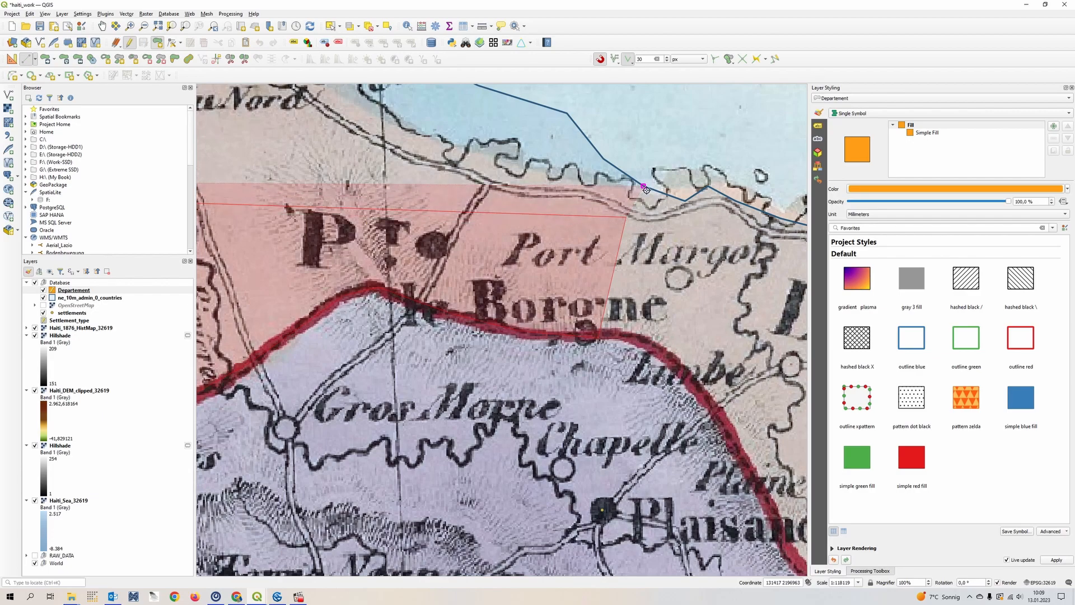
left_click(645, 187)
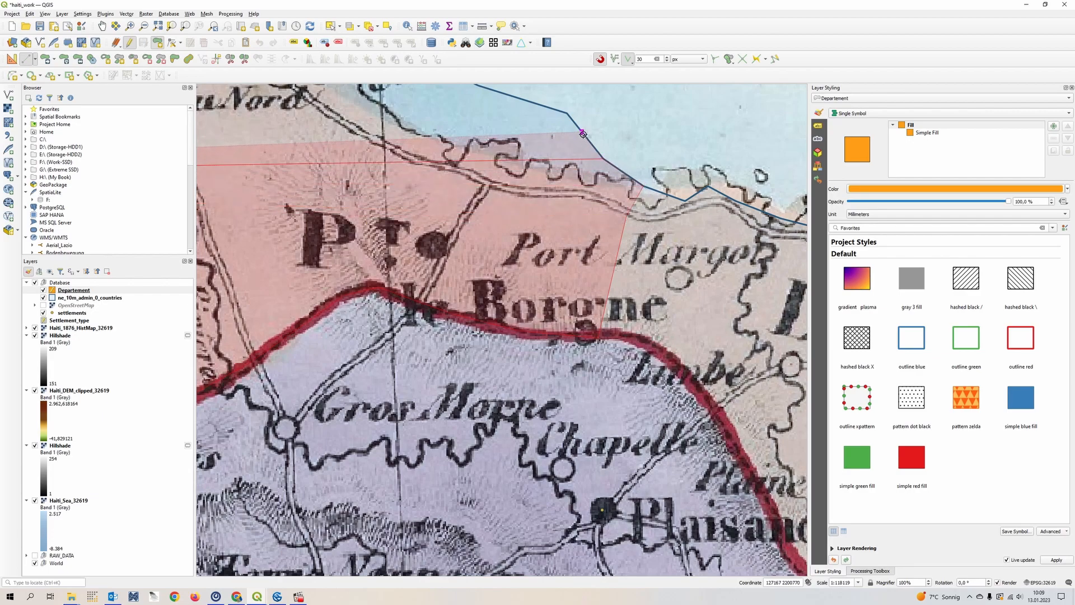
left_click(571, 114)
left_click_drag(570, 114, 710, 257)
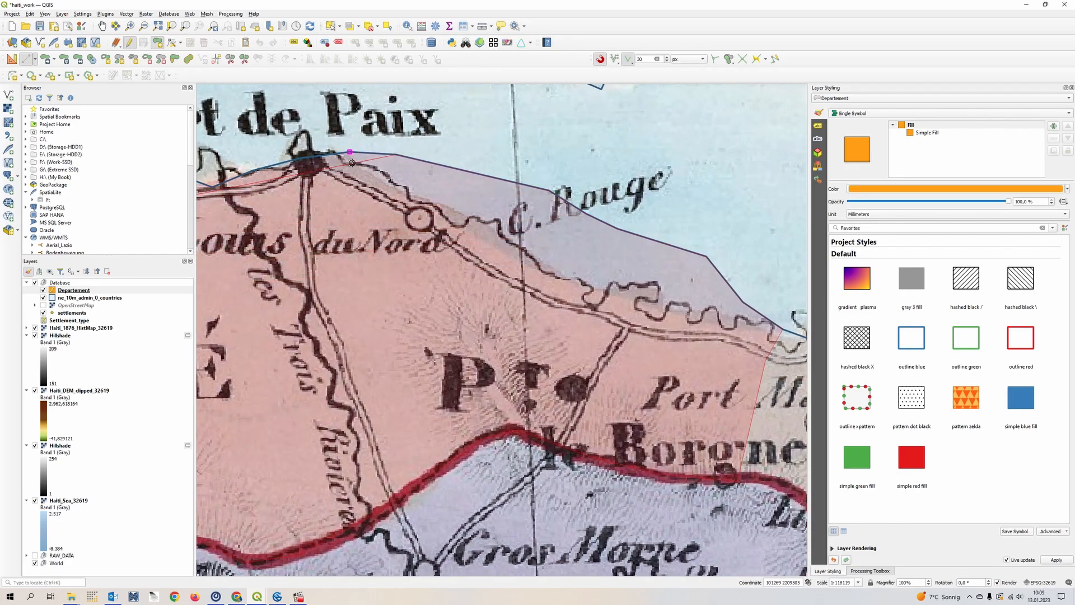
- Snap polygon vertices to the country outline along the coast west of Port de Paix
left_click_drag(316, 167, 591, 211)
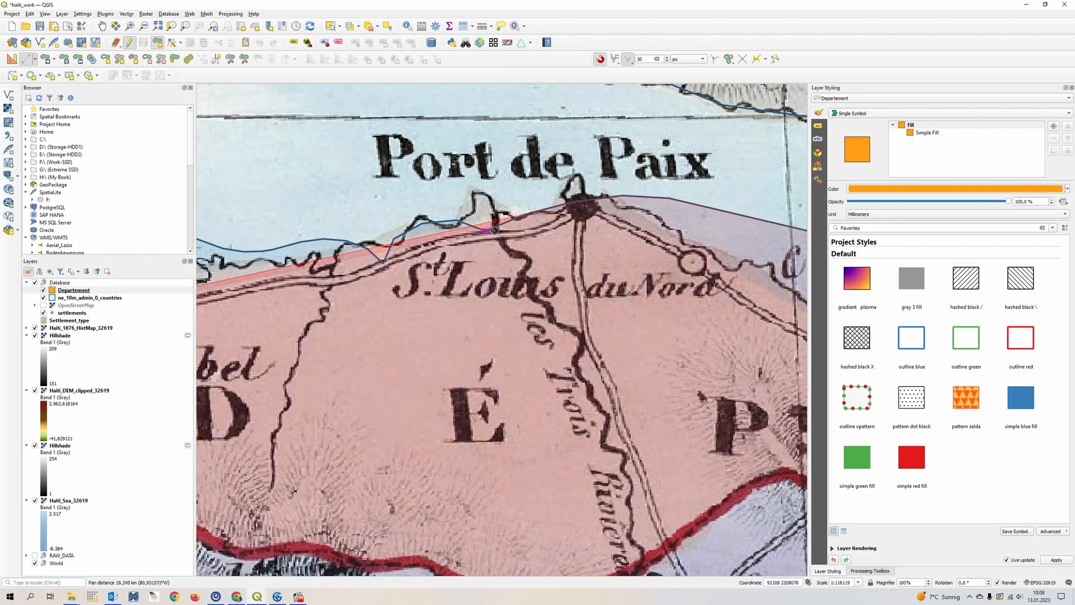
left_click(462, 225)
left_click(425, 225)
left_click(395, 241)
left_click(389, 264)
left_click(369, 256)
left_click(351, 249)
left_click(333, 244)
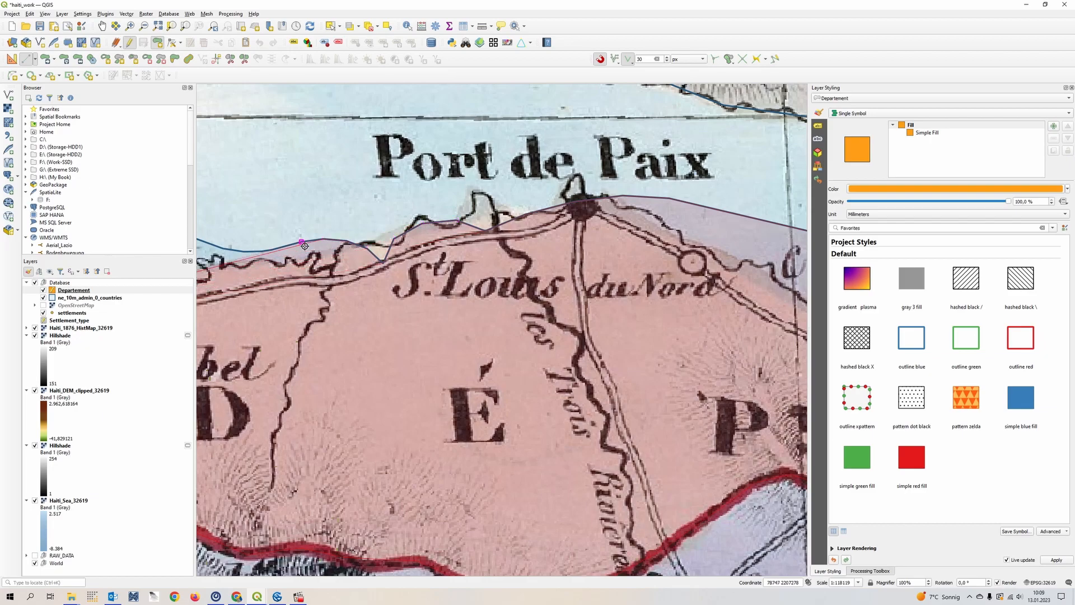
left_click(272, 257)
left_click(244, 256)
- Snap the polygon along the country outline around Pte à l'Ecu and back to the red border at Môle St Nicolas
left_click_drag(258, 260, 622, 329)
scroll(553, 380, "down", 1)
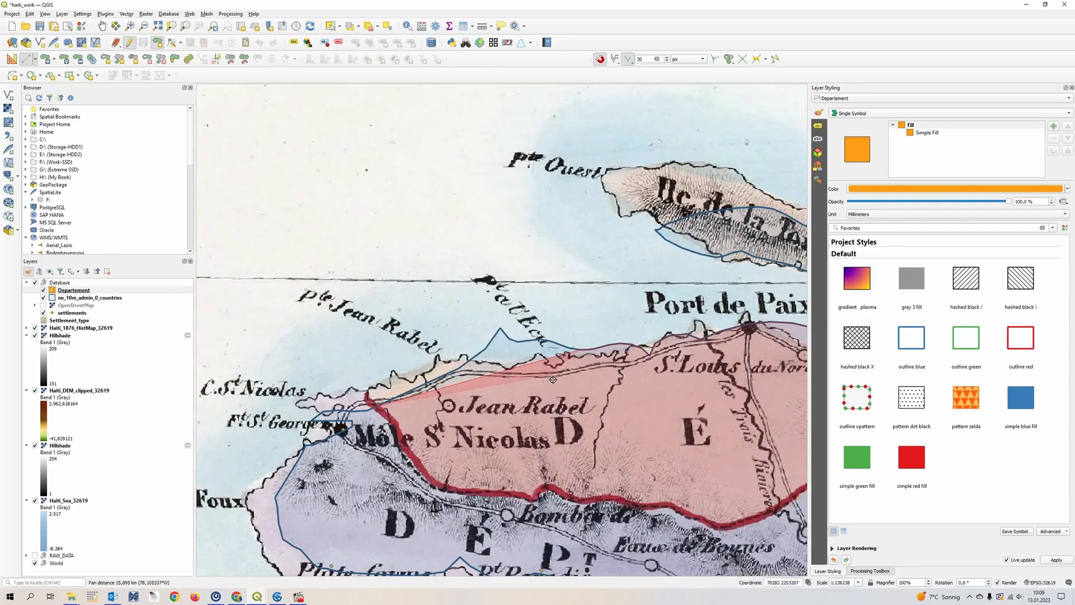
scroll(504, 336, "up", 2)
left_click(501, 330)
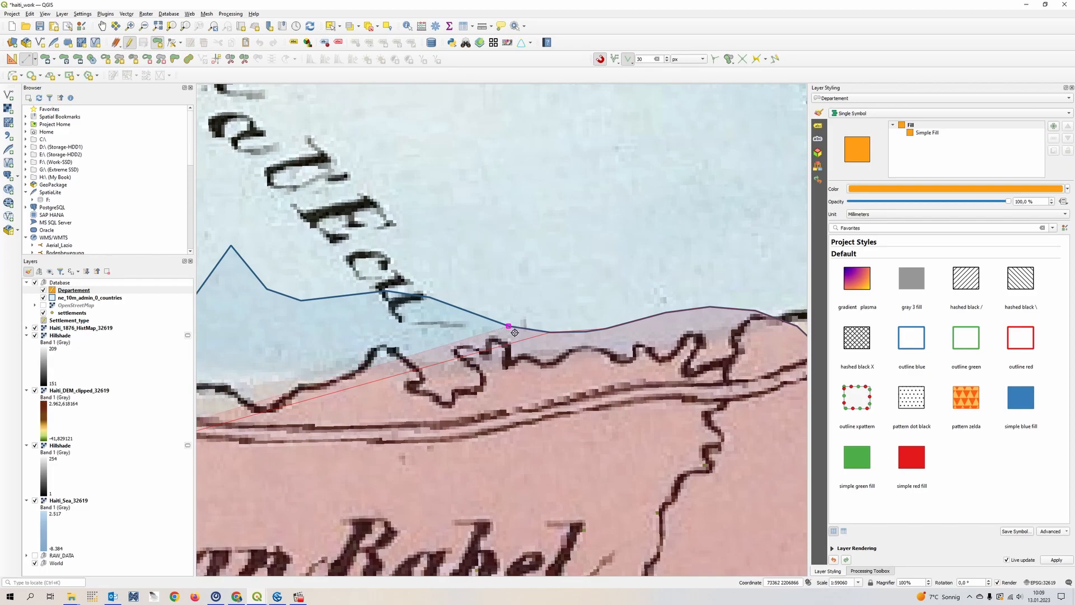
left_click(392, 294)
left_click(310, 304)
left_click(235, 252)
left_click_drag(287, 321, 700, 252)
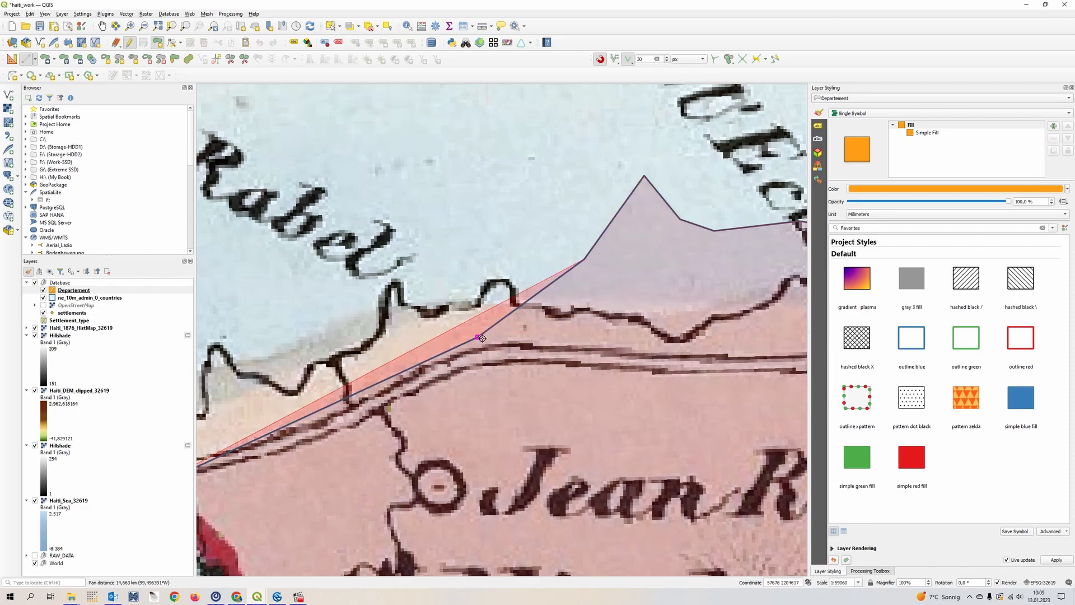
left_click_drag(295, 433, 637, 303)
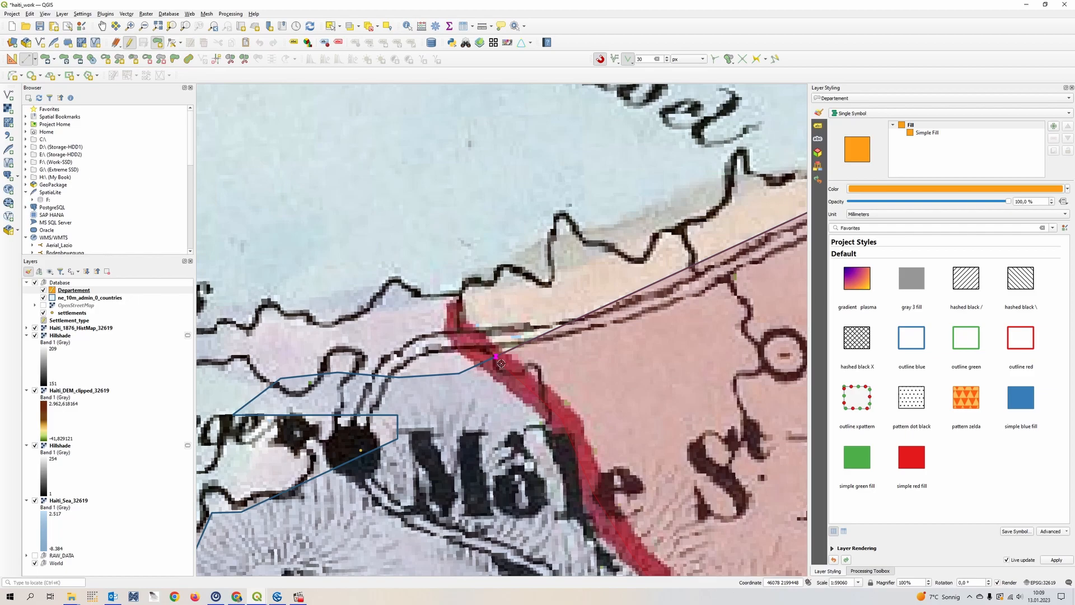
- Finish the polygon and accept its attributes with an autogenerated fid and the Departement field left NULL
right_click(501, 363)
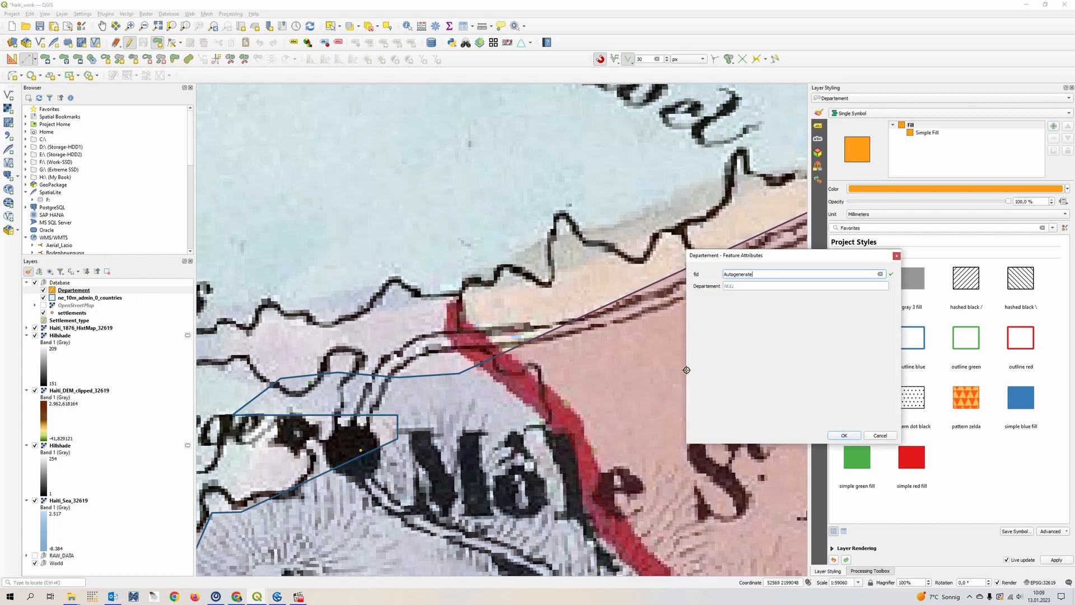
left_click(771, 287)
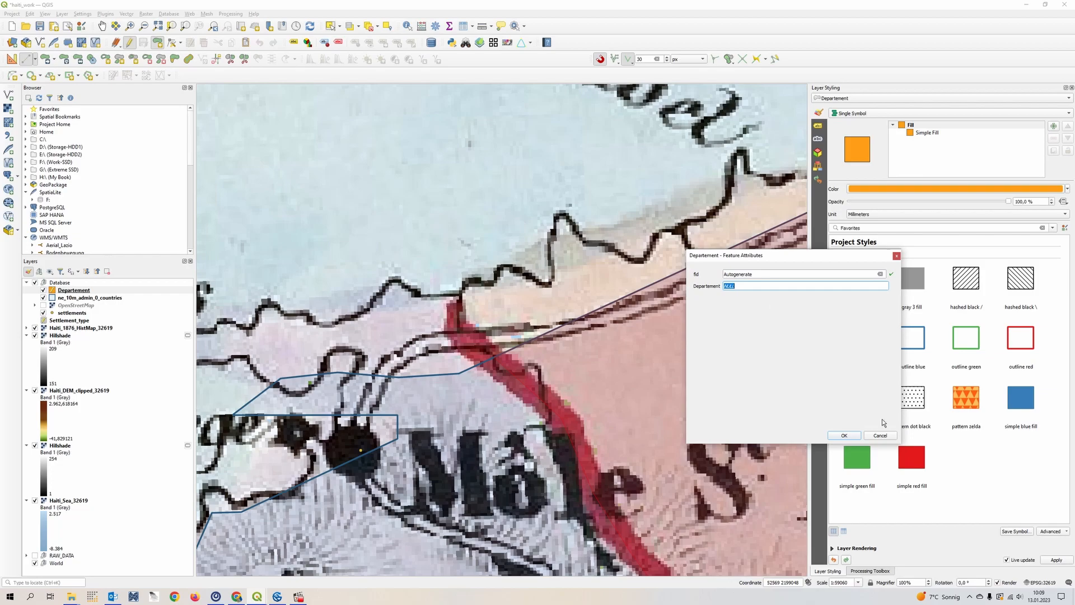
left_click(844, 436)
- Inspect the new polygon and bring its southern edge near Bombardopolis into close view to check vertex snapping
scroll(705, 437, "down", 2)
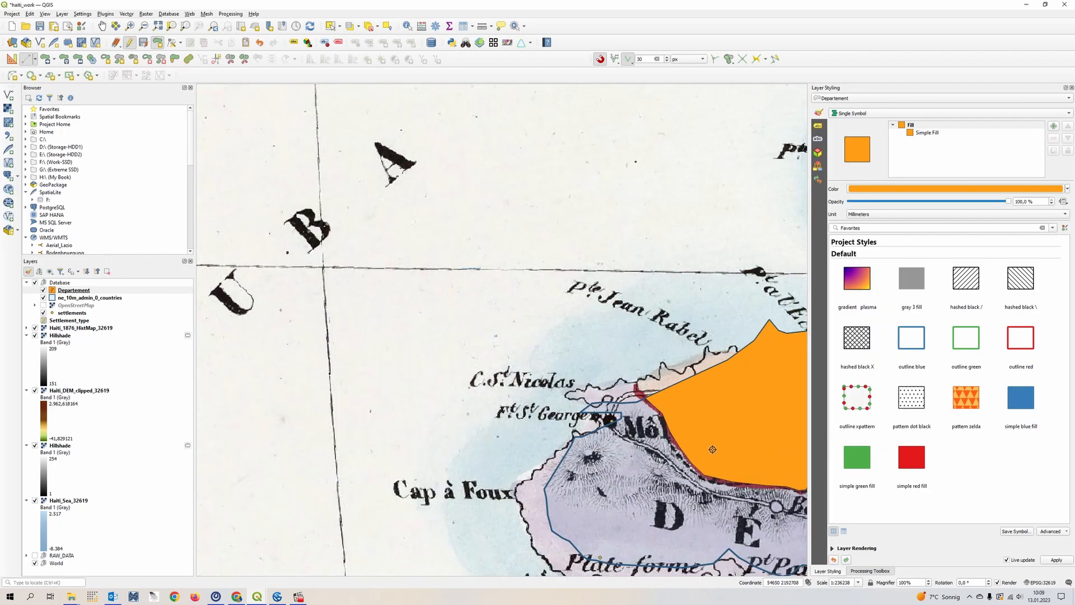
left_click_drag(712, 449, 382, 299)
left_click_drag(572, 413, 480, 443)
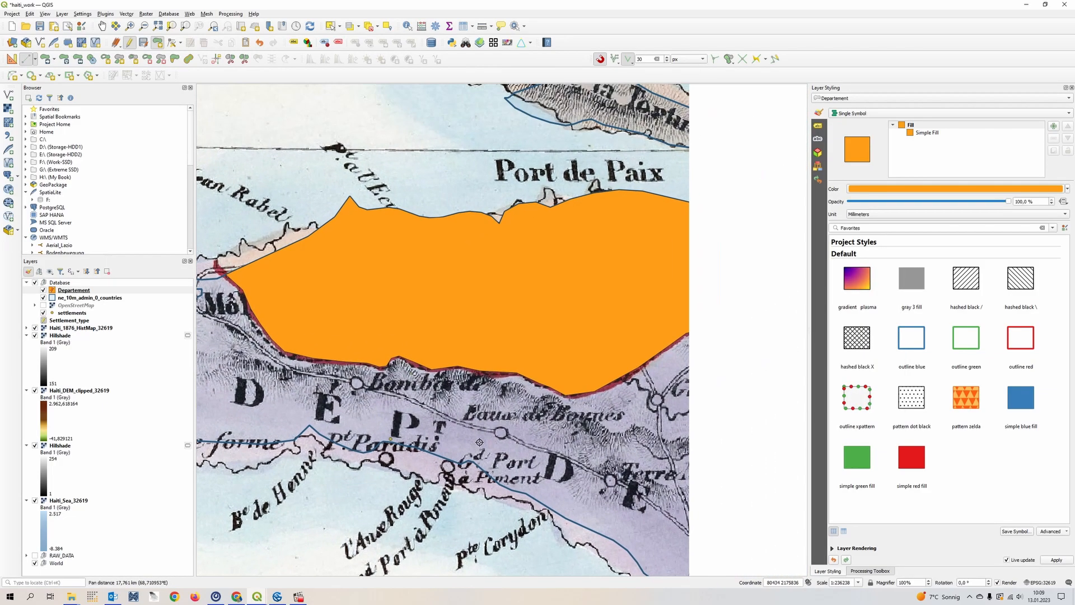
scroll(476, 439, "up", 1)
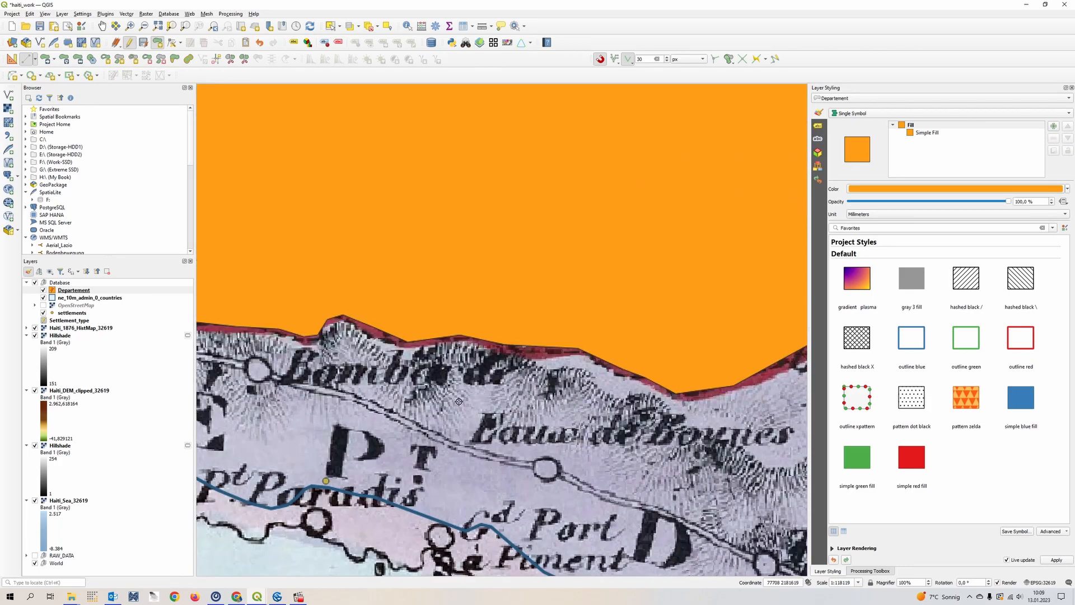
left_click_drag(424, 428, 633, 403)
scroll(410, 317, "up", 1)
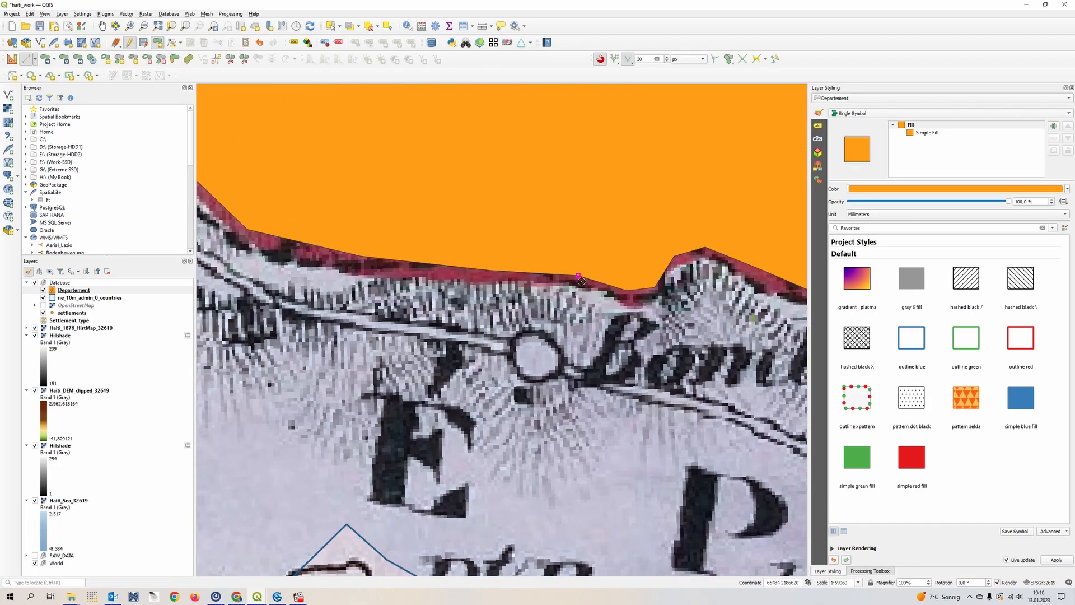
- Draw a small polygon south of the existing one near the map letters D and E, snapping to its border, and accept the autogenerated fid
left_click_drag(395, 300, 661, 336)
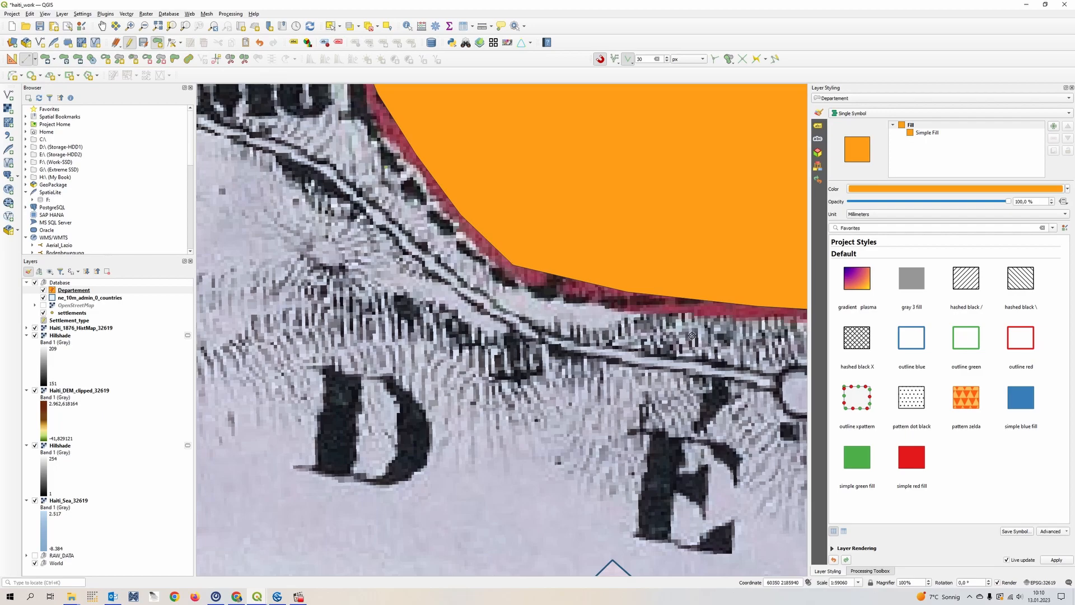
left_click(520, 272)
left_click(402, 438)
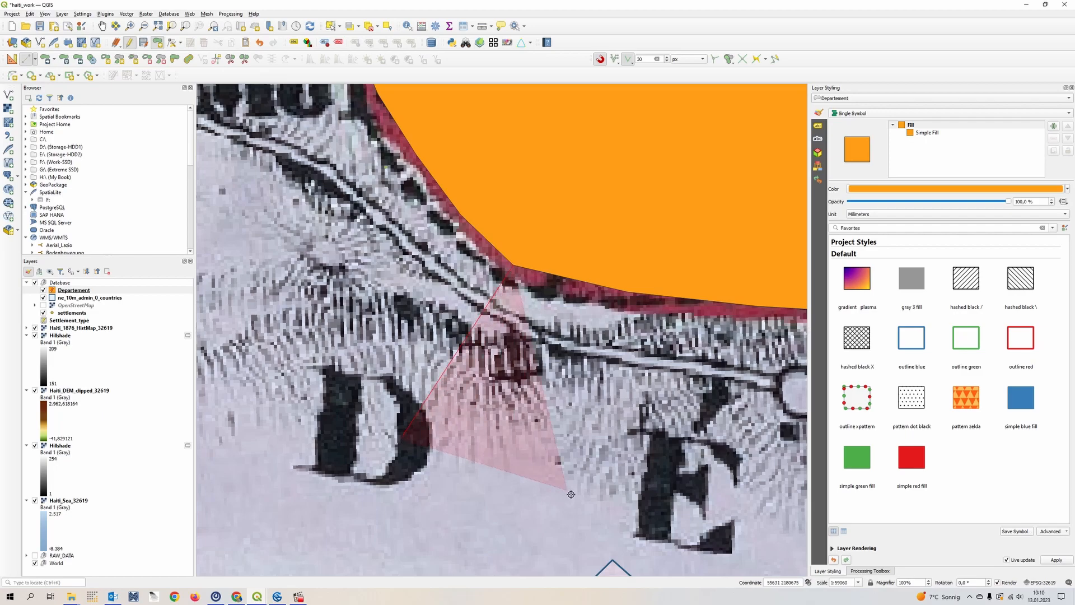
left_click(639, 511)
left_click(680, 422)
left_click(673, 388)
left_click(679, 334)
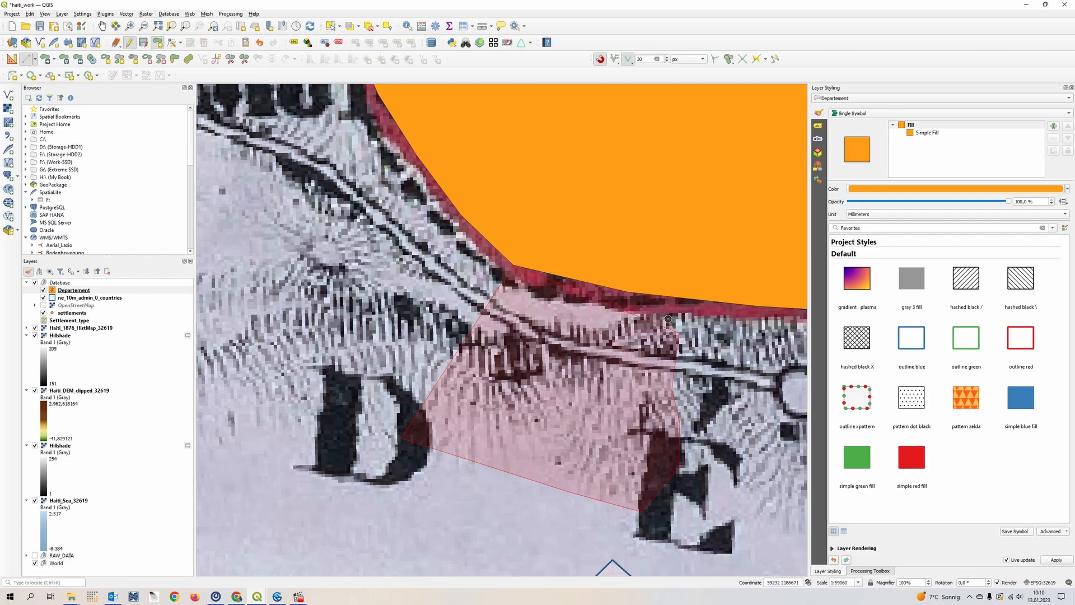
left_click(759, 316)
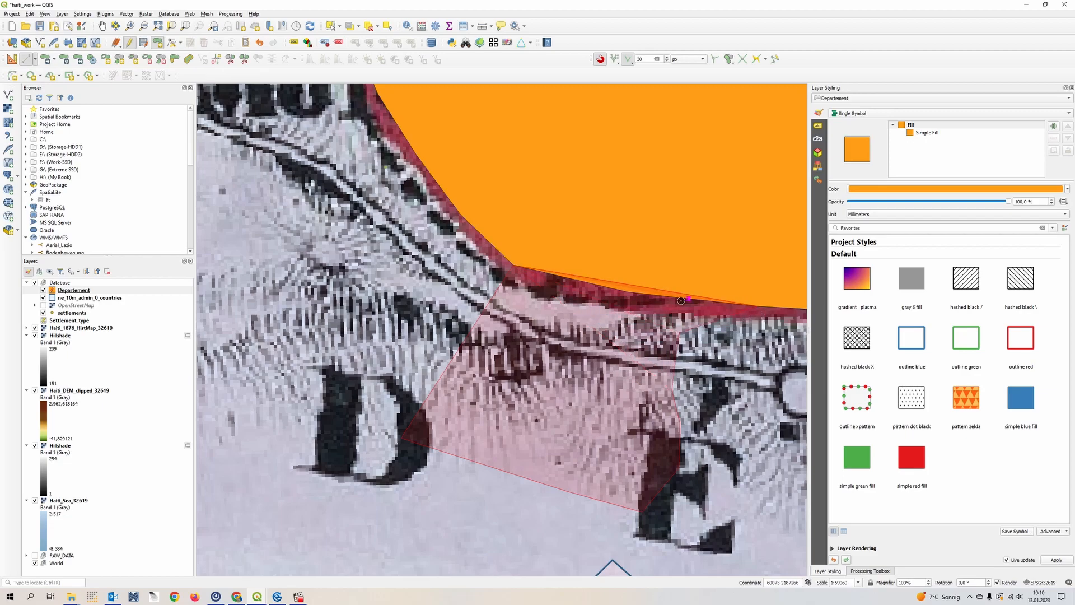
right_click(638, 311)
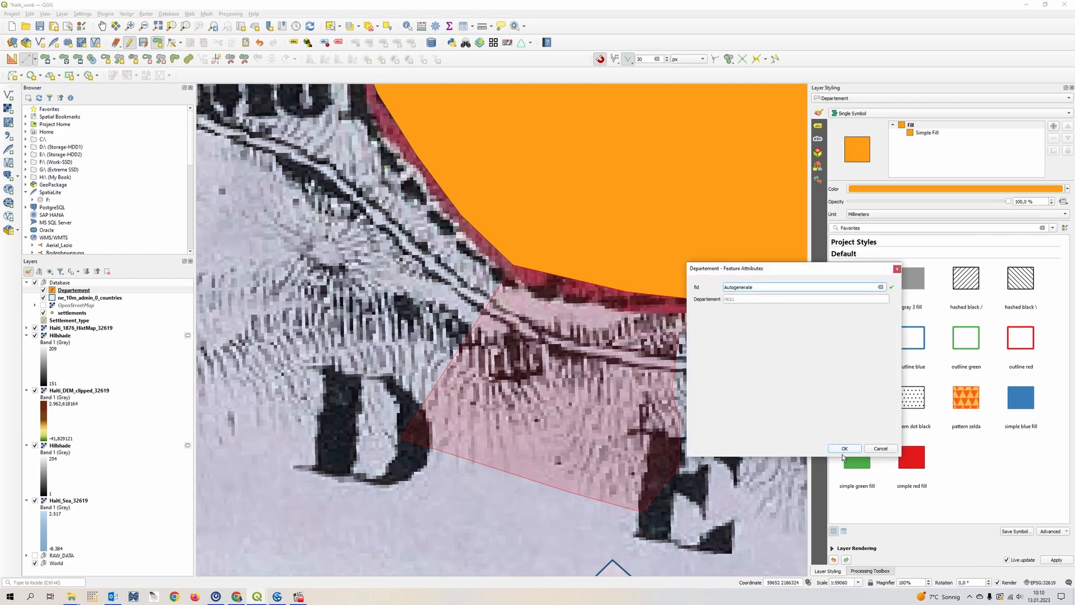
left_click(844, 448)
- Try moving the middle vertex of the shared border northeast into the larger polygon with the Vertex Tool, and undo the move
scroll(669, 404, "down", 1)
left_click_drag(725, 383, 572, 390)
scroll(522, 363, "up", 1)
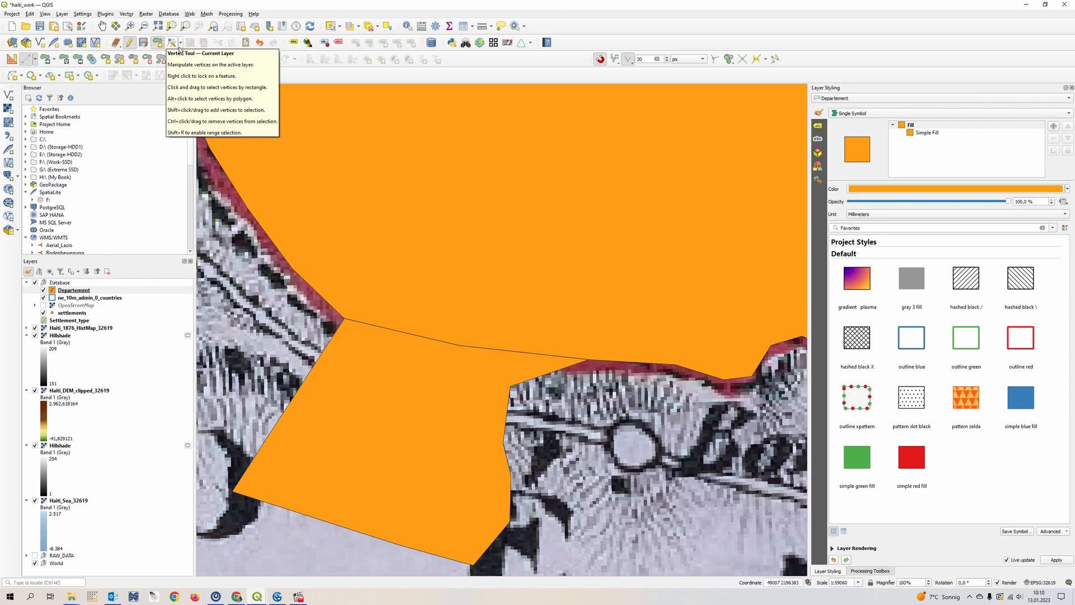
left_click(176, 48)
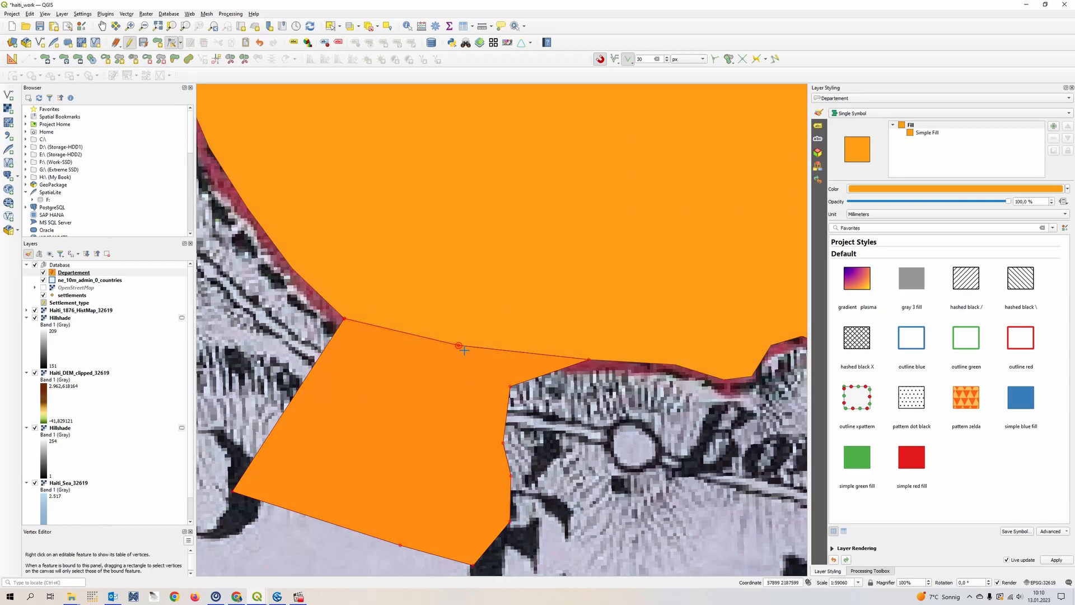
left_click(464, 350)
left_click(539, 278)
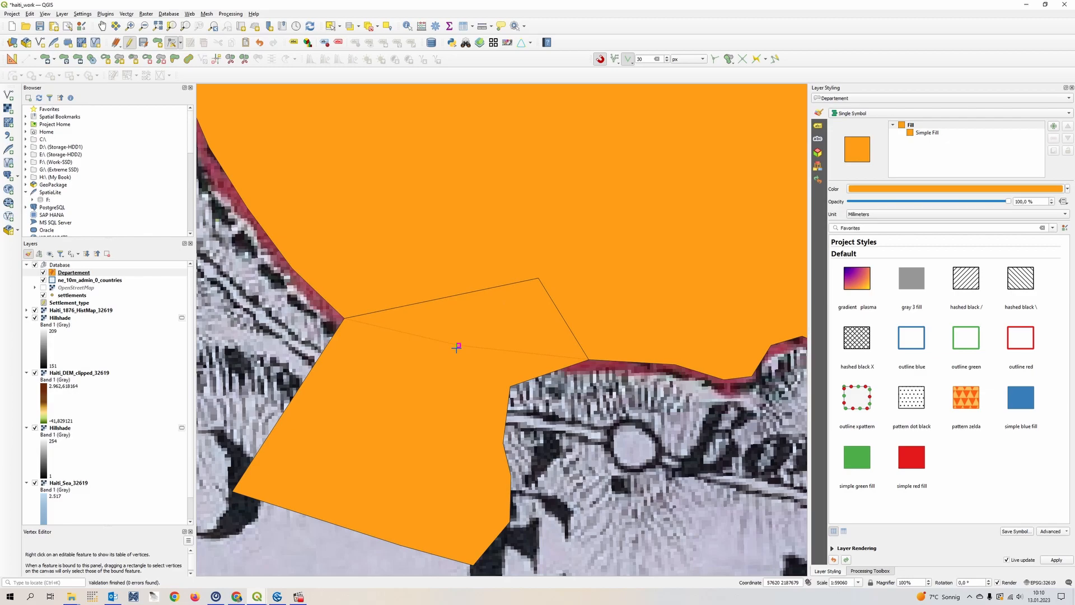
key("ctrl+z")
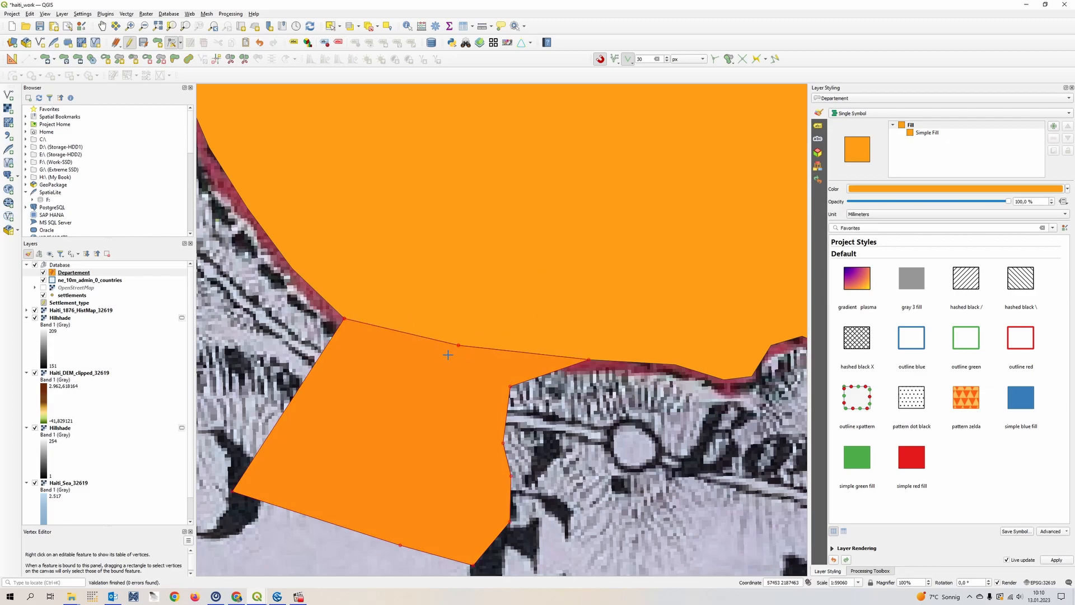
- Add a vertex on the eastern segment of the small polygon's shared border and place it slightly north, inside the larger polygon
left_click(524, 353)
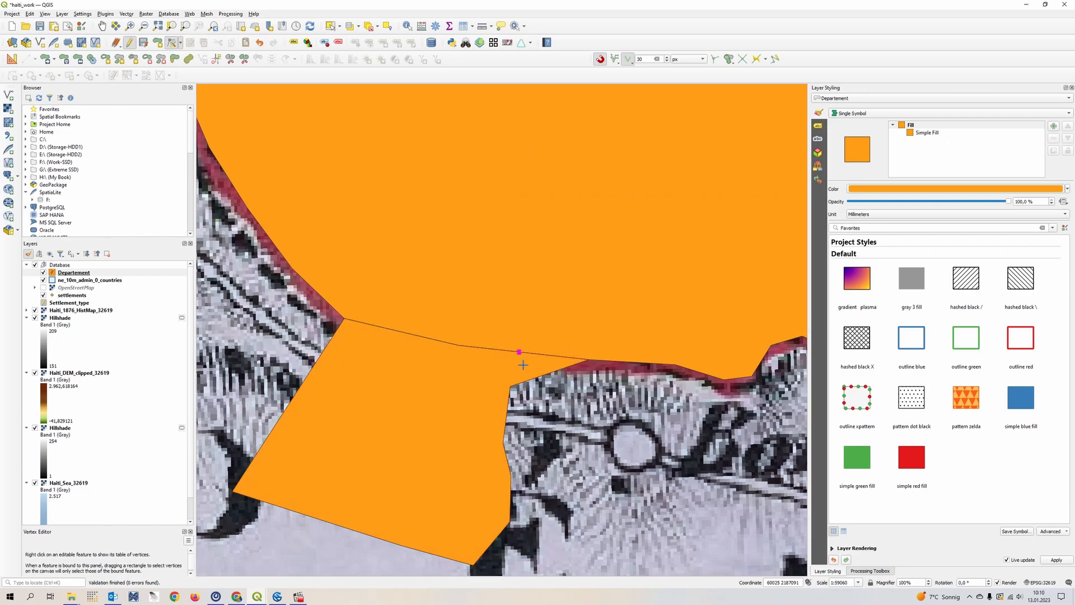
left_click(534, 334)
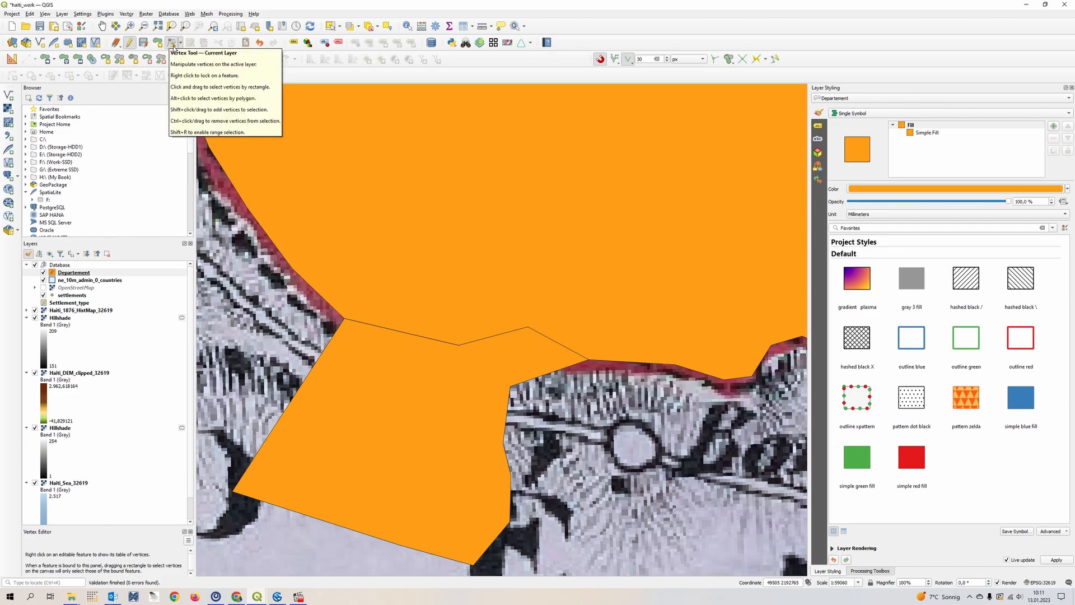
left_click(173, 45)
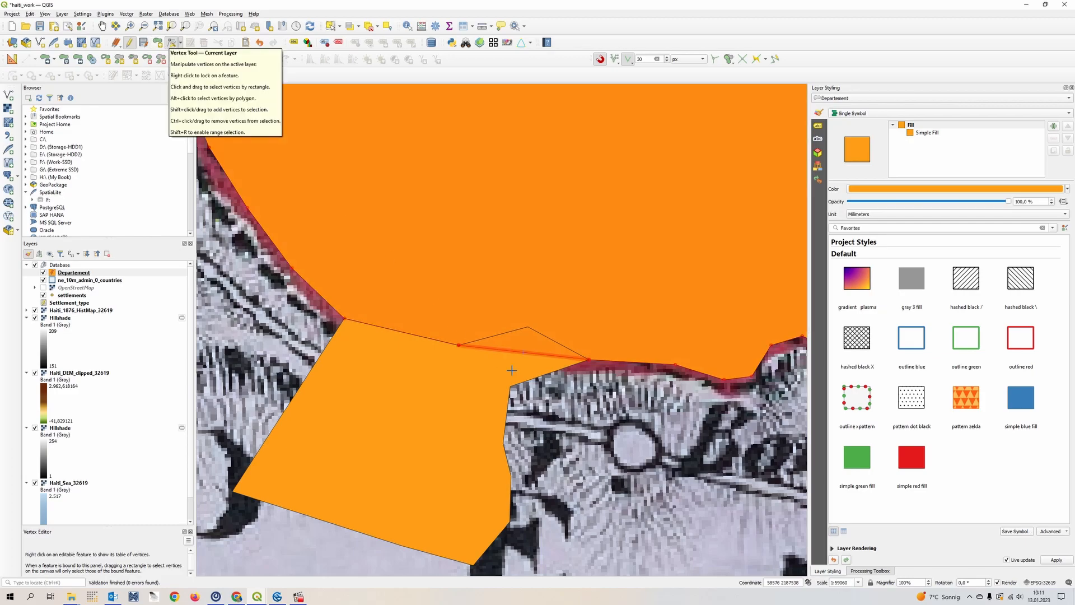
scroll(626, 444, "down", 2)
left_click_drag(627, 444, 450, 374)
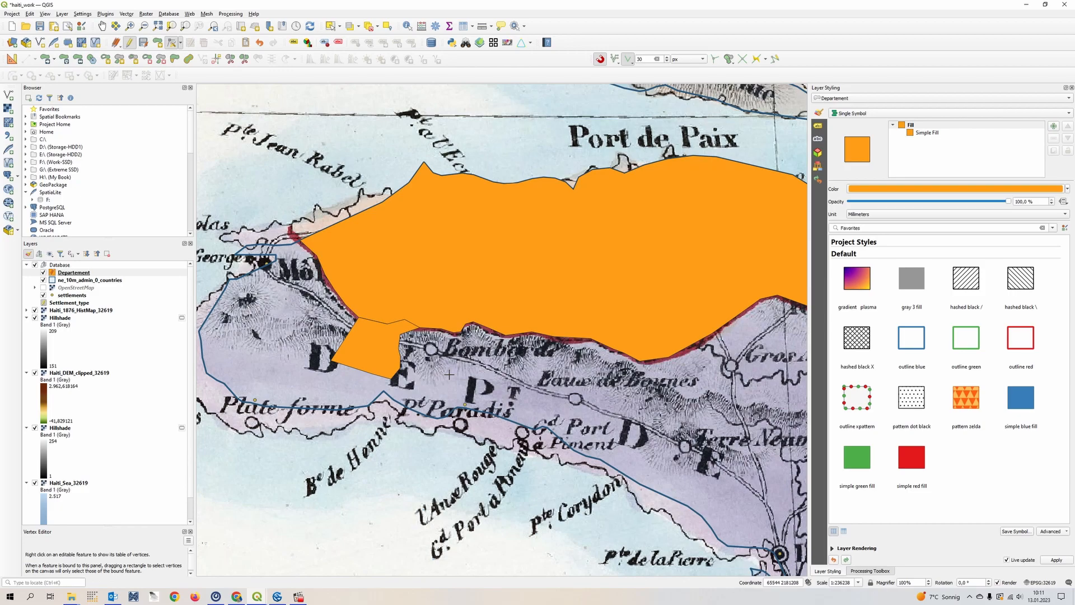
scroll(472, 373, "down", 1)
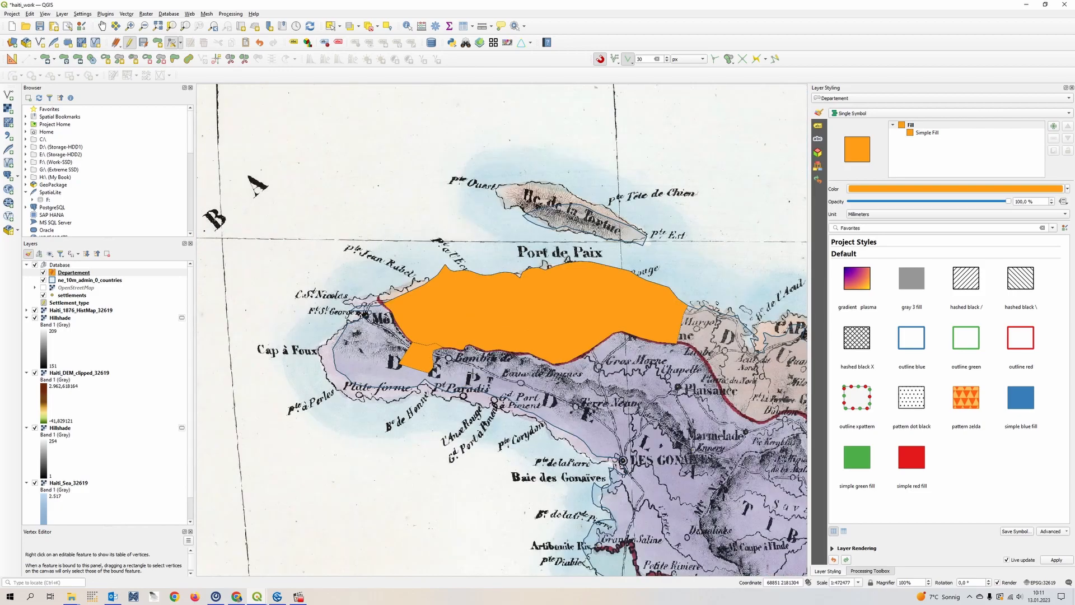